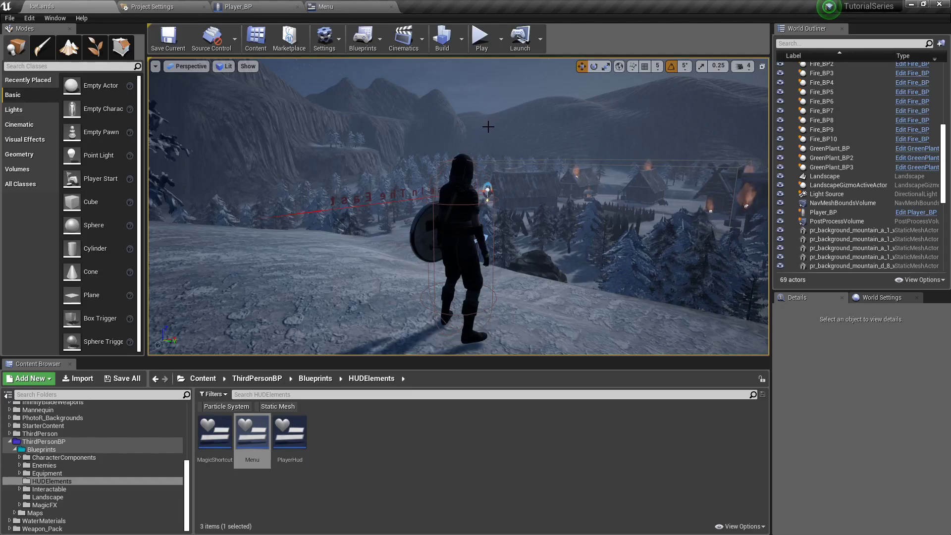
Play-test the game, toggle the stats menu with M (Level 1, HP 50), then stop playing
click(483, 35)
click(492, 117)
key(m)
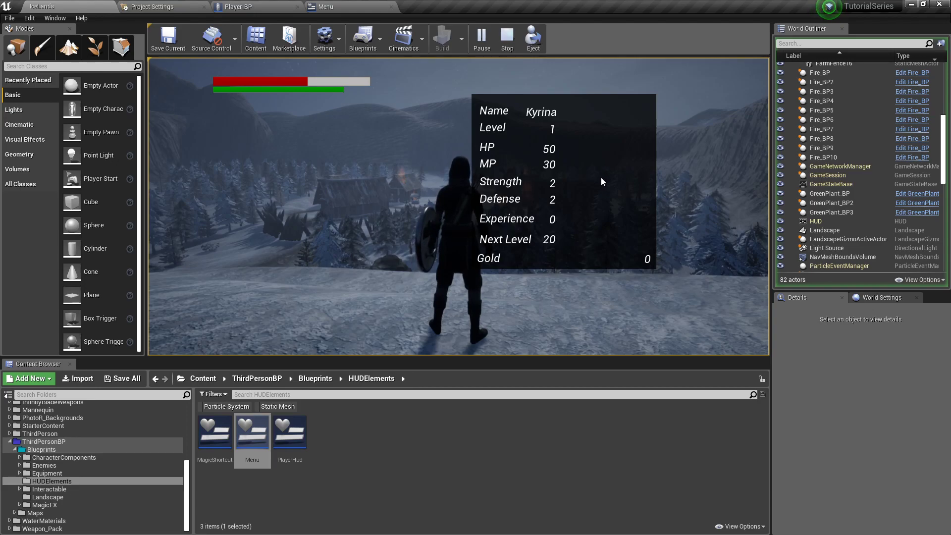
key(m)
key(Escape)
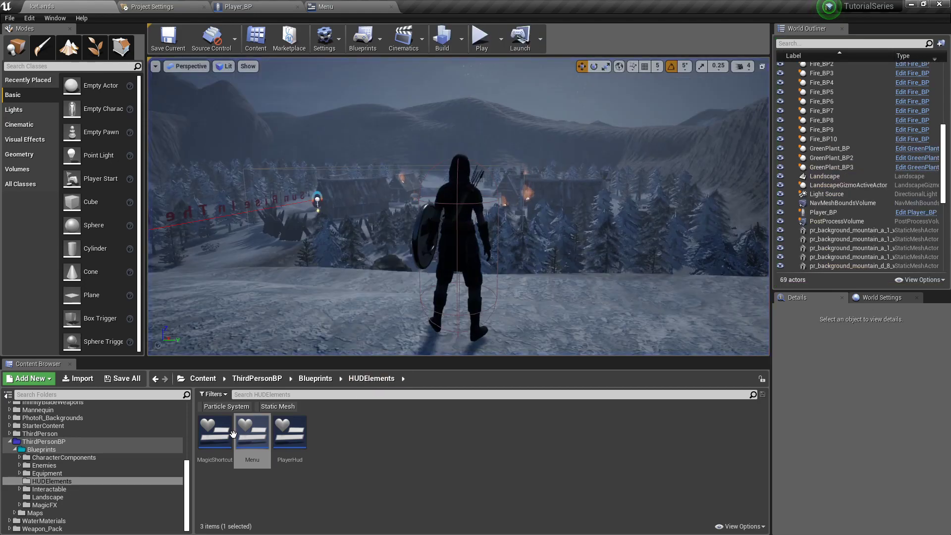
Open the Menu widget and drag all eight stat value texts to the panel's right edge
double_click(250, 432)
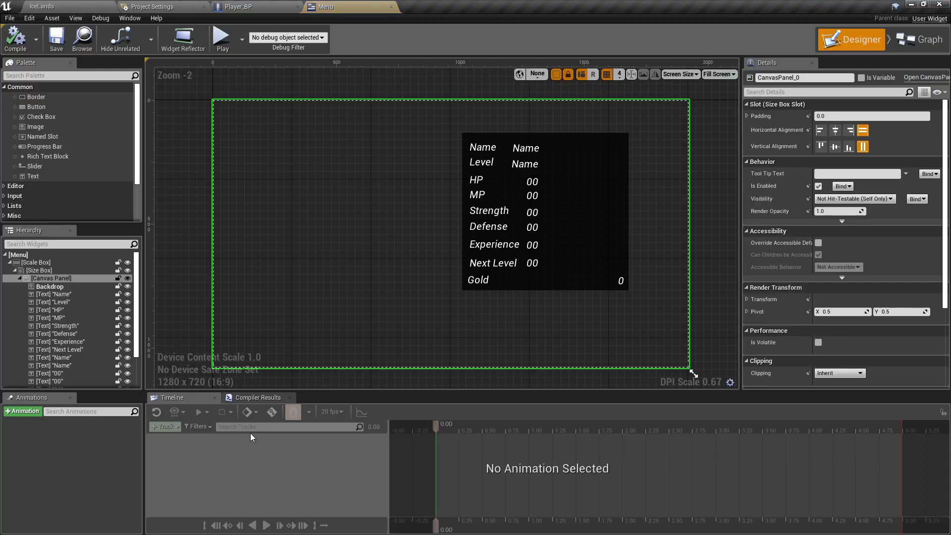
click(536, 153)
ctrl+click(535, 165)
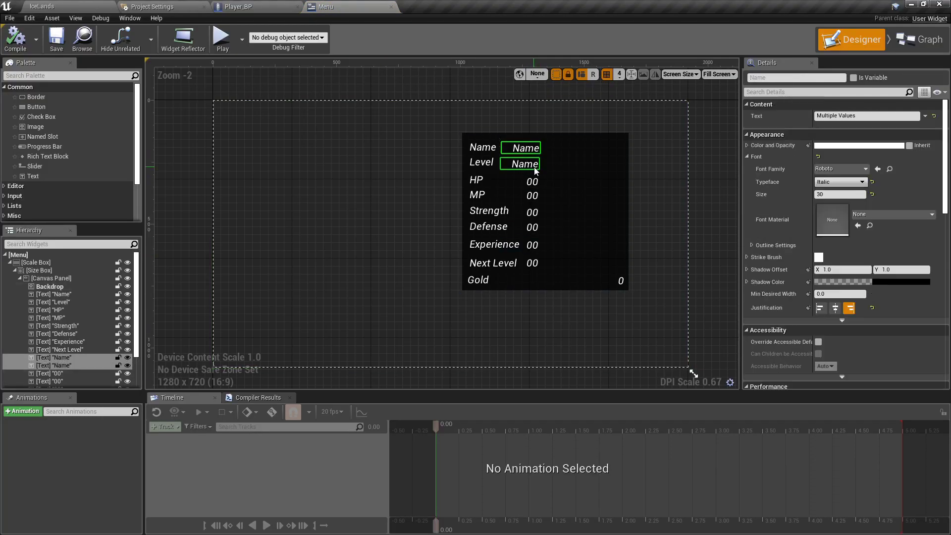
ctrl+click(535, 181)
ctrl+click(535, 196)
ctrl+click(535, 212)
ctrl+click(535, 227)
ctrl+click(535, 245)
ctrl+click(536, 263)
drag(533, 267, 618, 267)
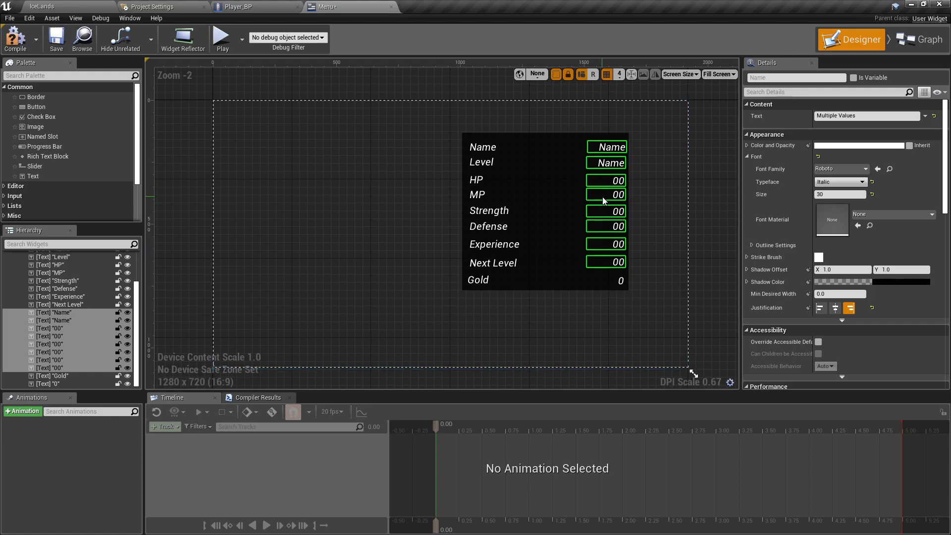
Select each stat value text in turn to compare their positions
click(613, 147)
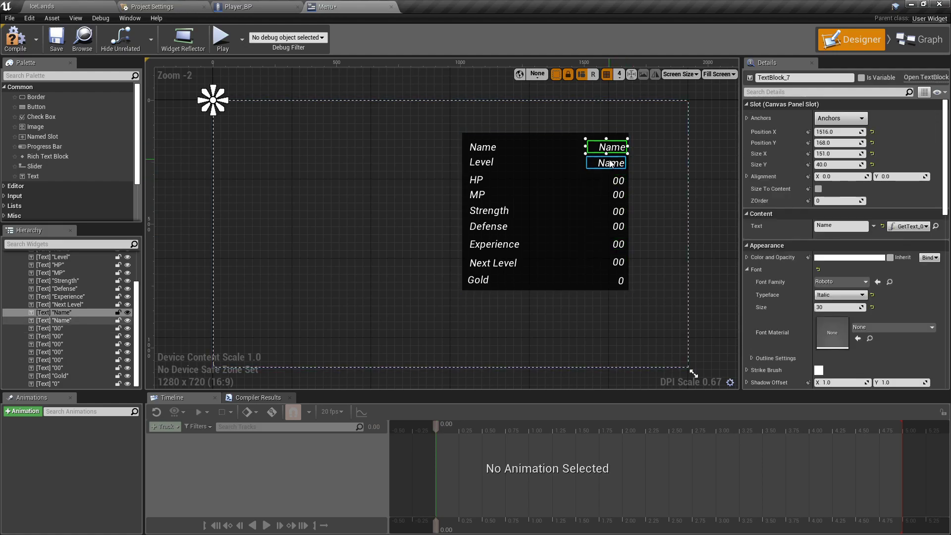
click(612, 164)
click(609, 180)
click(618, 180)
click(619, 195)
click(619, 211)
click(619, 227)
click(619, 244)
click(618, 244)
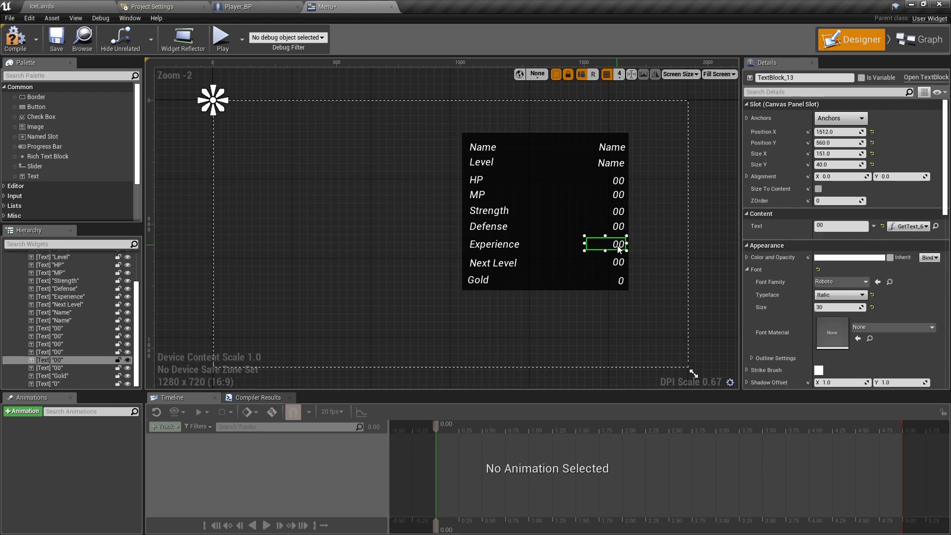
click(618, 262)
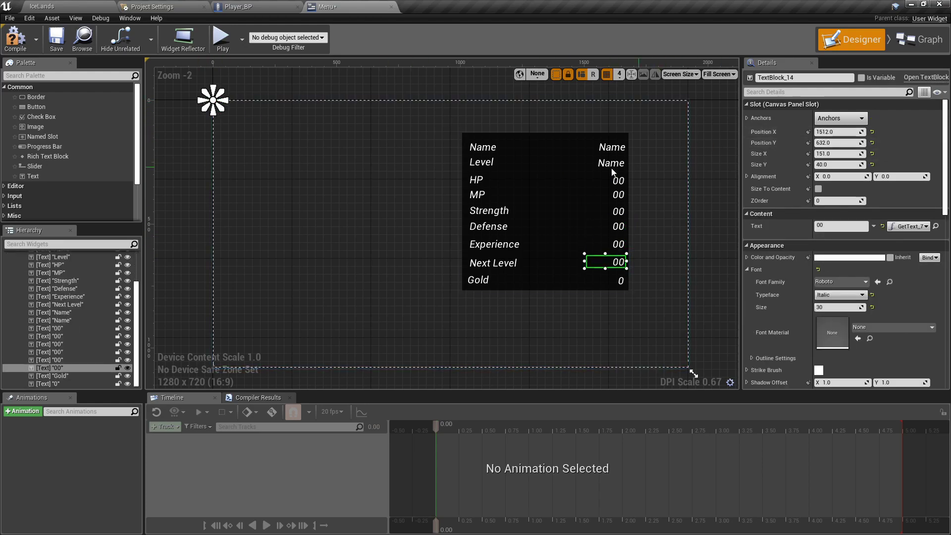
click(612, 147)
click(612, 163)
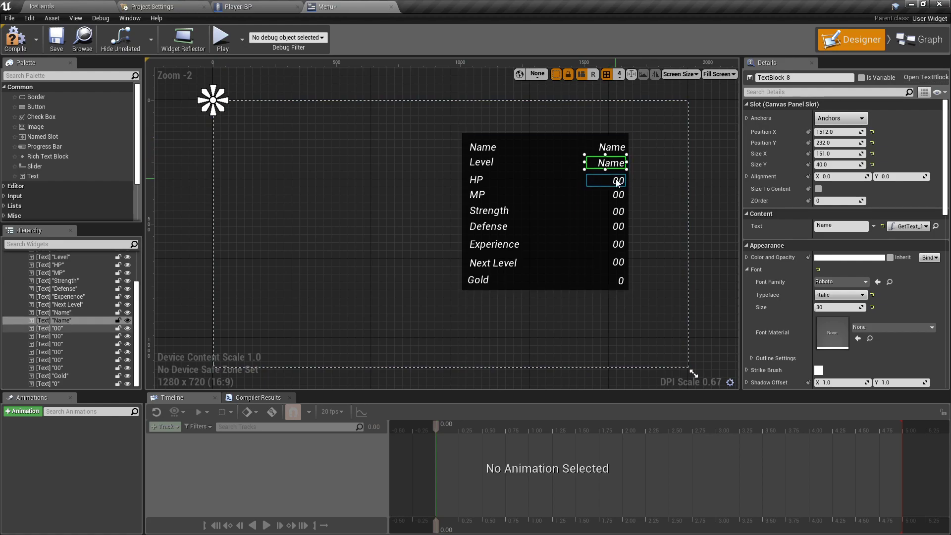
click(618, 182)
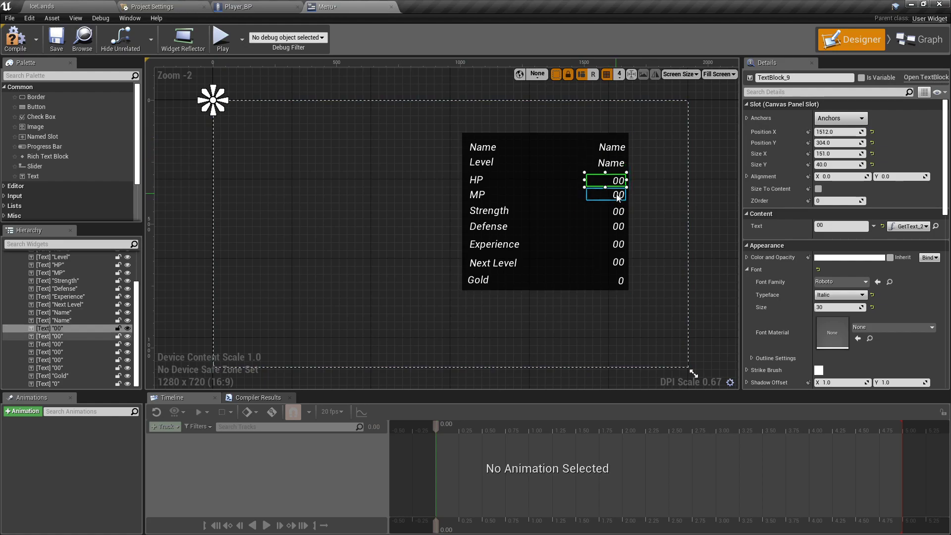
click(619, 195)
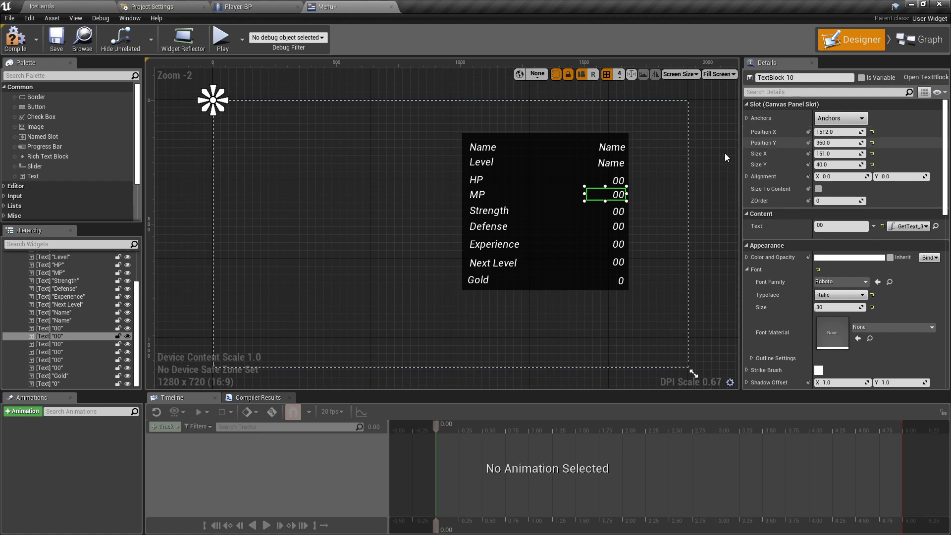
click(619, 216)
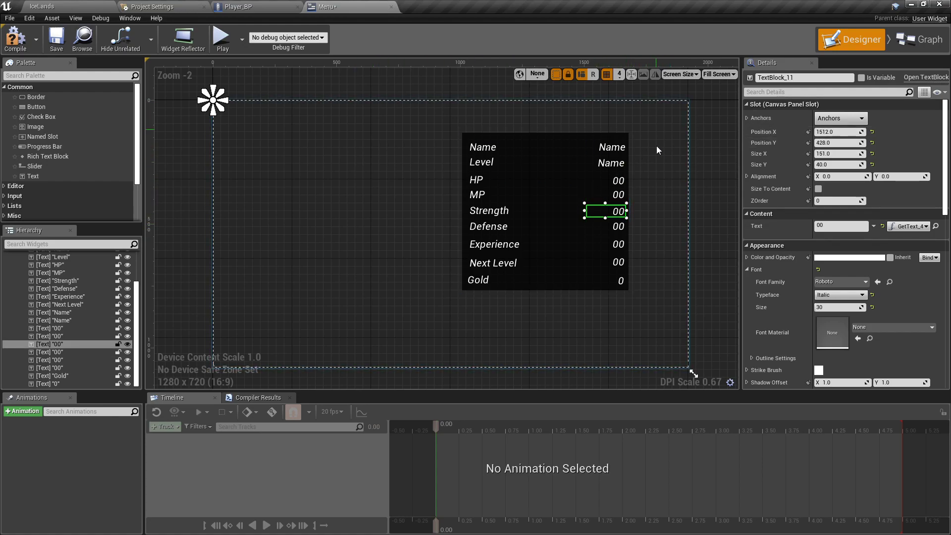
click(619, 226)
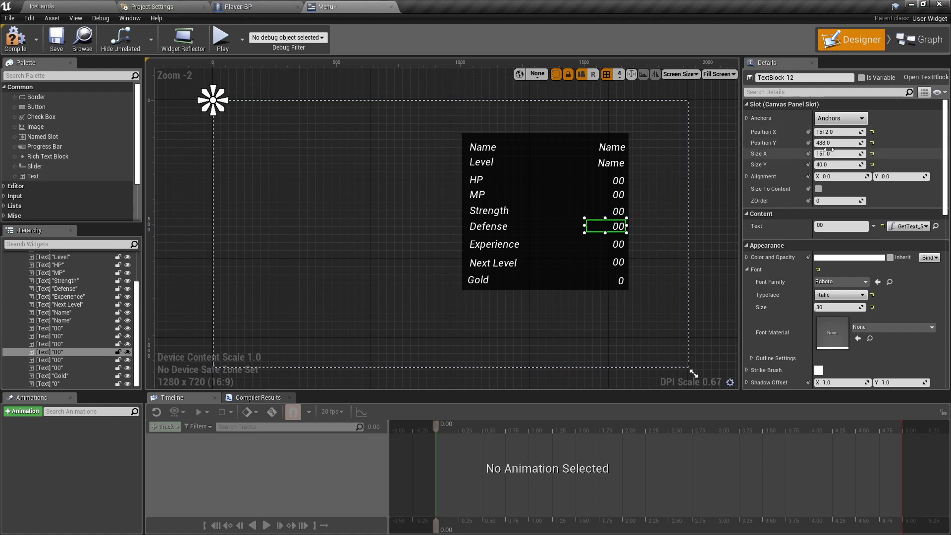
click(618, 246)
click(618, 263)
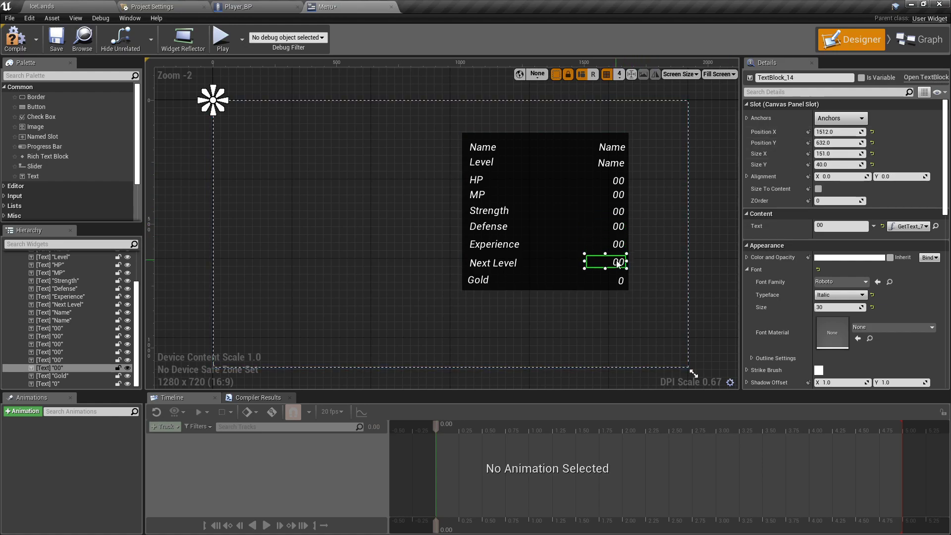
Set the top Name value text's Position X to 1512
click(621, 181)
click(619, 163)
click(621, 149)
click(838, 132)
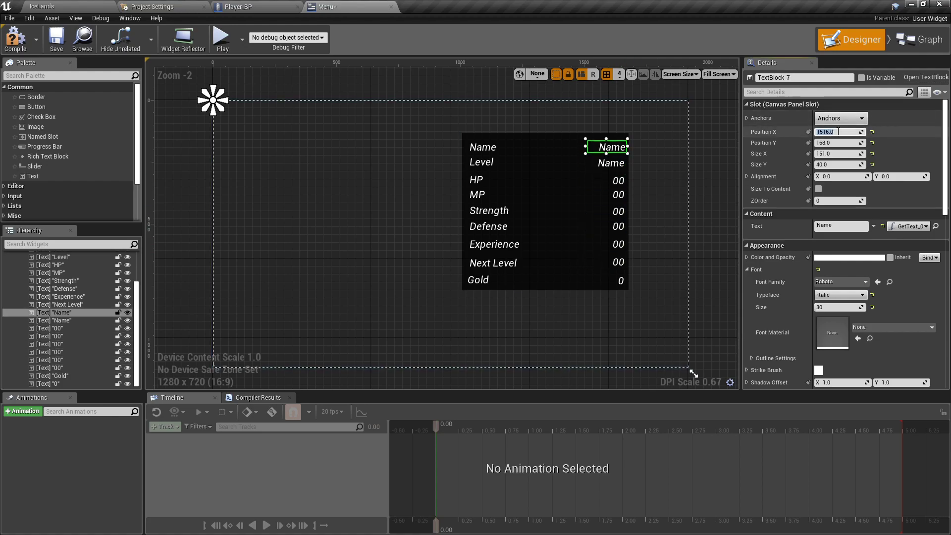
key(Return)
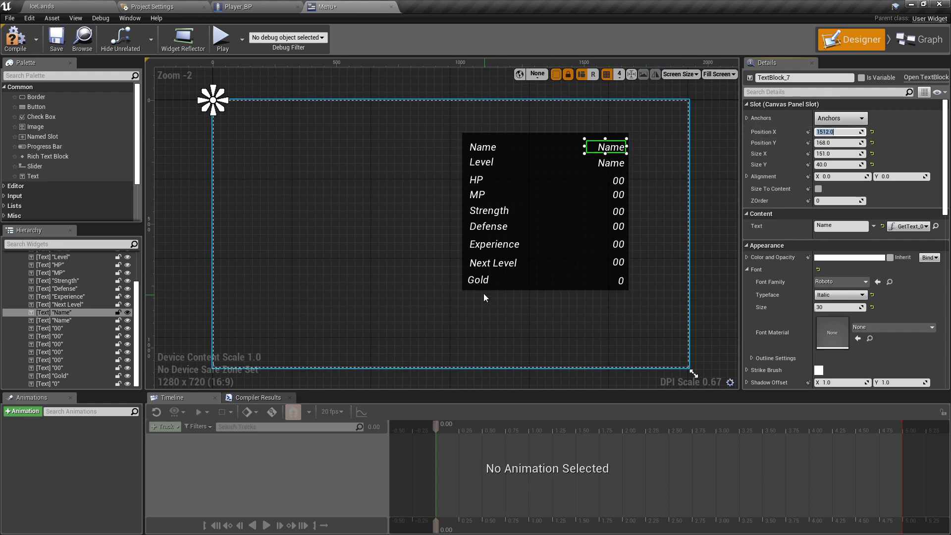
Delete the Gold label and its amount value
click(478, 280)
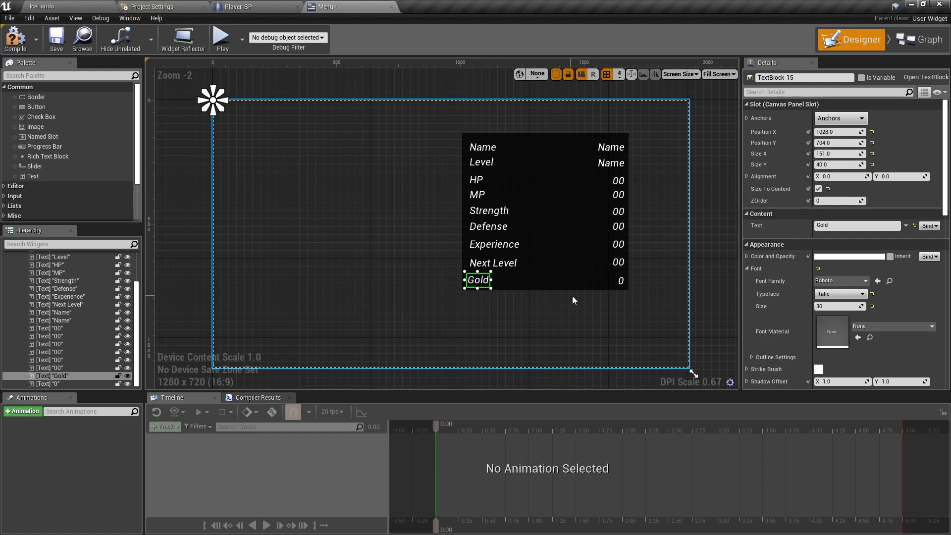
key(Delete)
click(620, 281)
key(Delete)
Shrink the dark backdrop and its bottom anchor to end just below Next Level
click(548, 290)
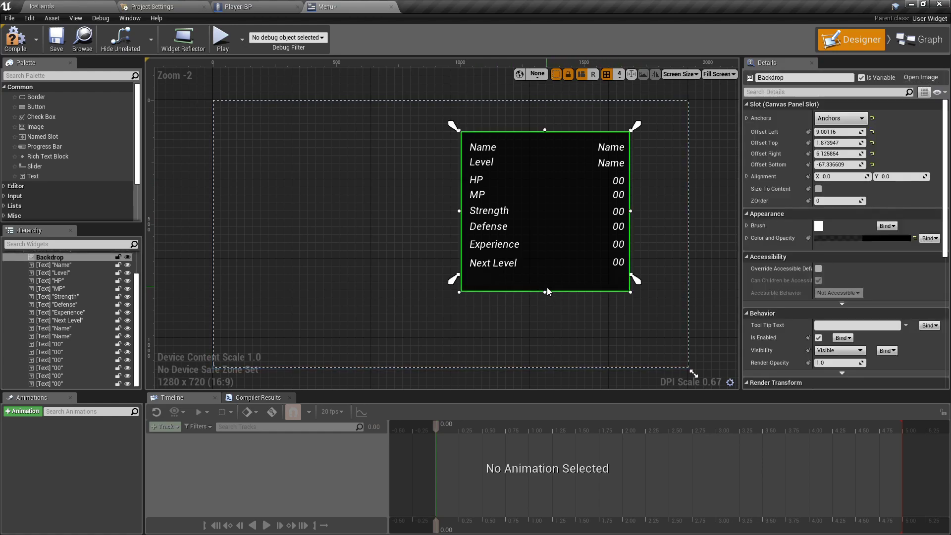
drag(545, 287, 547, 272)
drag(453, 278, 454, 275)
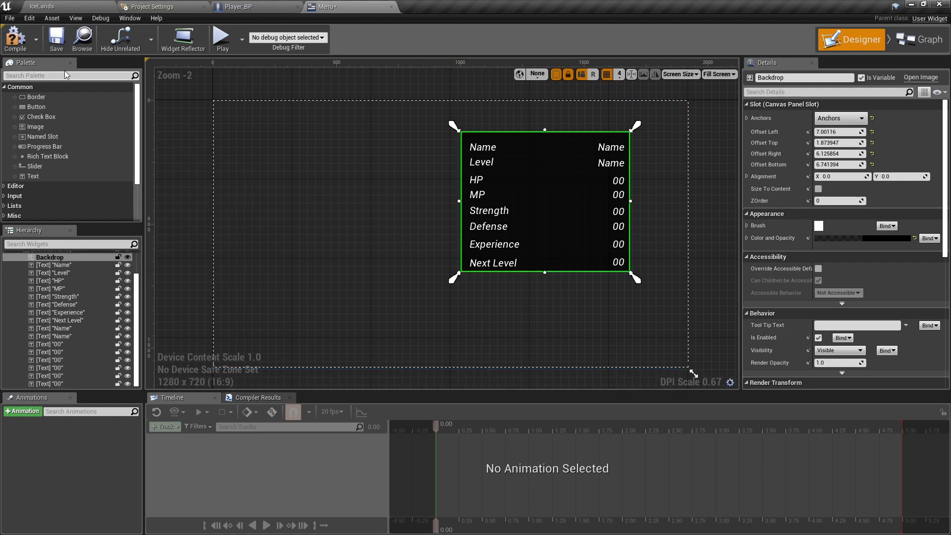
Duplicate the backdrop and move the copy left of the stats panel
right_click(542, 167)
click(535, 179)
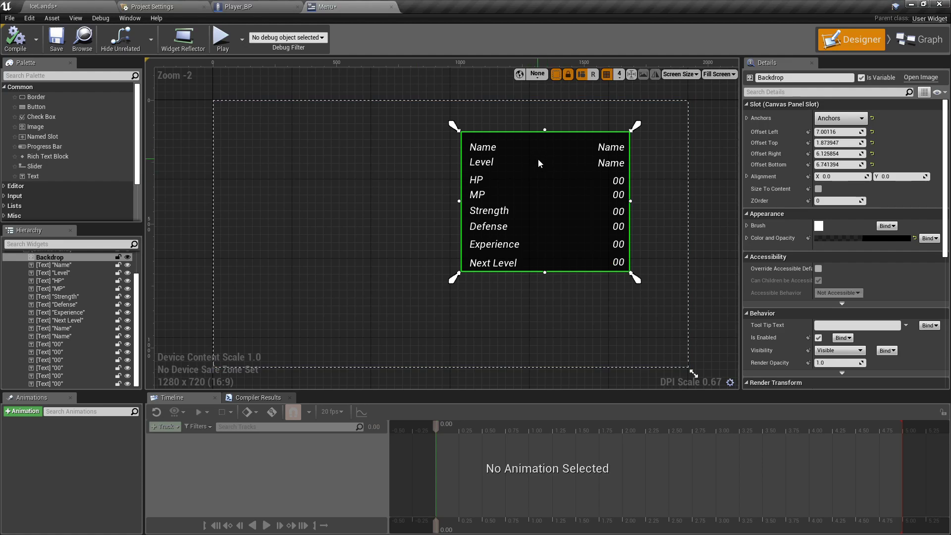
right_click(538, 159)
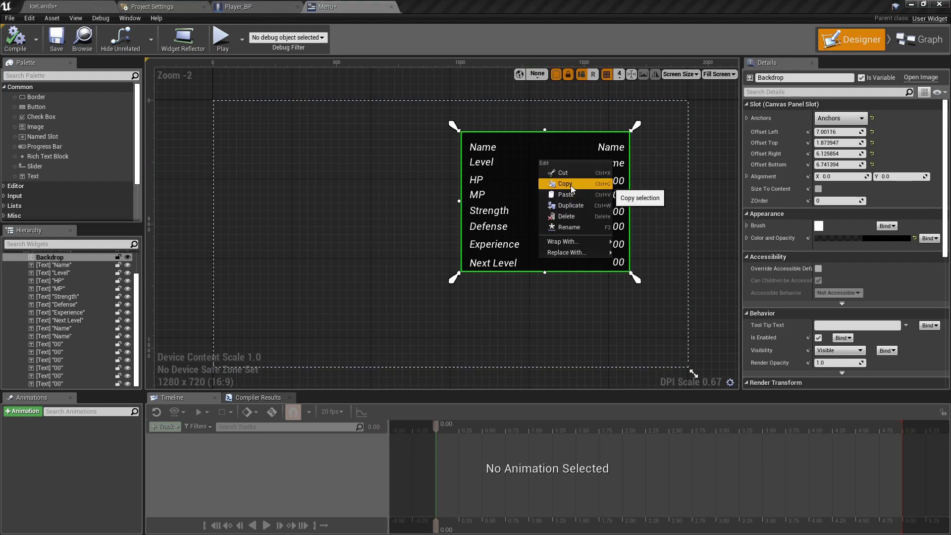
click(571, 205)
drag(573, 204, 390, 244)
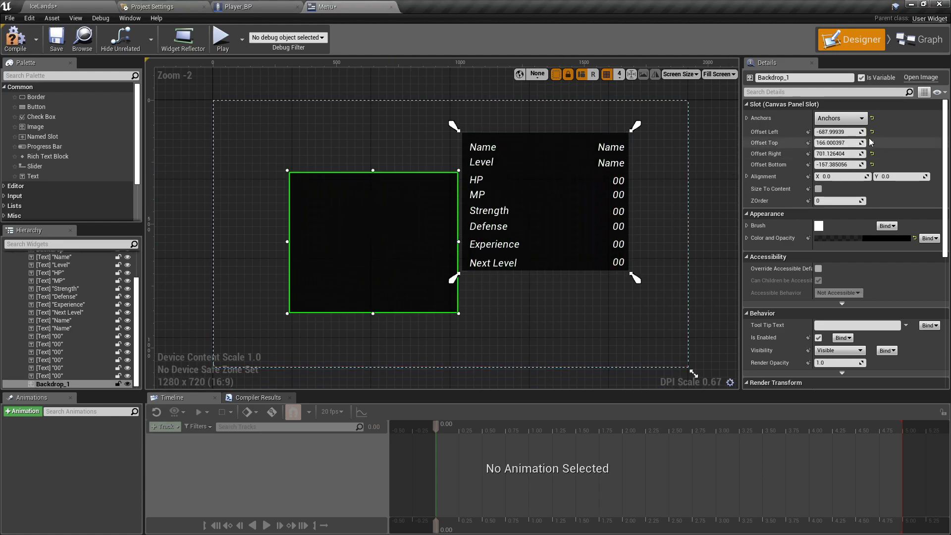
Anchor the backdrop copy top-left and size it 100 by 100
click(842, 119)
click(827, 149)
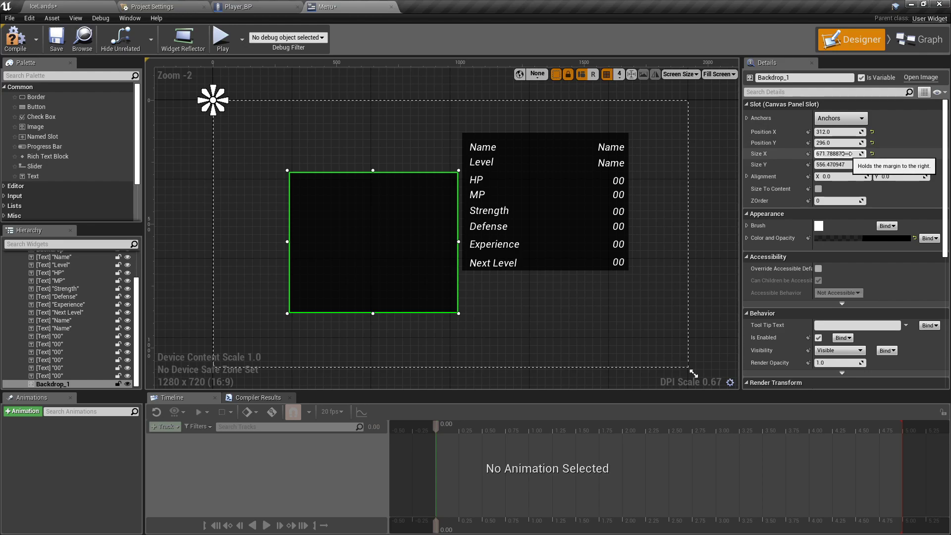
click(848, 154)
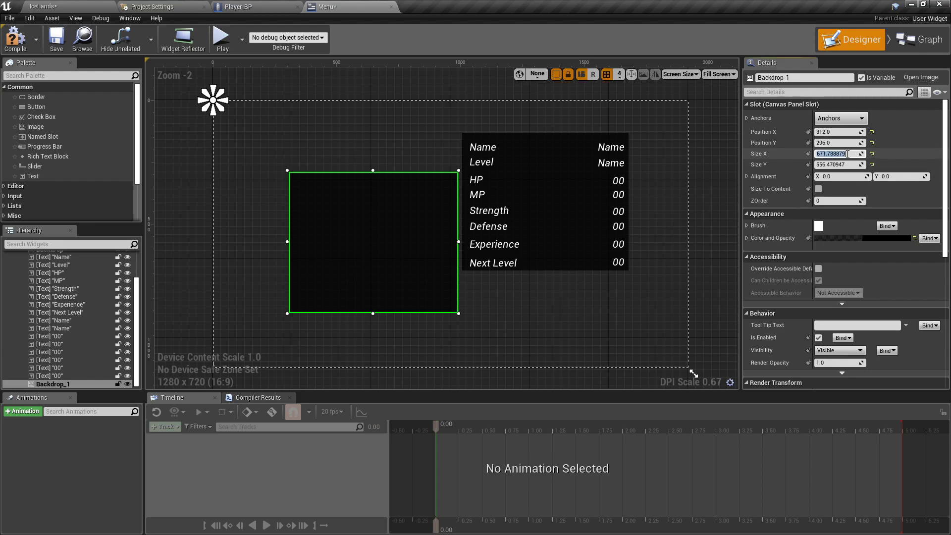
text(100)
click(843, 163)
text(1)
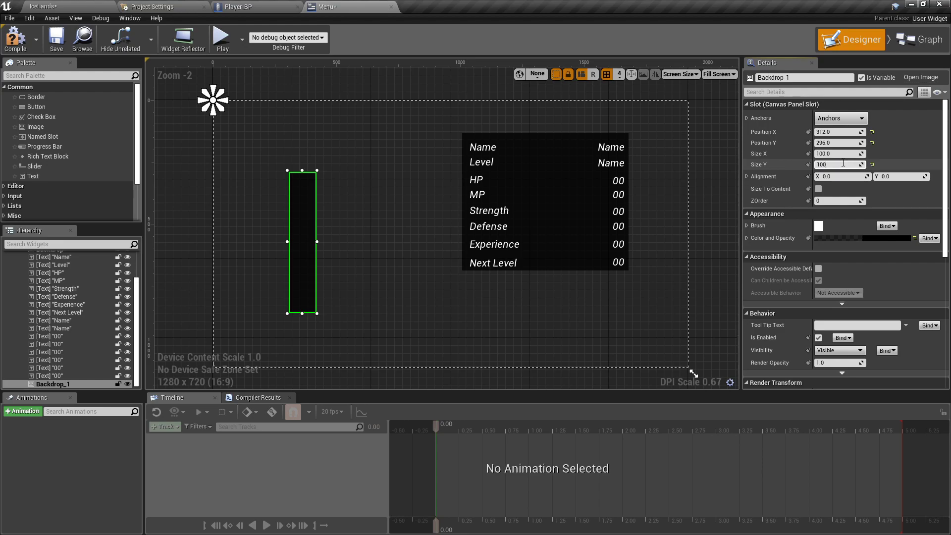
key(Return)
Move the square backdrop copy below the stats panel and frame it in view
drag(297, 184, 484, 295)
scroll(474, 277, up, 12)
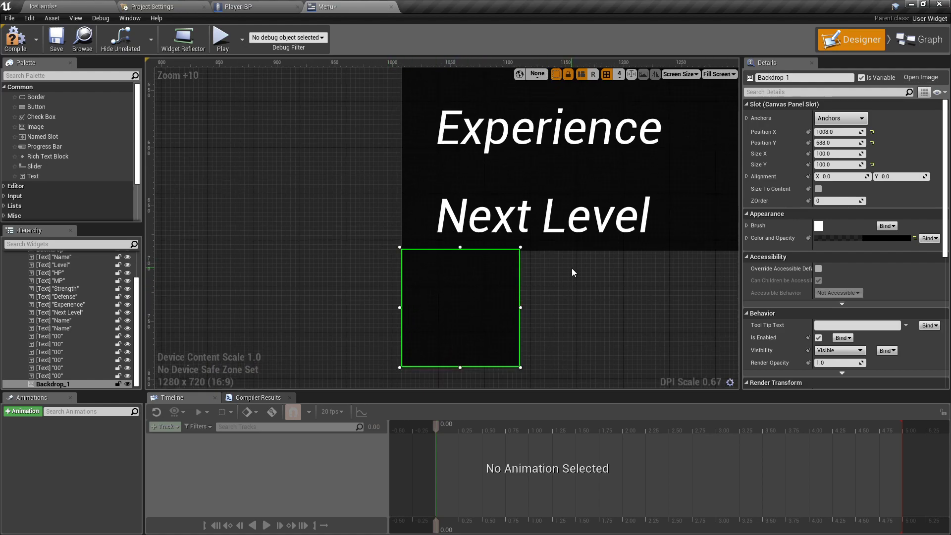
scroll(618, 272, down, 9)
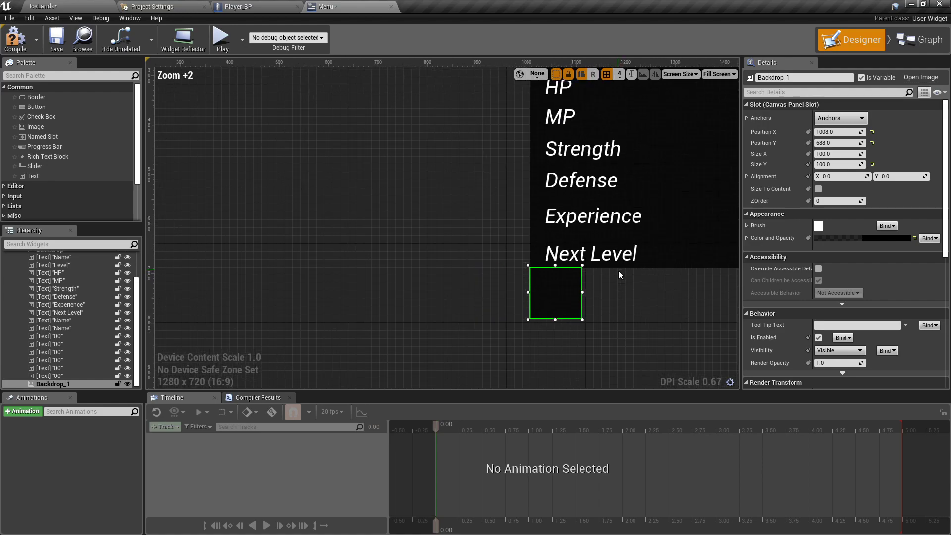
right_drag(618, 271, 503, 283)
scroll(646, 291, down, 2)
right_drag(683, 283, 619, 283)
scroll(593, 280, down, 1)
scroll(520, 259, up, 8)
scroll(520, 259, up, 8)
click(587, 274)
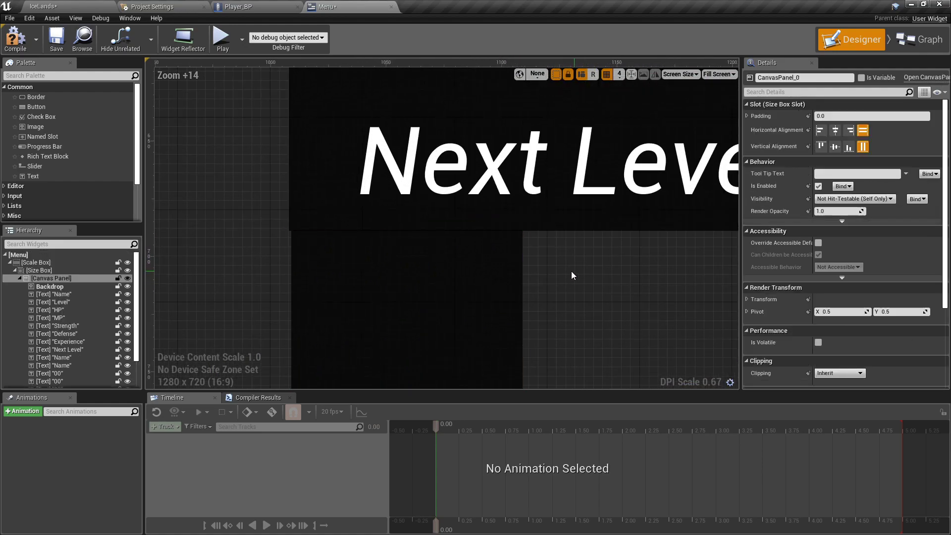
Zoom in and nudge the square backdrop horizontally under the panel's left corner
click(500, 288)
scroll(377, 263, up, 6)
right_drag(303, 229, 444, 266)
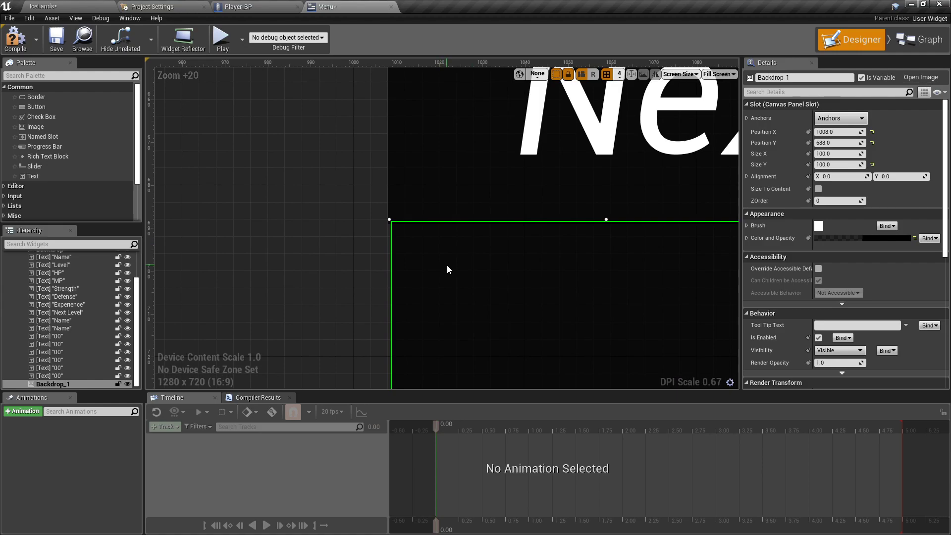
drag(447, 265, 442, 266)
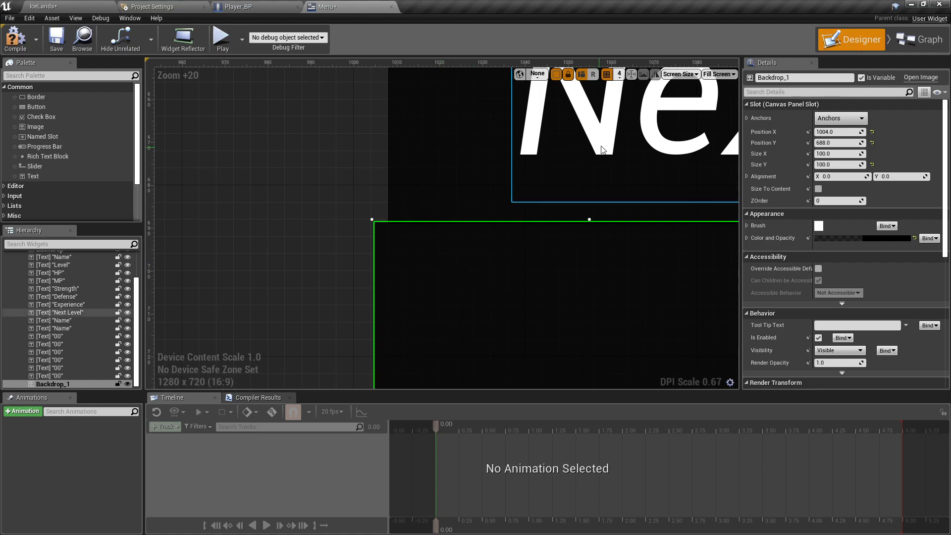
click(619, 75)
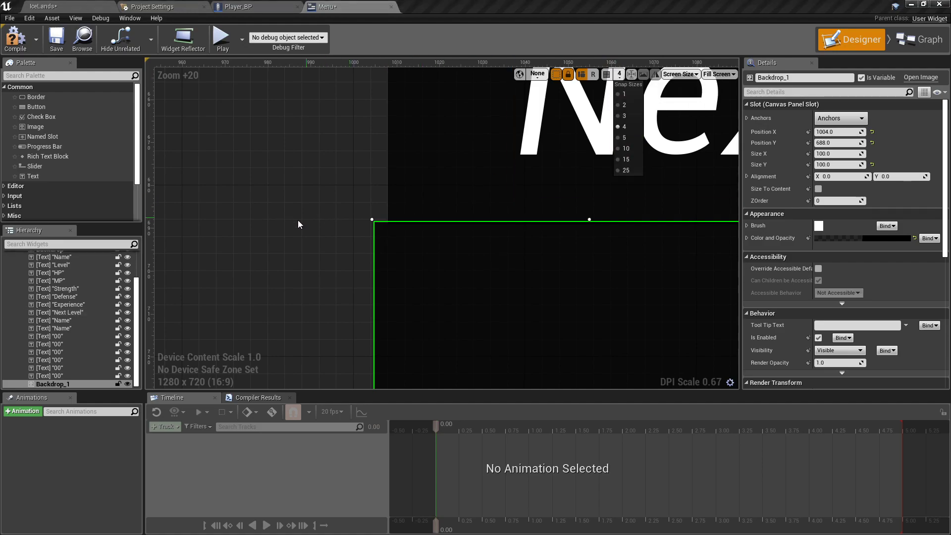
click(426, 249)
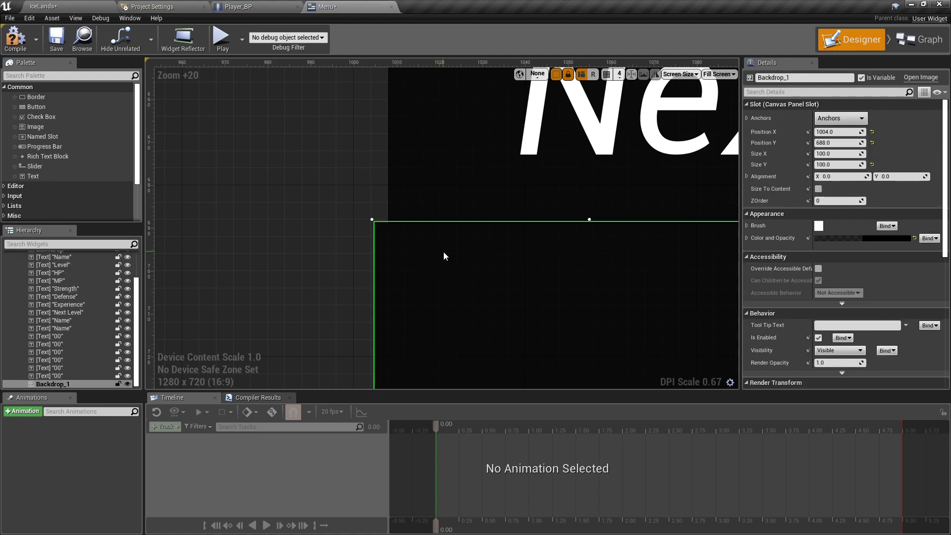
drag(444, 251, 458, 249)
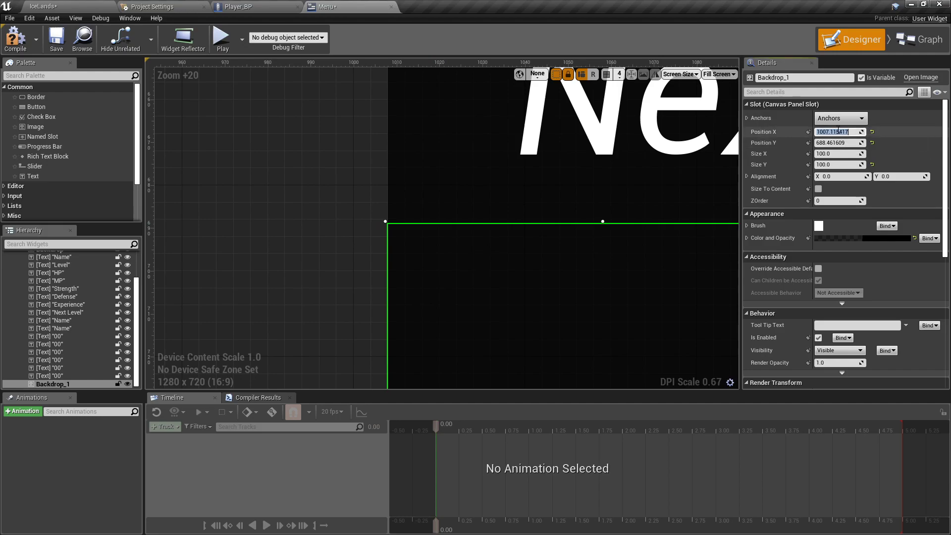
key(Return)
click(368, 225)
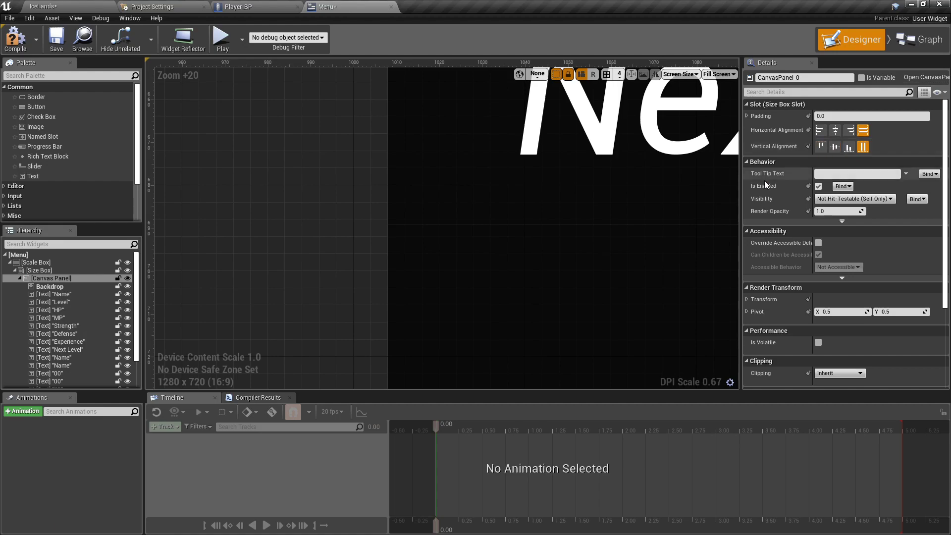
Set the square backdrop's position to X 1007, Y 688
click(595, 242)
click(836, 133)
text(100)
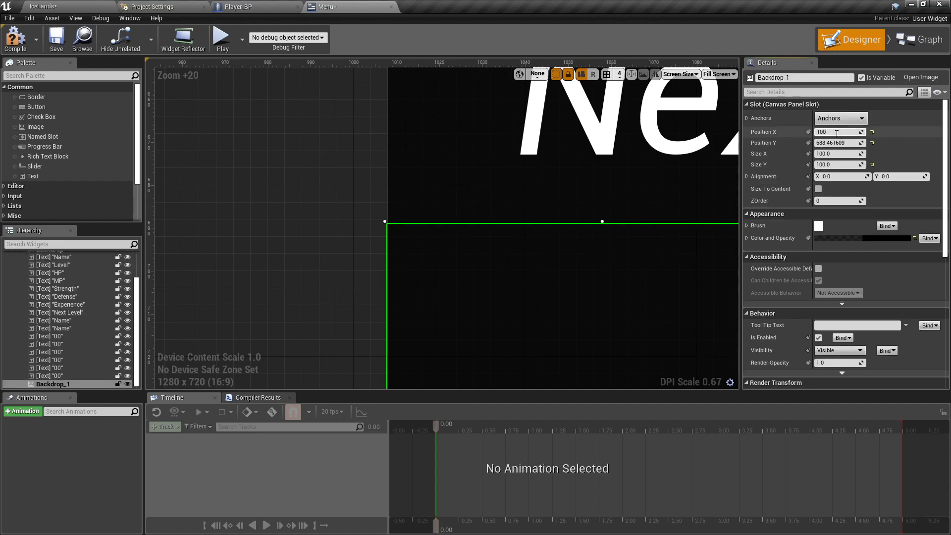
text(8)
key(Return)
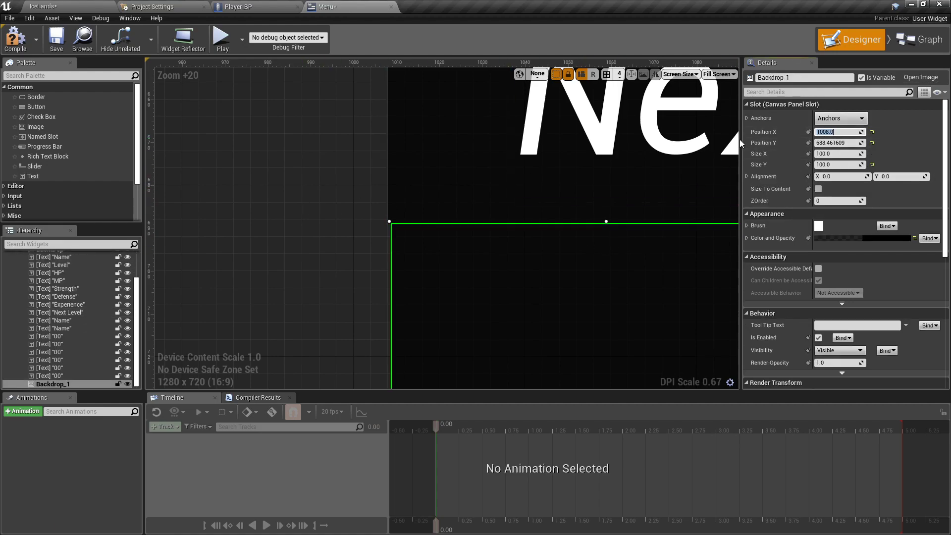
text(1007)
key(Return)
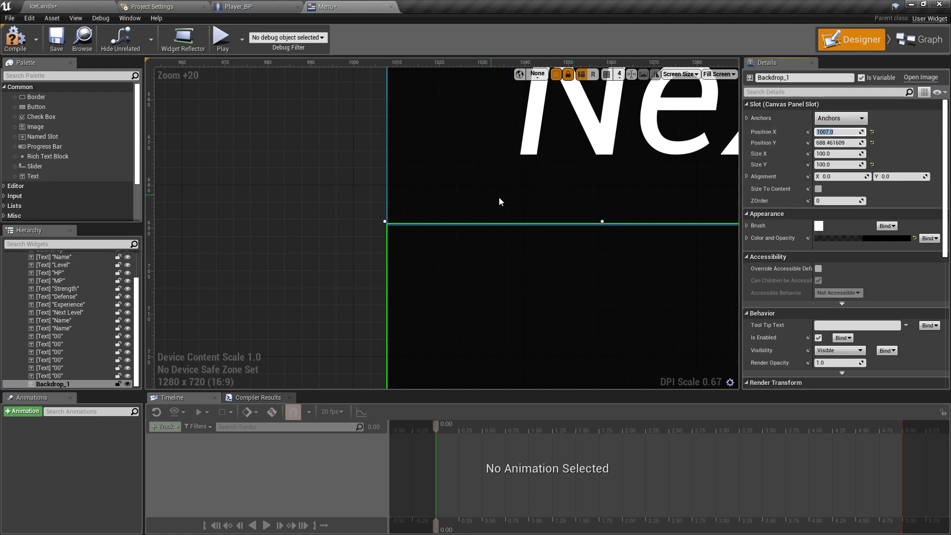
click(847, 143)
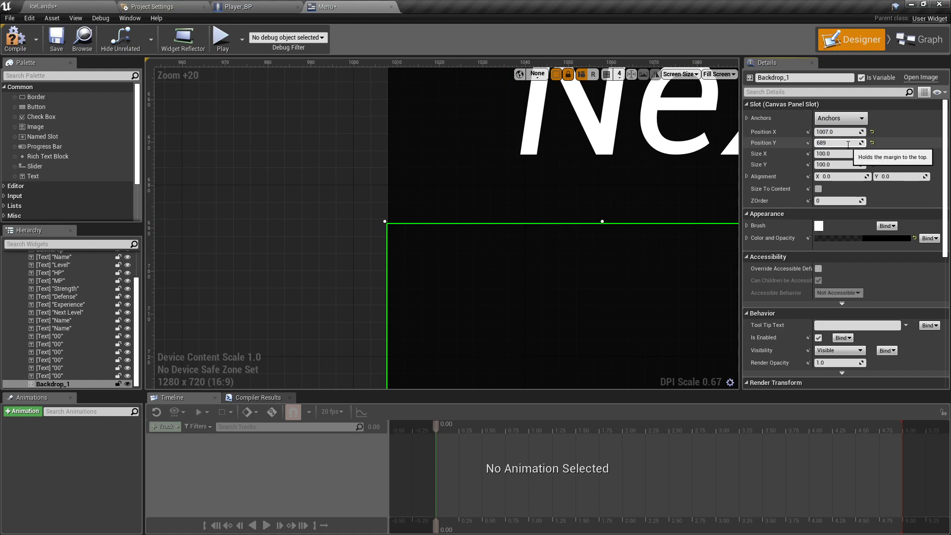
key(Return)
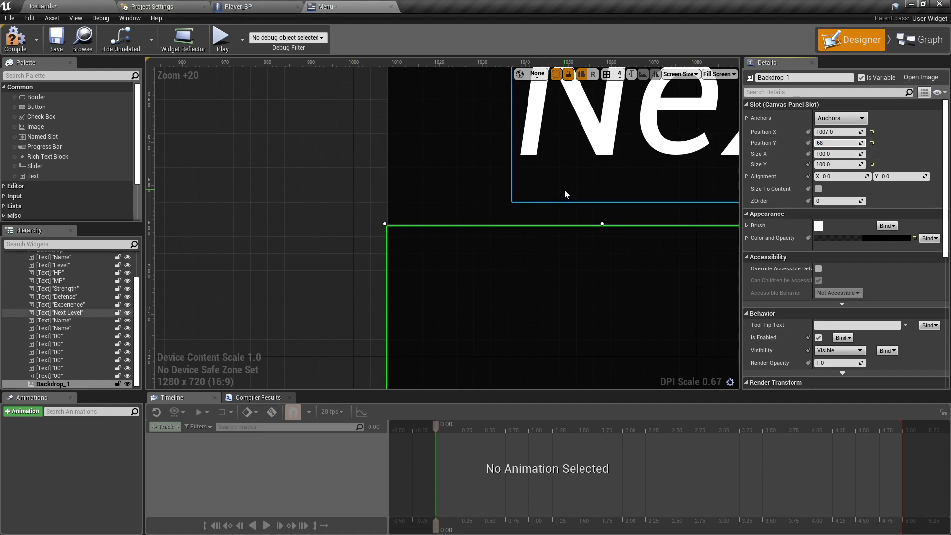
text(7)
key(Return)
Select the first square backdrop and check its right-click actions
click(327, 232)
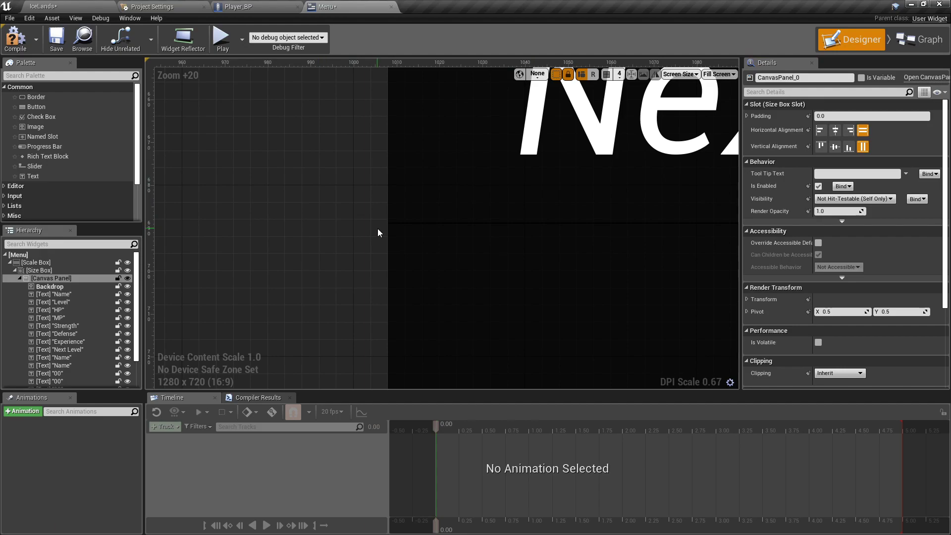
scroll(376, 233, down, 12)
scroll(326, 235, down, 3)
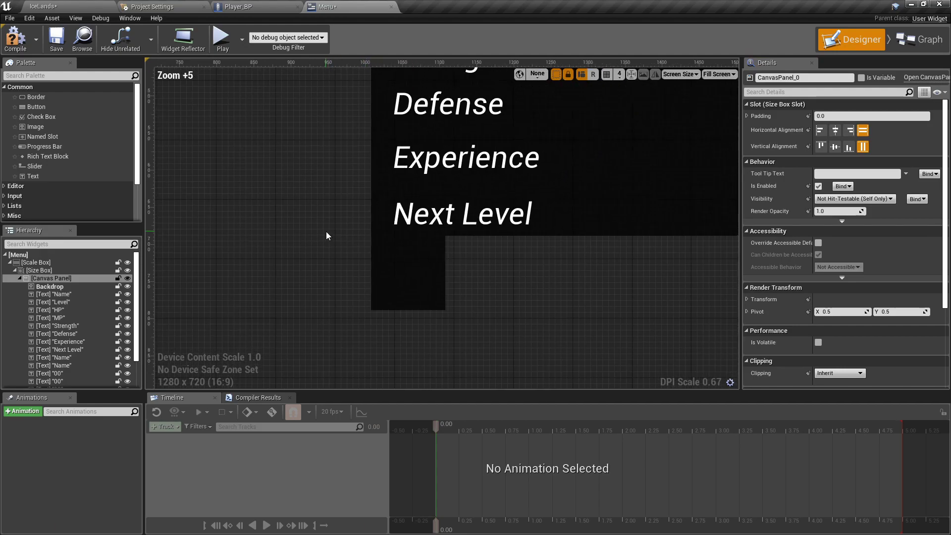
click(388, 257)
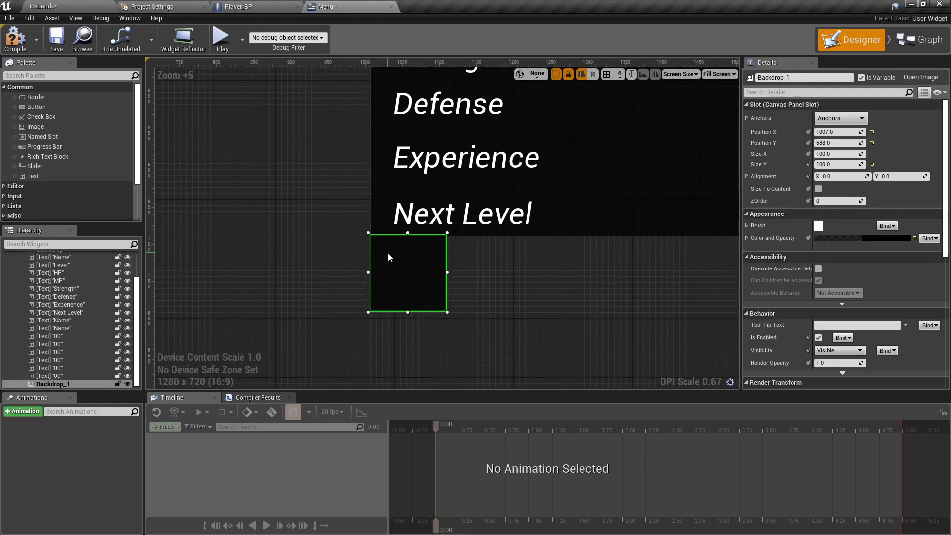
scroll(317, 220, down, 3)
right_click(386, 248)
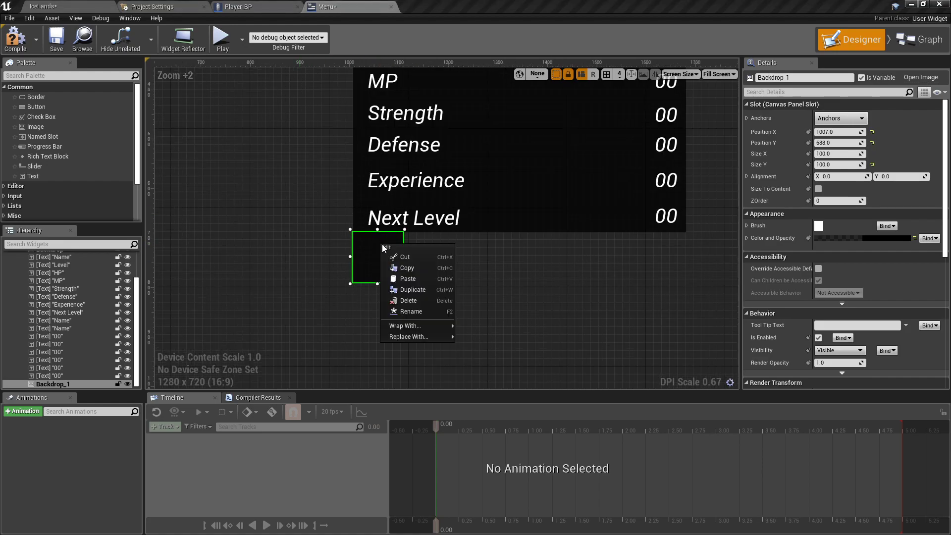
click(415, 289)
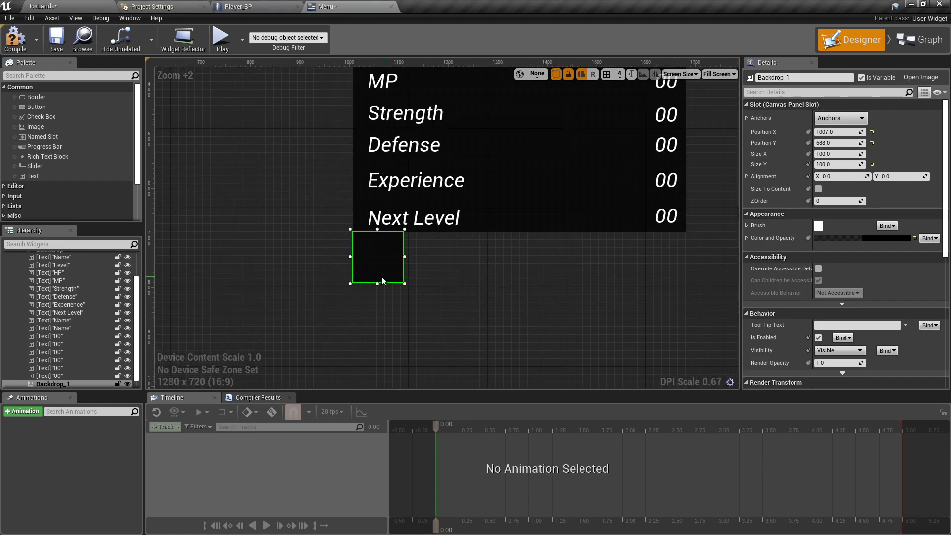
Try Position X 1250 on the first square, then restore it to 1007
click(839, 132)
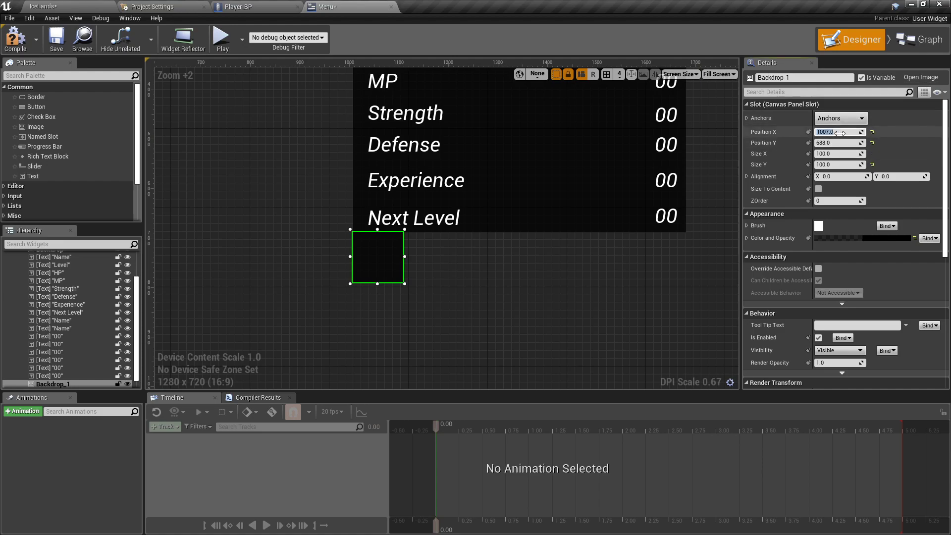
text(1250)
key(Return)
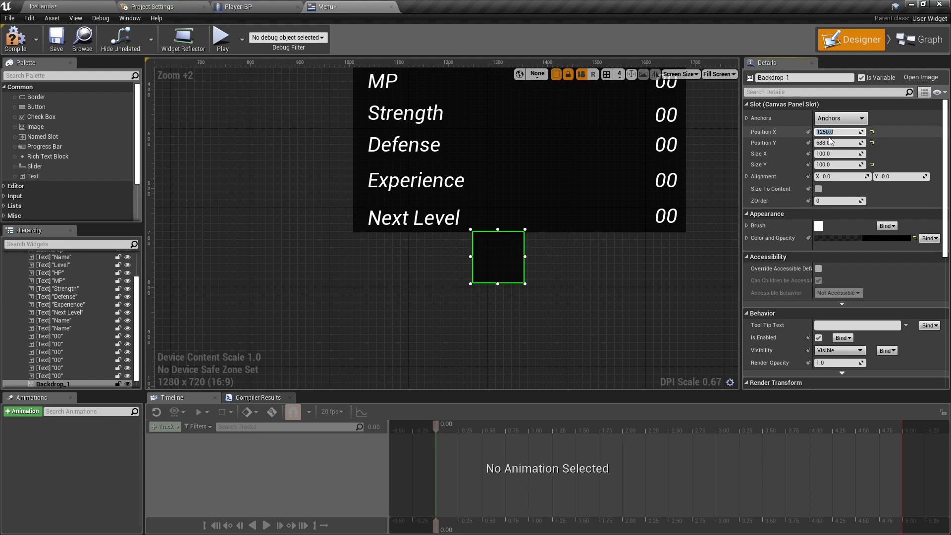
key(ctrl+z)
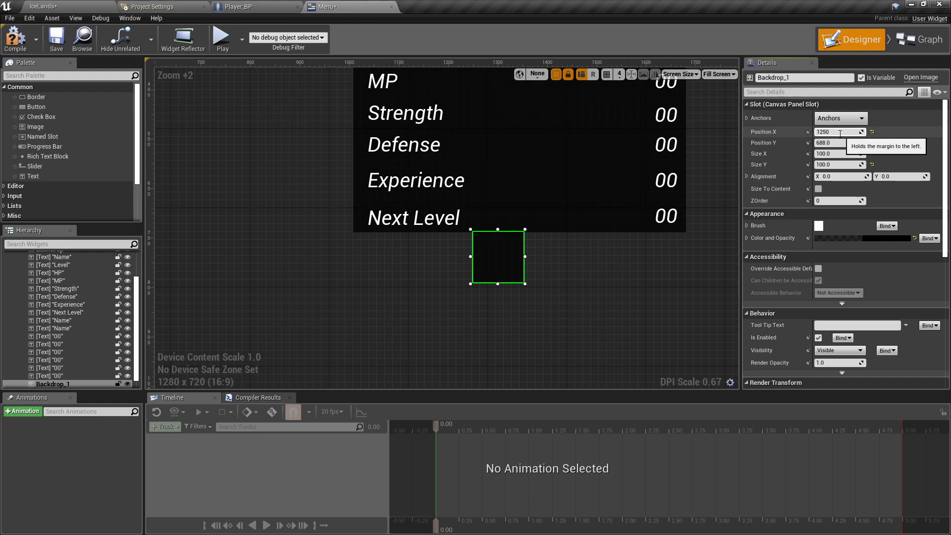
key(ctrl+a)
text(1007)
key(Return)
scroll(317, 221, down, 6)
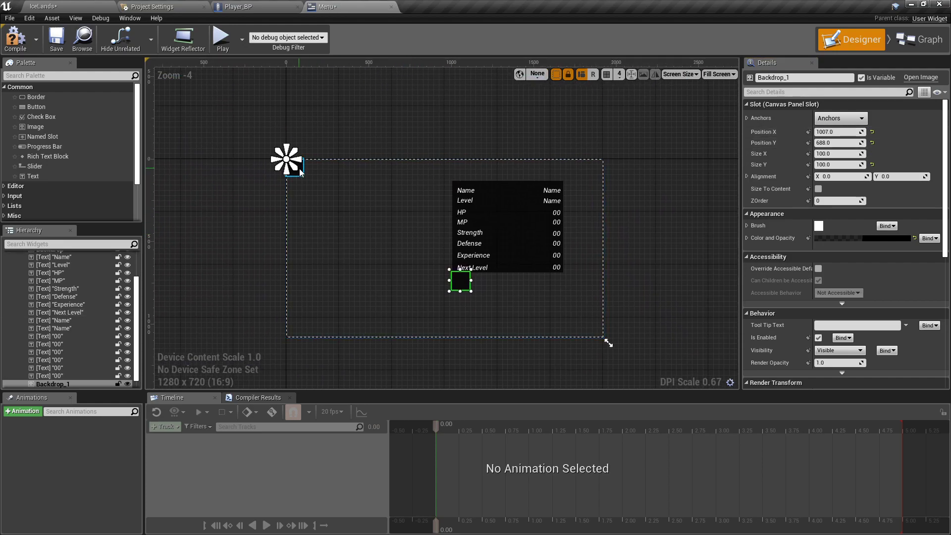
Drag out a duplicate square to the right and set its Position X to 1180
key(ctrl+w)
drag(465, 285, 383, 225)
drag(494, 286, 494, 286)
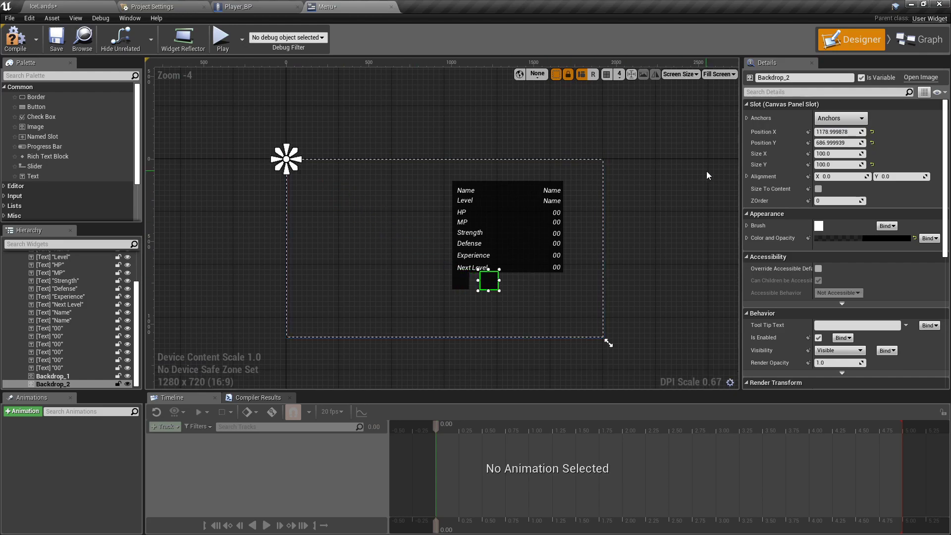
click(831, 143)
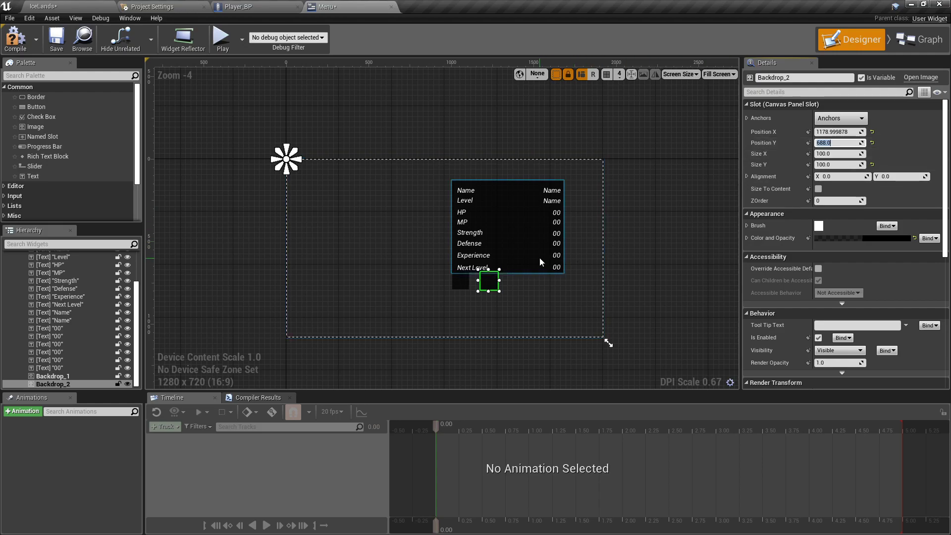
scroll(515, 269, up, 12)
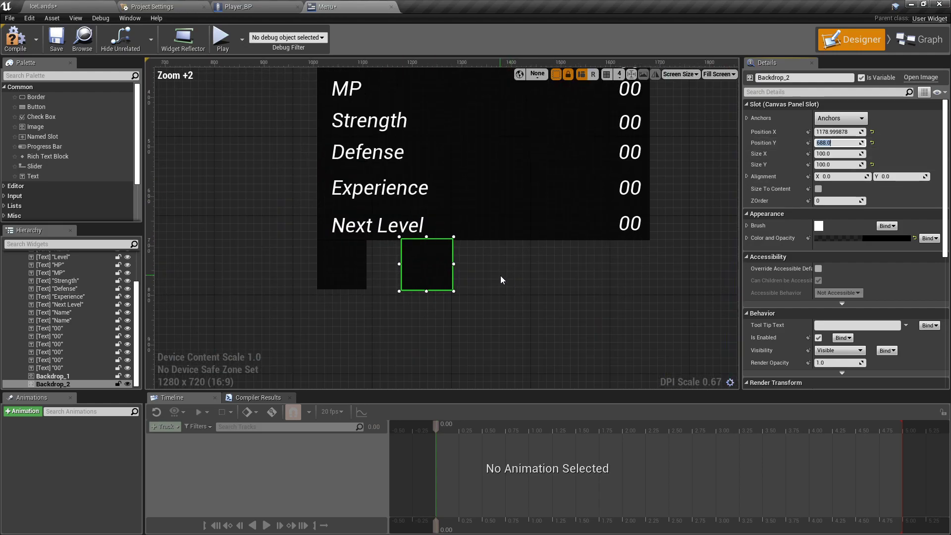
click(848, 132)
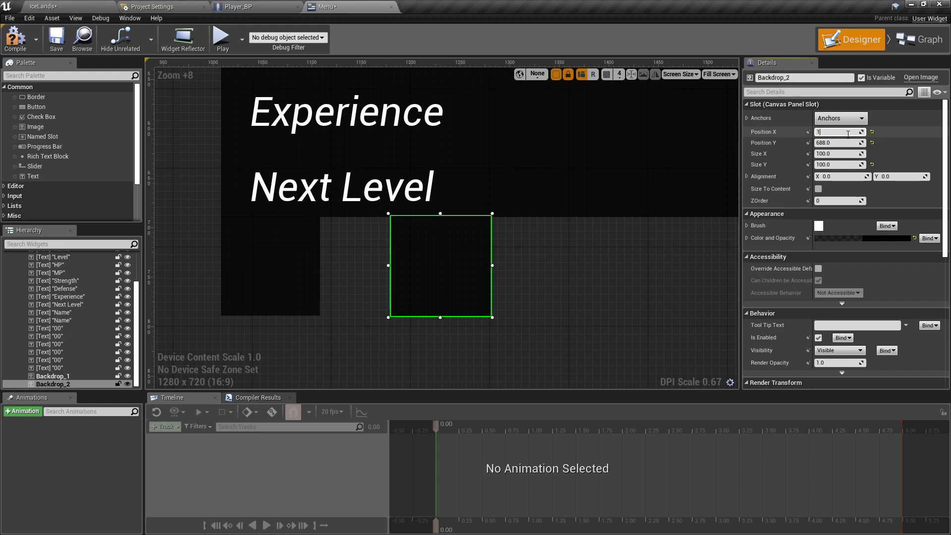
text(1180)
key(Return)
click(576, 251)
scroll(579, 252, down, 4)
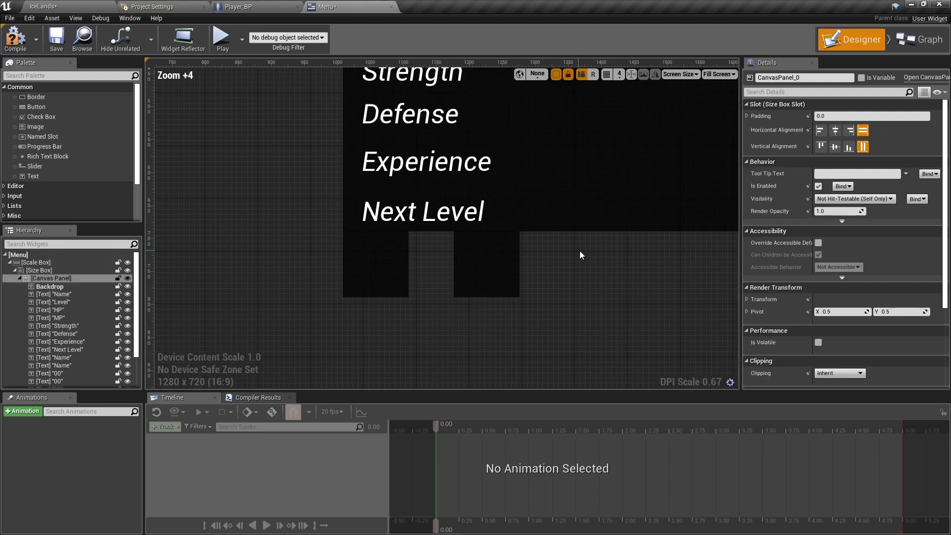
scroll(524, 250, down, 1)
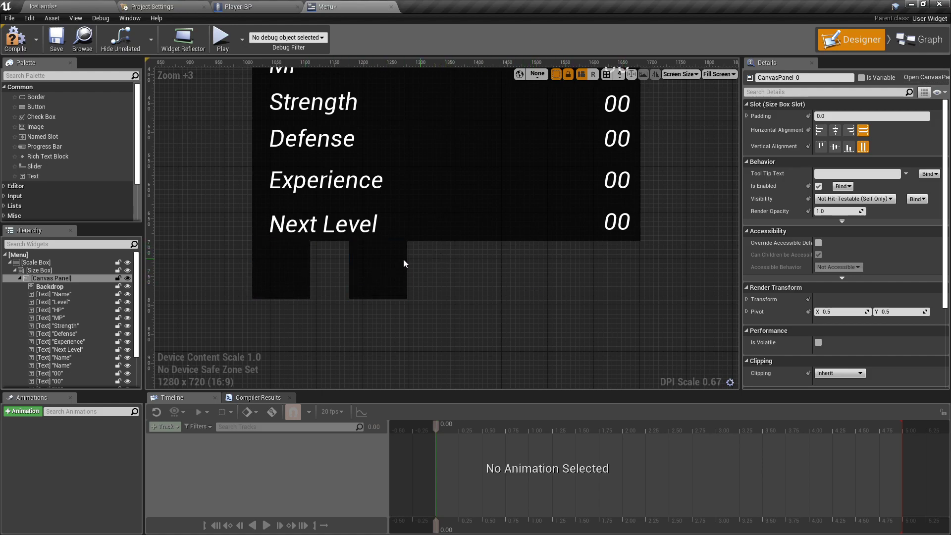
scroll(577, 245, down, 5)
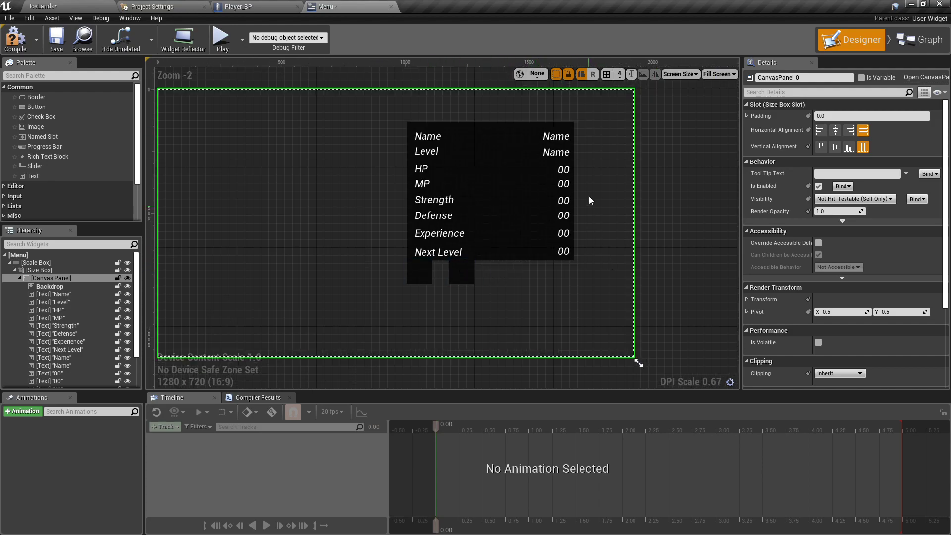
Adjust the copy's Position X through 1250 and 1200, settling on 1225
click(467, 275)
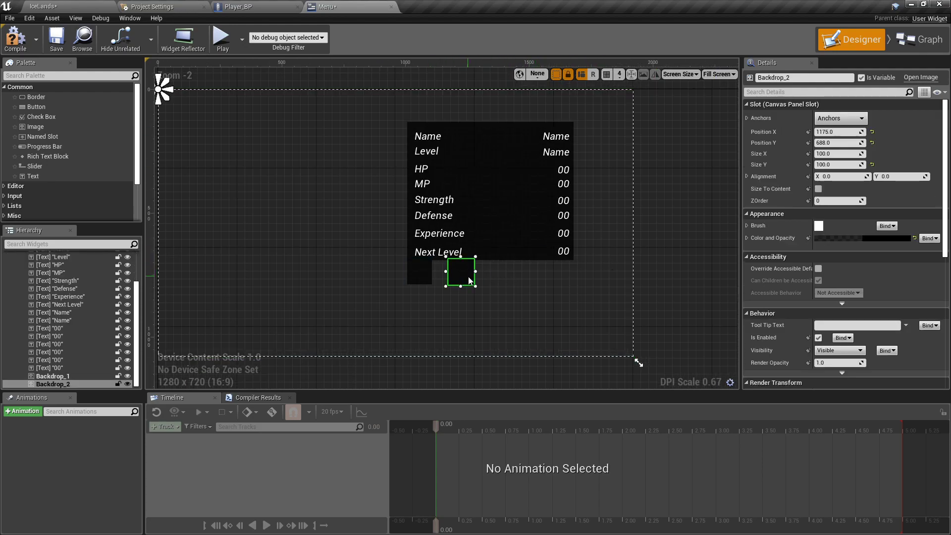
click(838, 131)
text(1250)
key(Return)
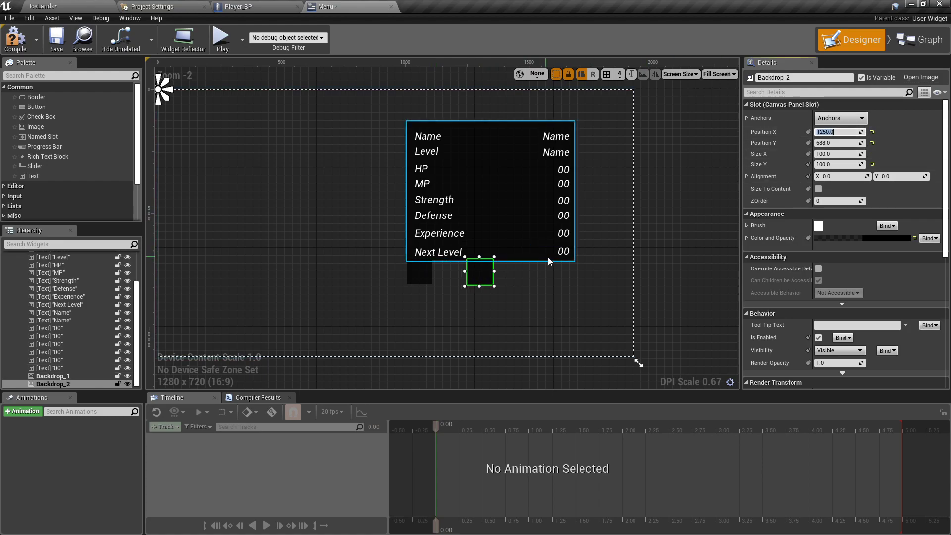
text(1200)
key(Return)
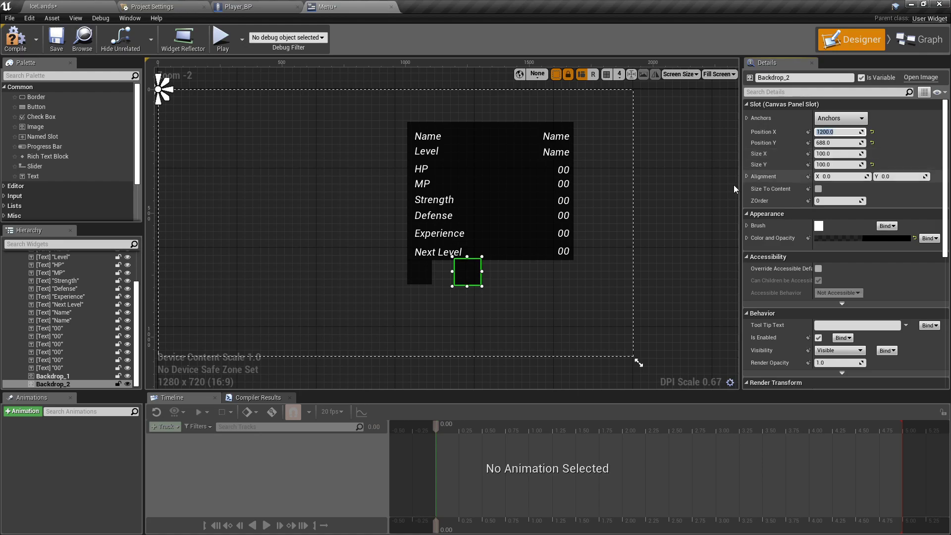
text(12)
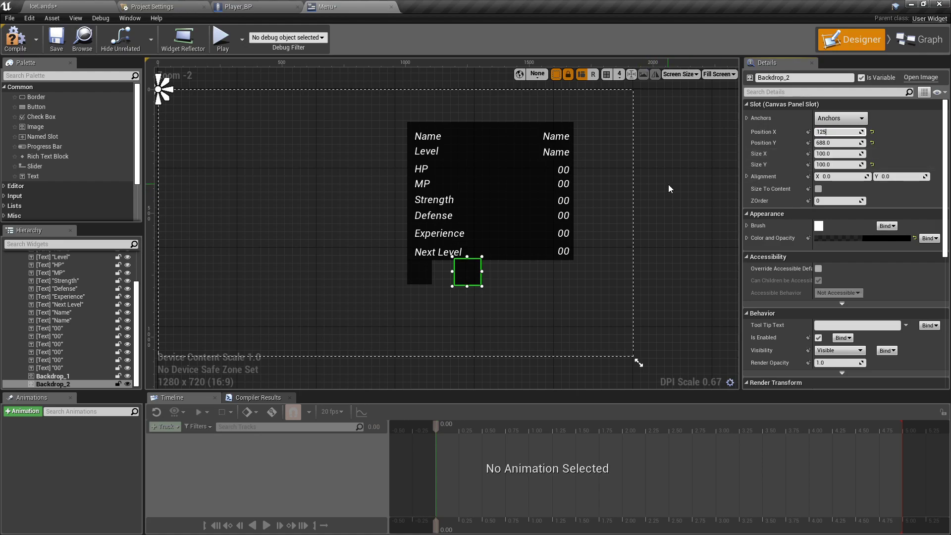
text(25)
key(Return)
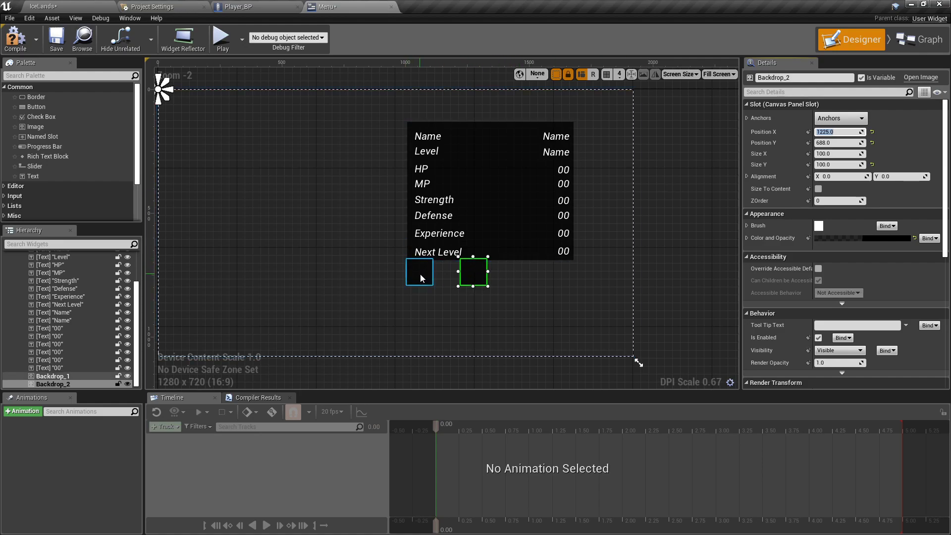
Select the two backdrop squares alternately to compare their placement
click(419, 272)
click(483, 275)
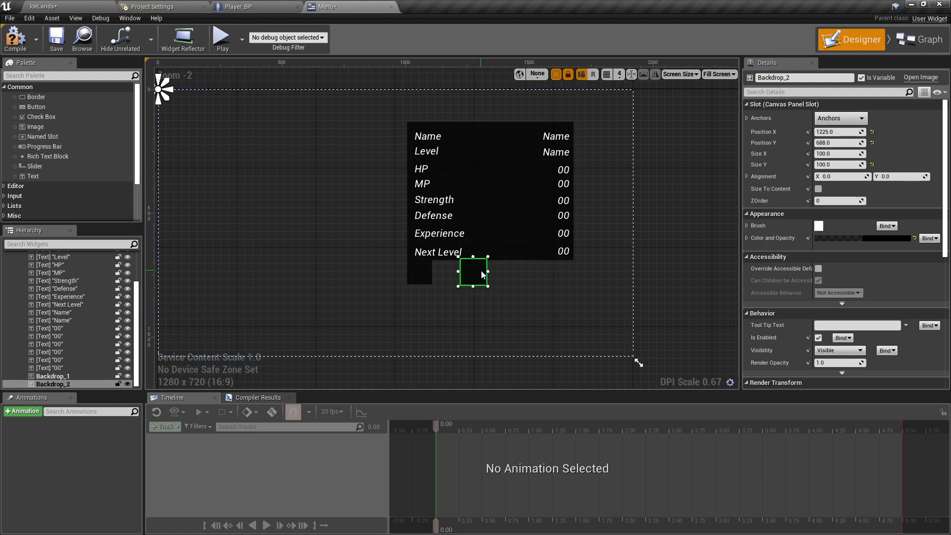
click(377, 215)
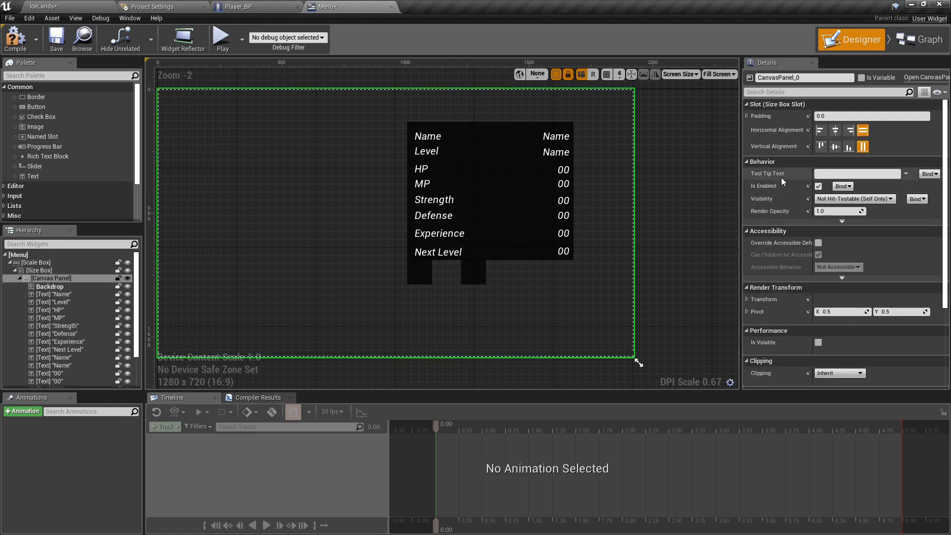
click(465, 279)
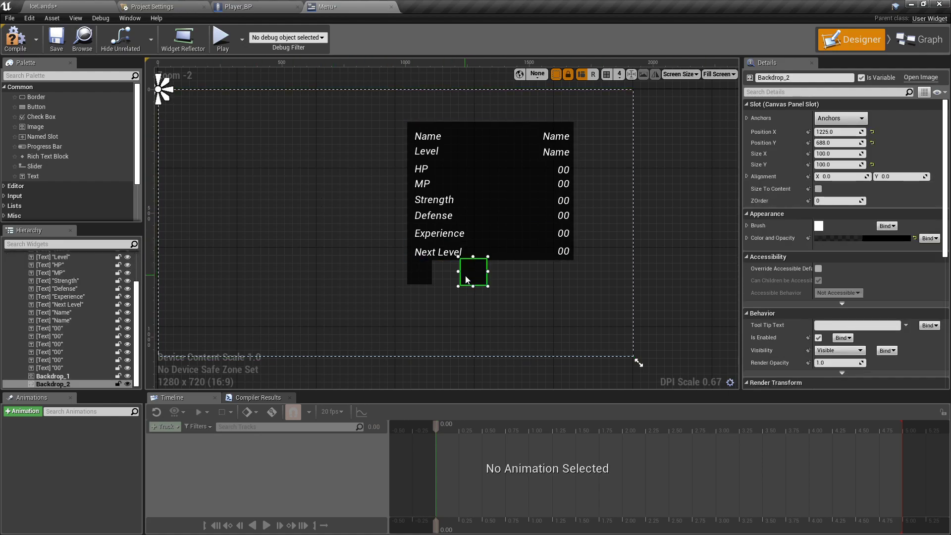
click(429, 278)
click(676, 233)
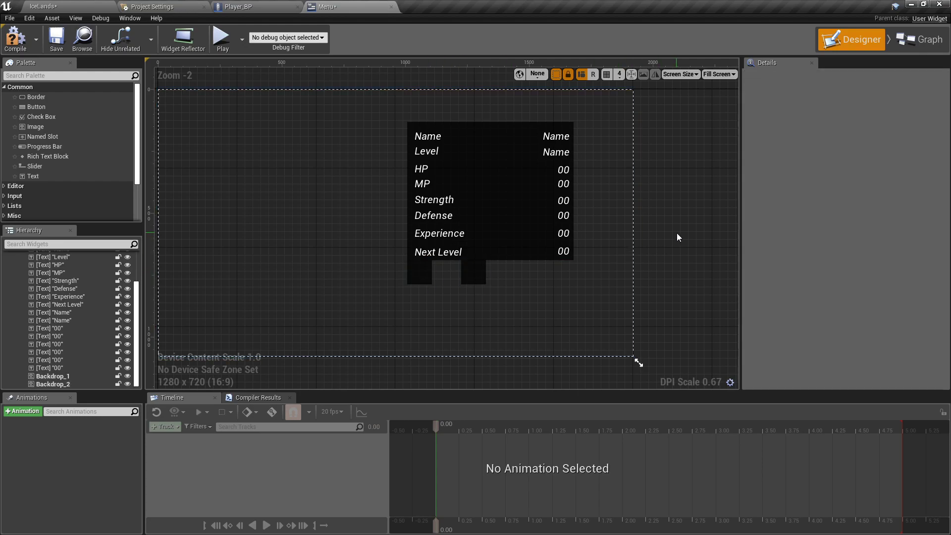
Duplicate Backdrop_2 and place the copy at Position Y 688 and X 1442
click(470, 270)
right_click(471, 271)
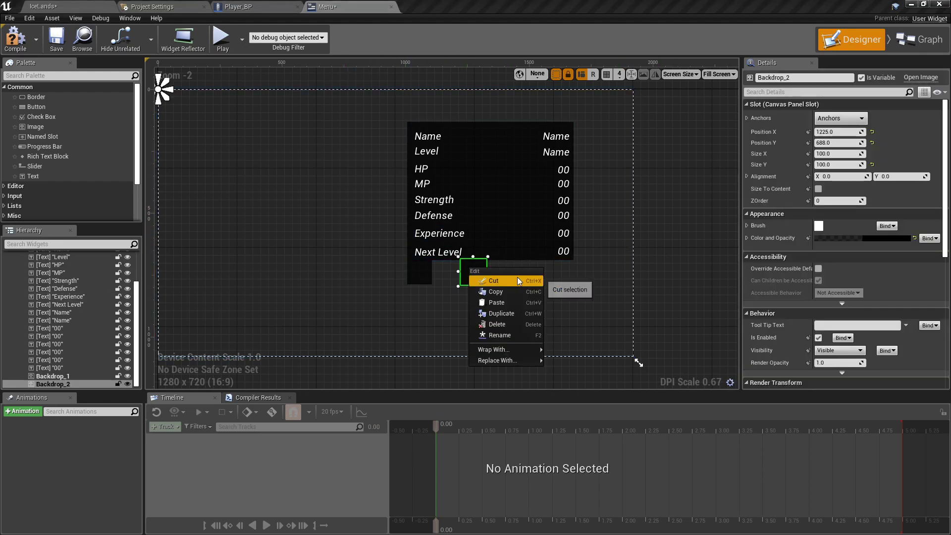
key(Escape)
click(179, 105)
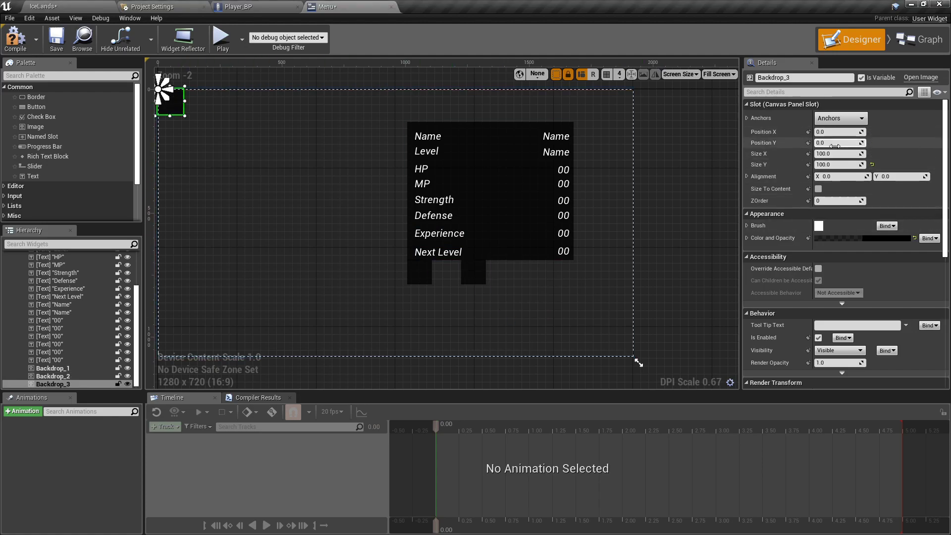
text(688)
key(Return)
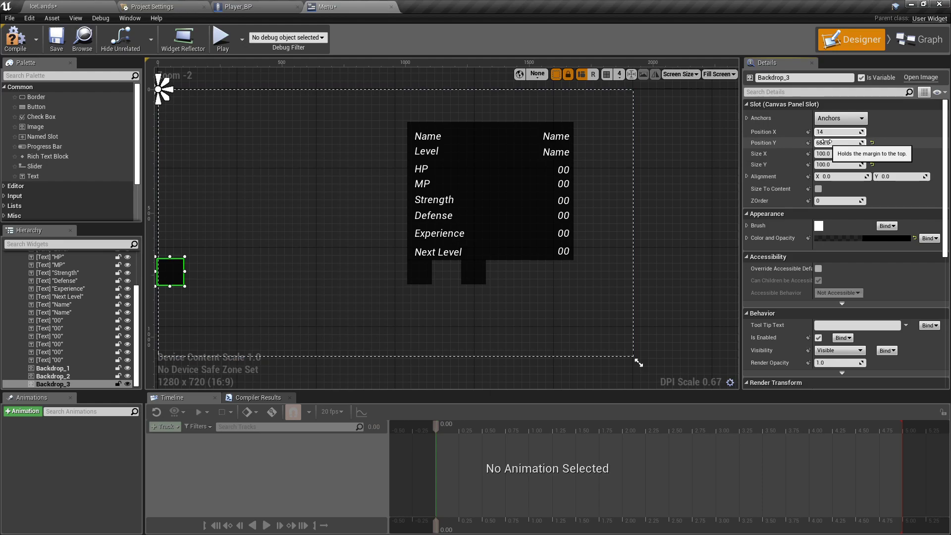
key(Return)
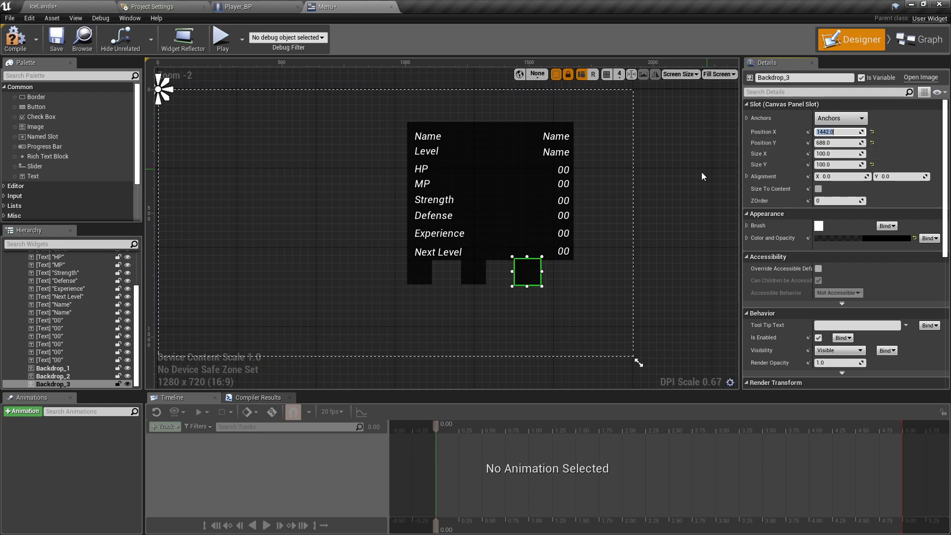
Compare with Backdrop_2, then retype the third backdrop's Position X as 1440
scroll(525, 270, up, 10)
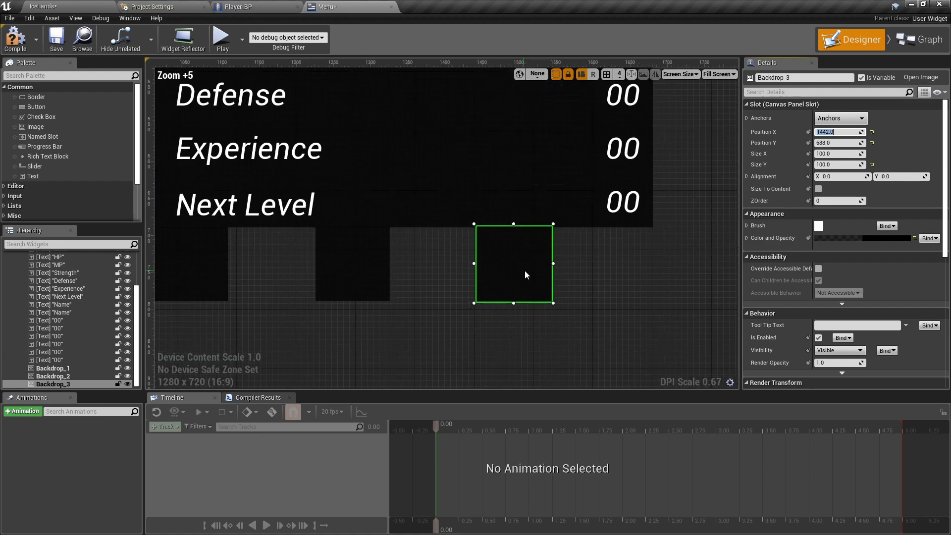
click(595, 246)
click(337, 260)
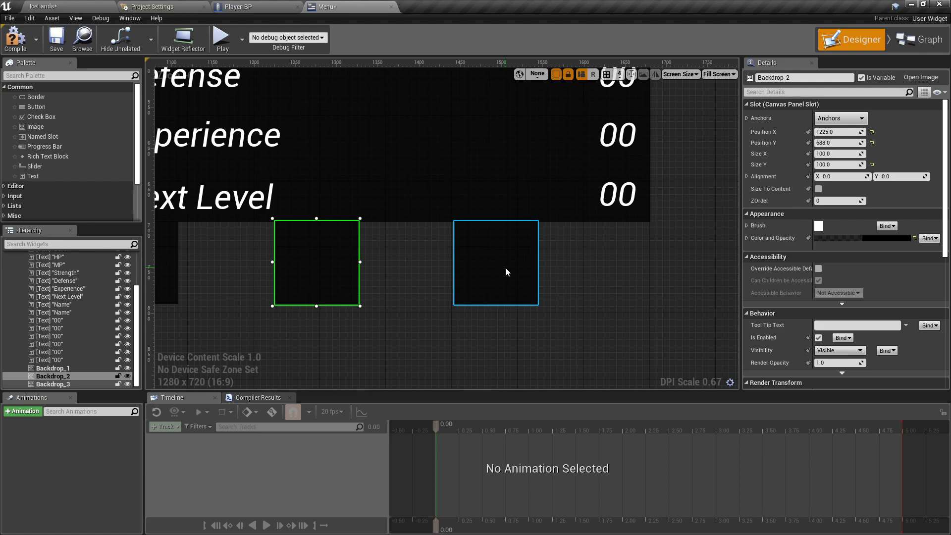
click(479, 277)
click(838, 131)
text(1440)
key(Return)
click(578, 292)
scroll(572, 276, down, 4)
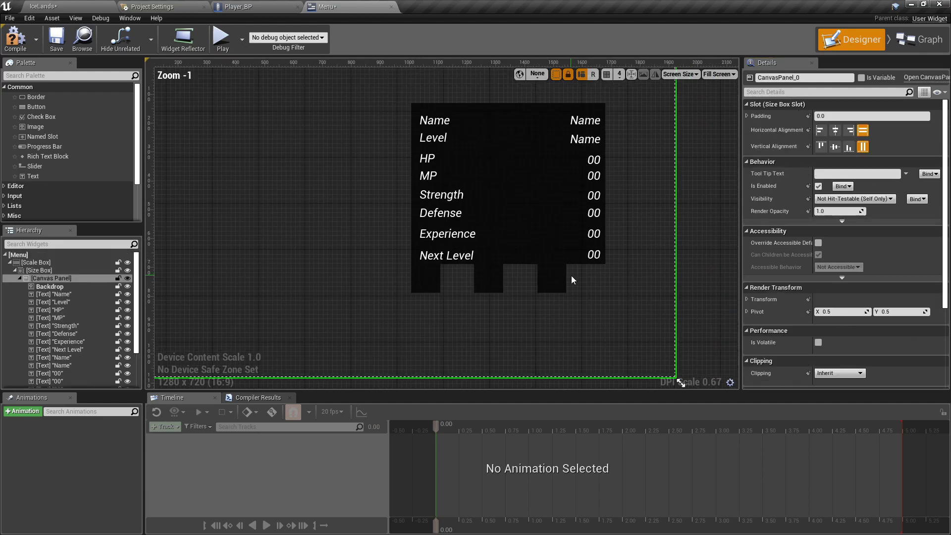
click(553, 281)
Duplicate Backdrop_3 and set the copy's Position Y to 688
right_click(553, 283)
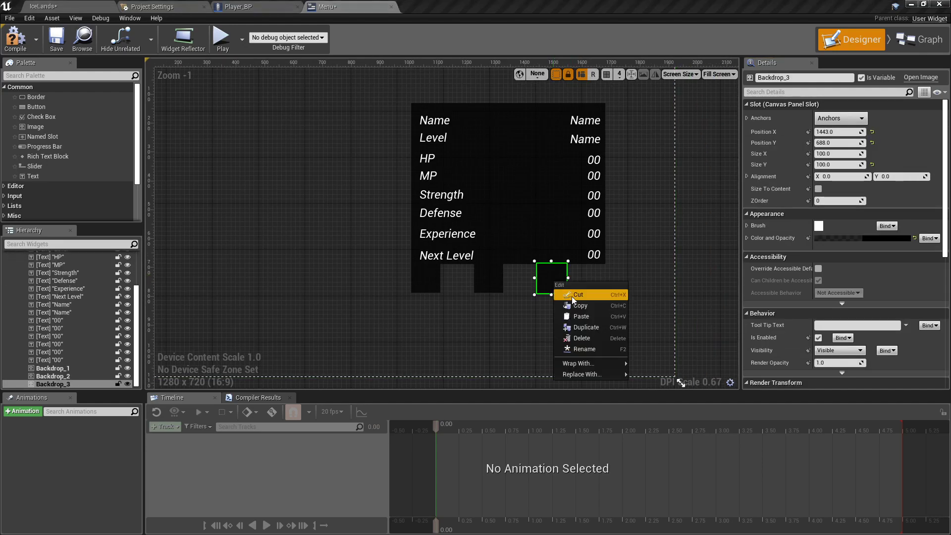
click(589, 328)
scroll(280, 138, down, 2)
key(ctrl+v)
right_drag(251, 142, 309, 187)
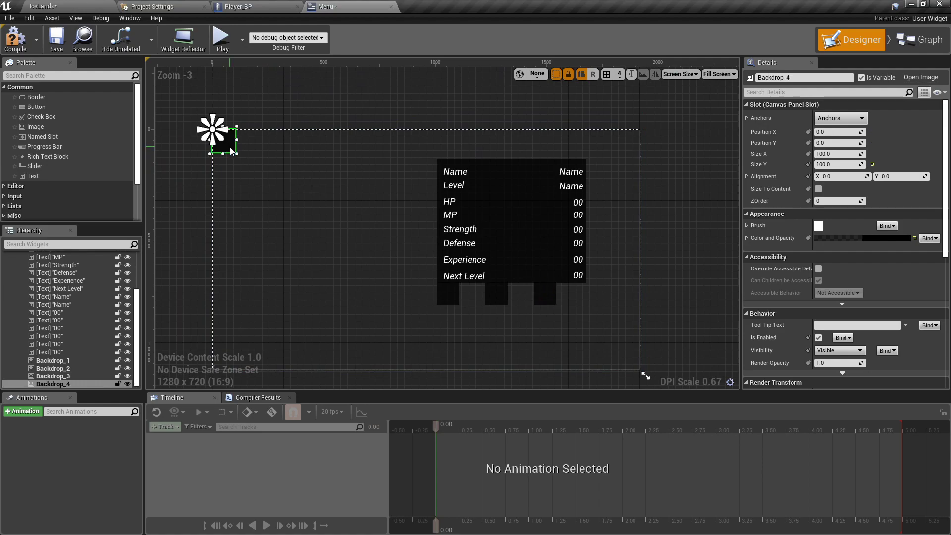
click(836, 142)
click(841, 132)
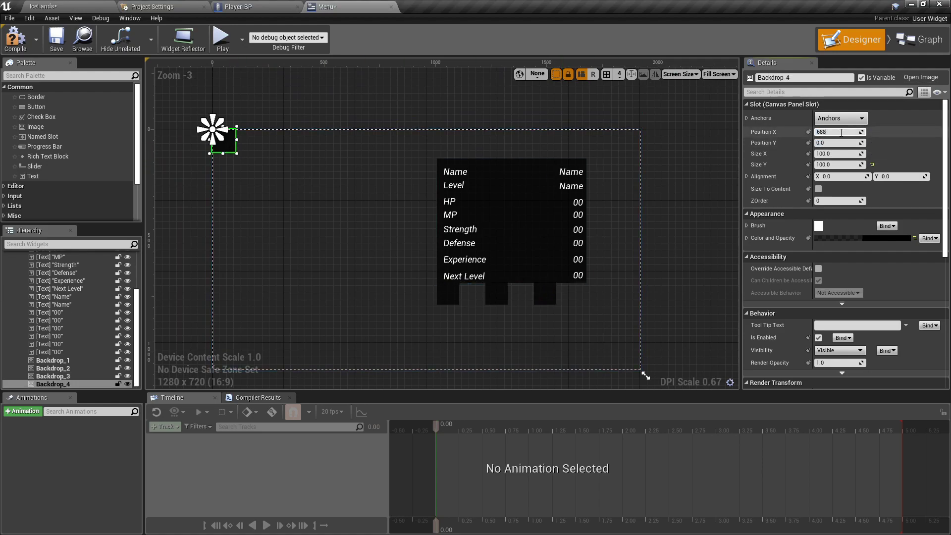
text(688)
key(Return)
click(835, 143)
text(688)
key(Return)
Check Backdrop_3's position, then set Backdrop_4's Position X to 1571
click(837, 132)
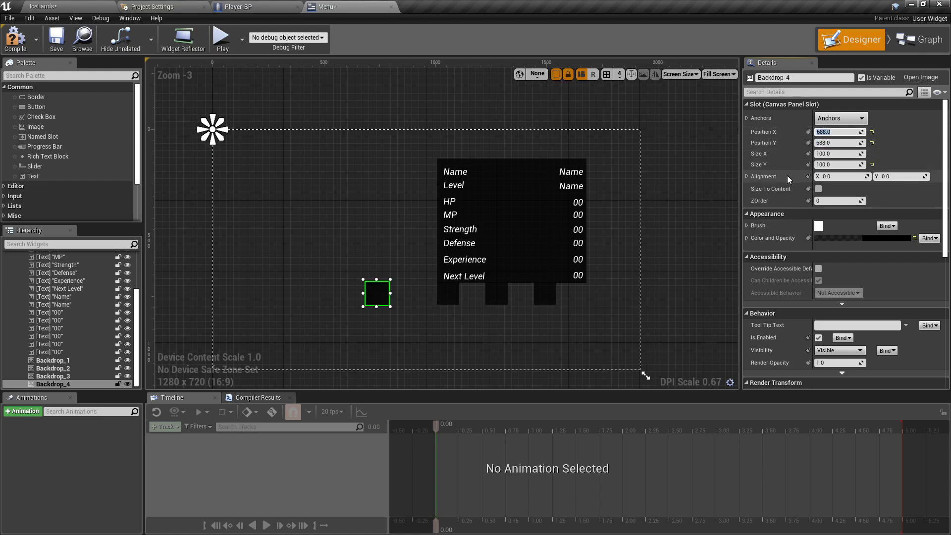
click(53, 376)
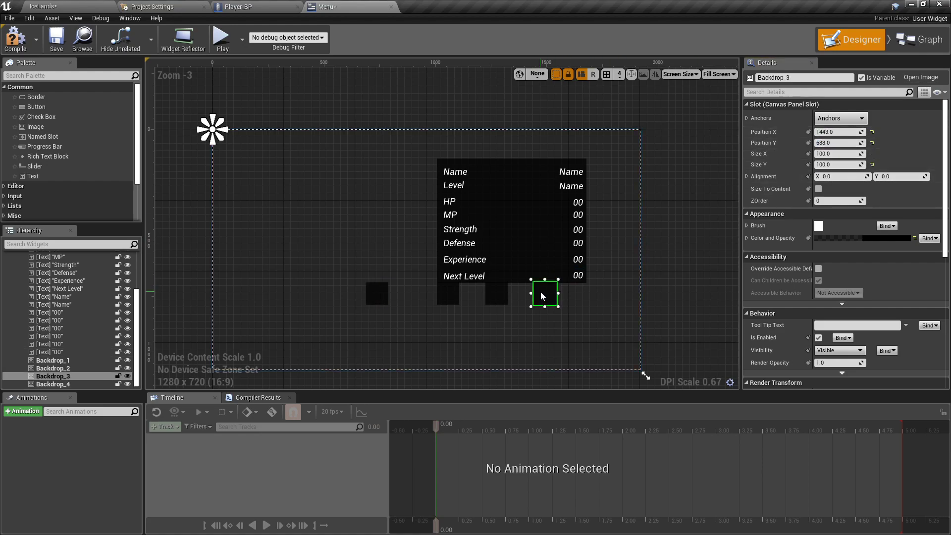
click(375, 303)
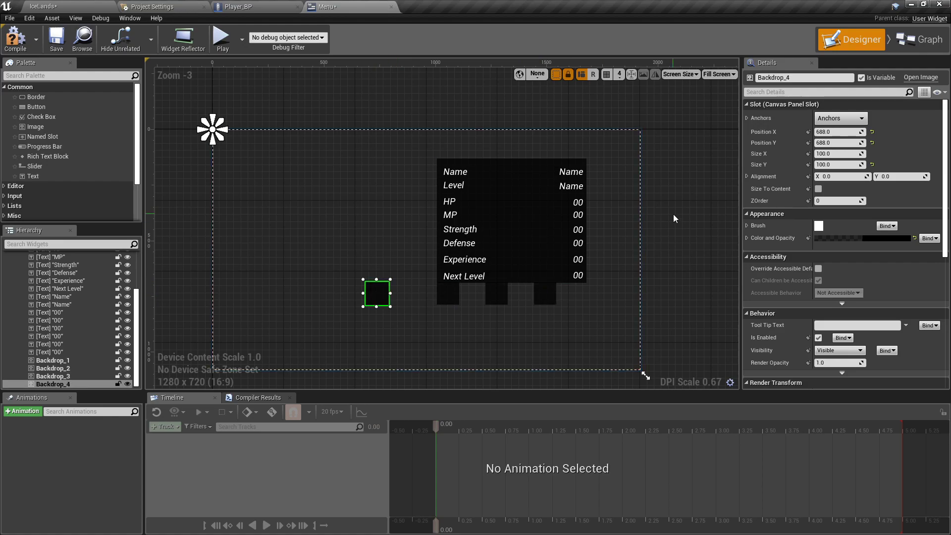
click(830, 131)
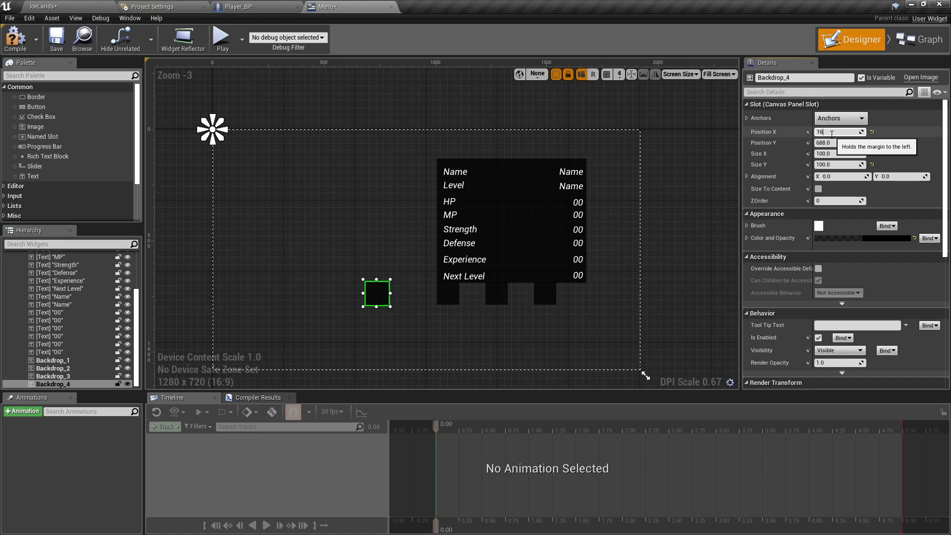
text(1671)
key(Return)
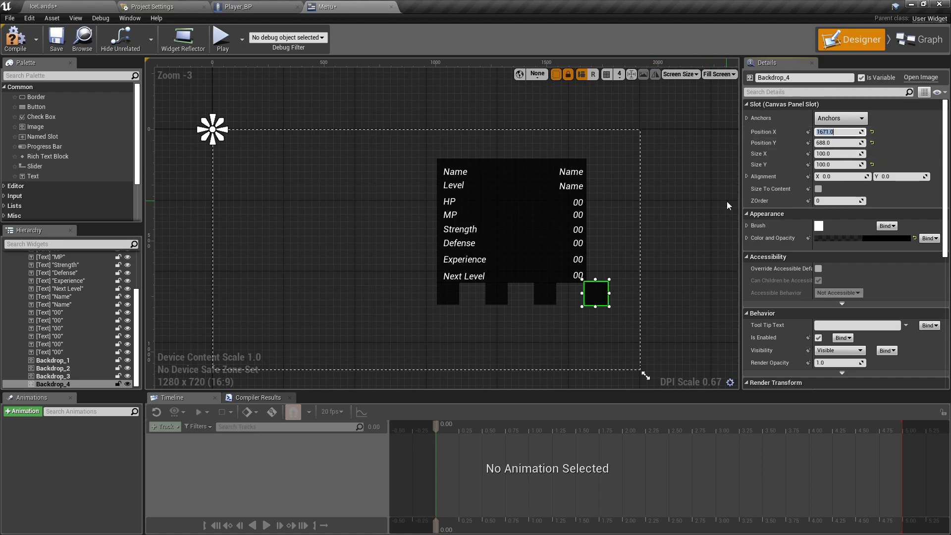
text(157)
key(Return)
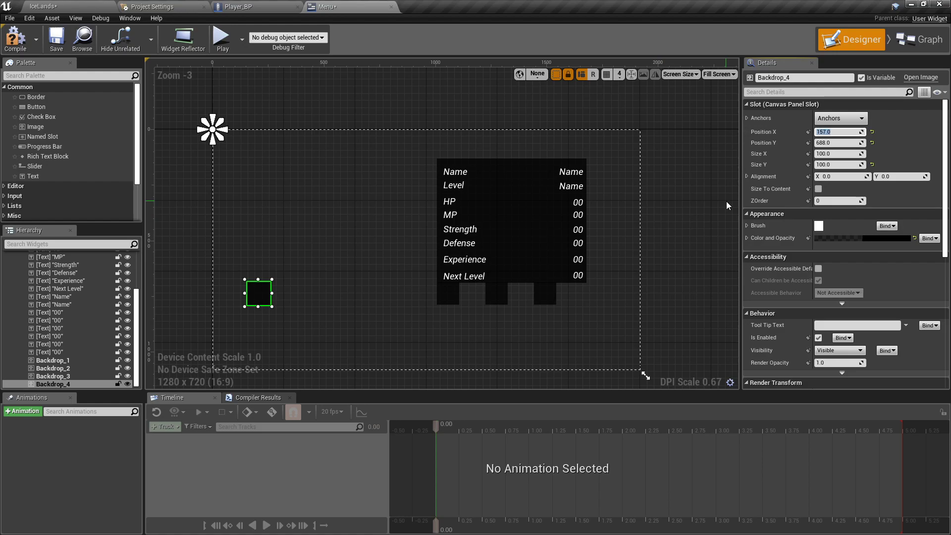
text(1571)
key(Return)
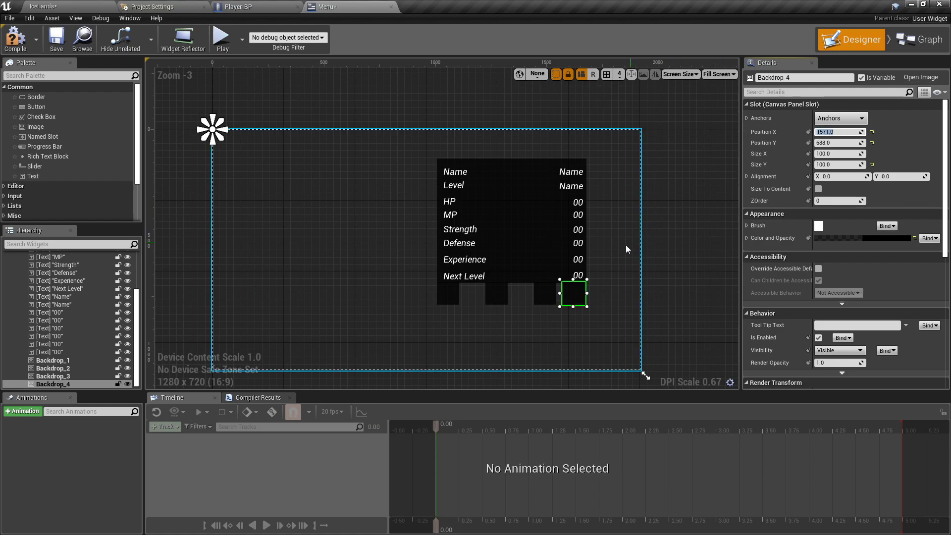
Nudge Backdrop_4 sideways on the canvas and recommit its Position Y
scroll(618, 249, up, 8)
click(466, 291)
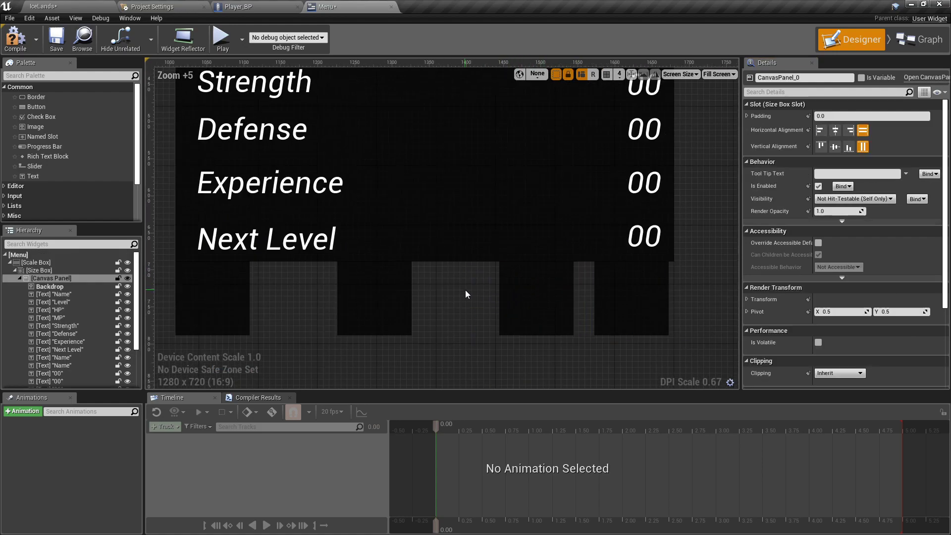
click(550, 292)
click(645, 285)
scroll(661, 282, up, 5)
drag(661, 280, 629, 285)
click(845, 143)
key(Return)
Slide Backdrop_3 and Backdrop_2 left to even the gaps between the squares
scroll(531, 284, down, 7)
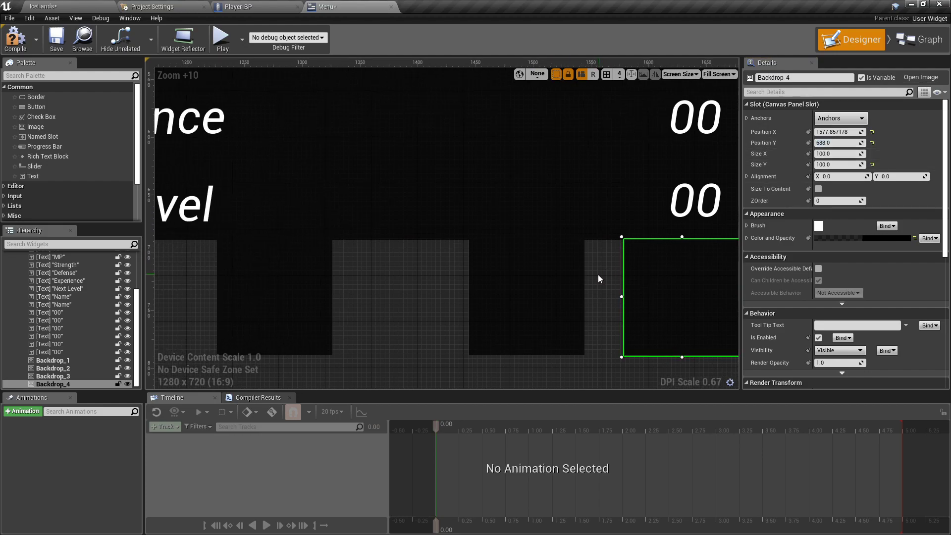
click(533, 290)
drag(543, 287, 513, 290)
click(464, 287)
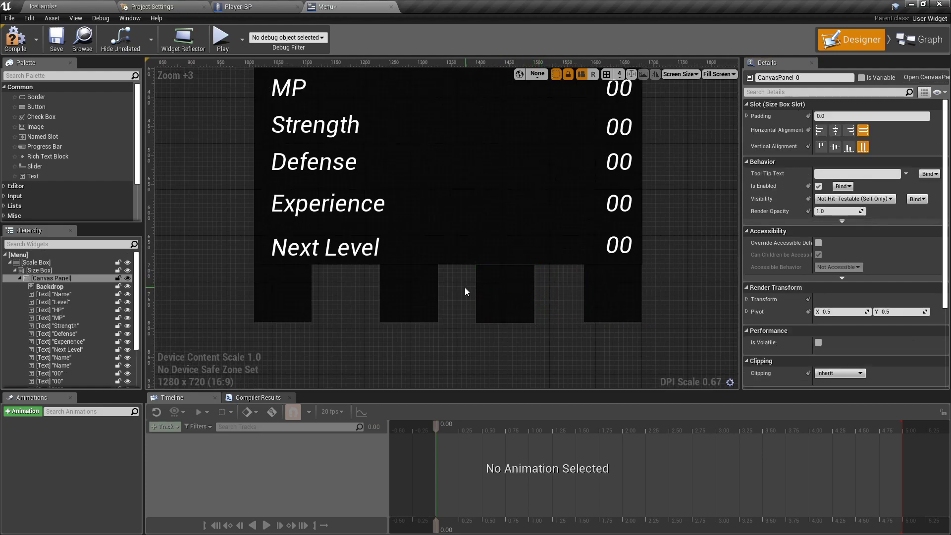
right_drag(463, 288, 513, 288)
drag(462, 290, 453, 291)
click(501, 286)
scroll(495, 284, up, 4)
Reset Backdrop_3 and Backdrop_2 to Position Y 688
click(638, 276)
click(846, 143)
text(688)
key(Return)
scroll(652, 280, down, 1)
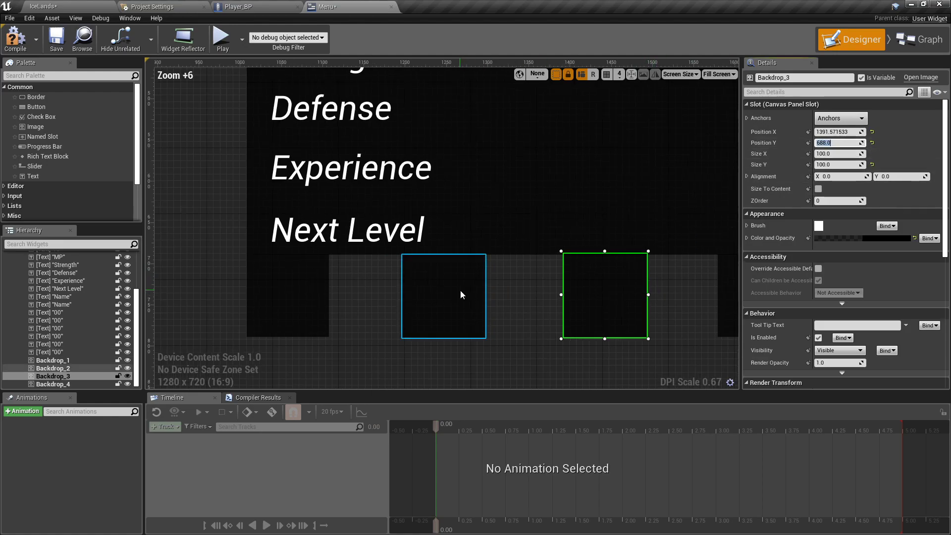
click(463, 292)
click(837, 142)
text(688)
key(Return)
scroll(677, 206, down, 4)
click(692, 250)
scroll(696, 252, down, 3)
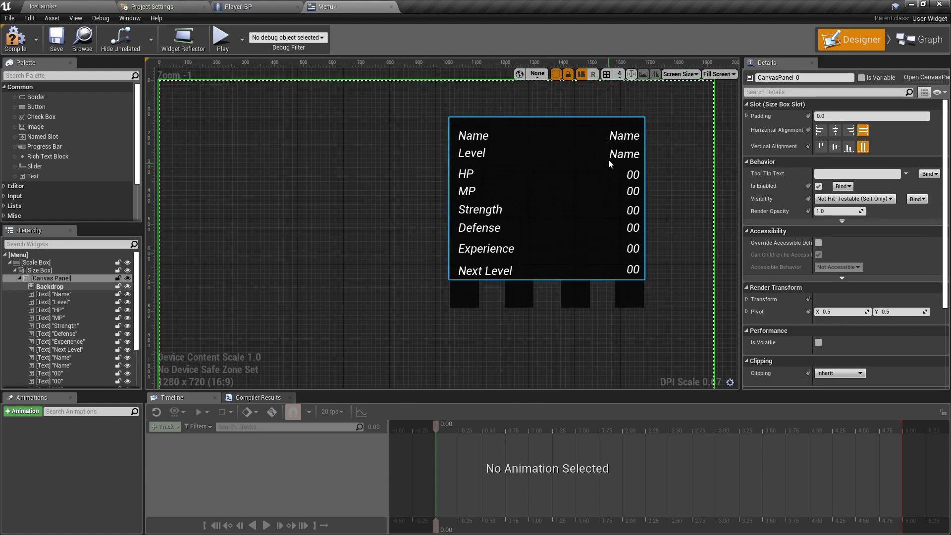
Add a 75 × 75 button and move it onto the first backdrop square
click(53, 108)
drag(367, 285, 367, 284)
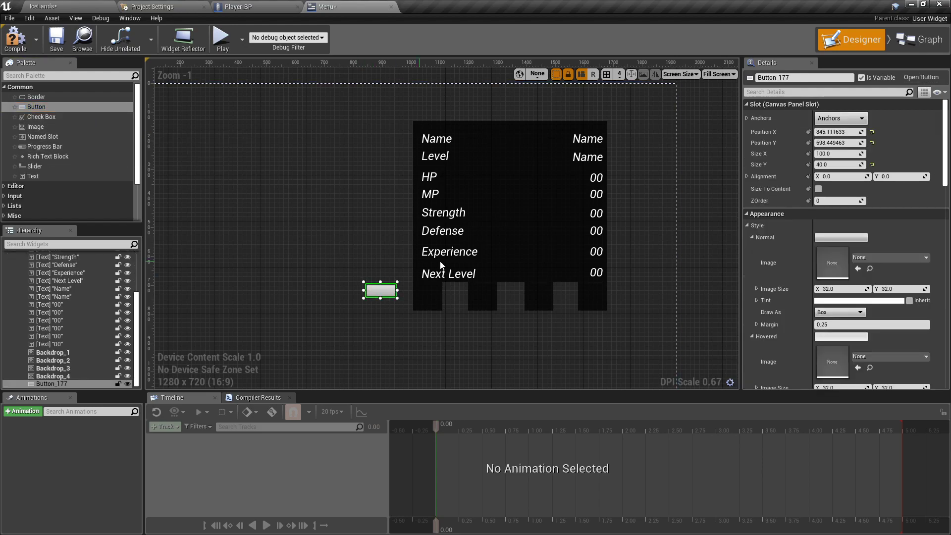
click(840, 154)
text(75)
key(Tab)
text(75)
key(Return)
drag(370, 301, 428, 297)
Copy the button and paste a duplicate into the second slot
scroll(430, 294, up, 4)
scroll(431, 294, up, 8)
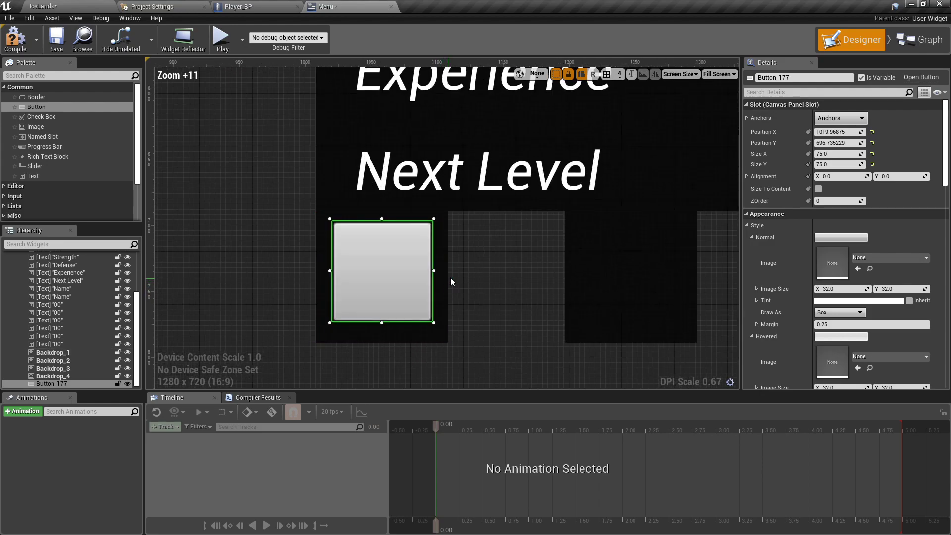
scroll(434, 273, down, 12)
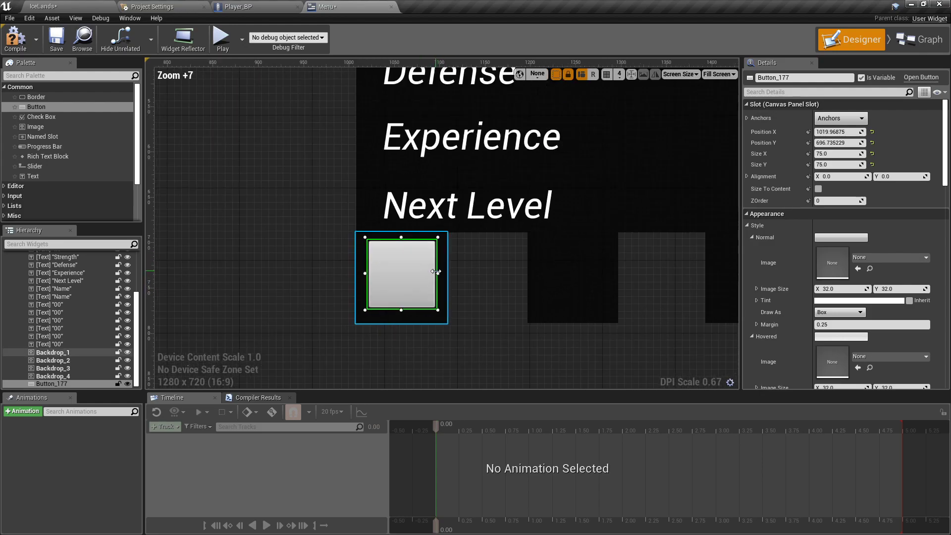
right_click(428, 282)
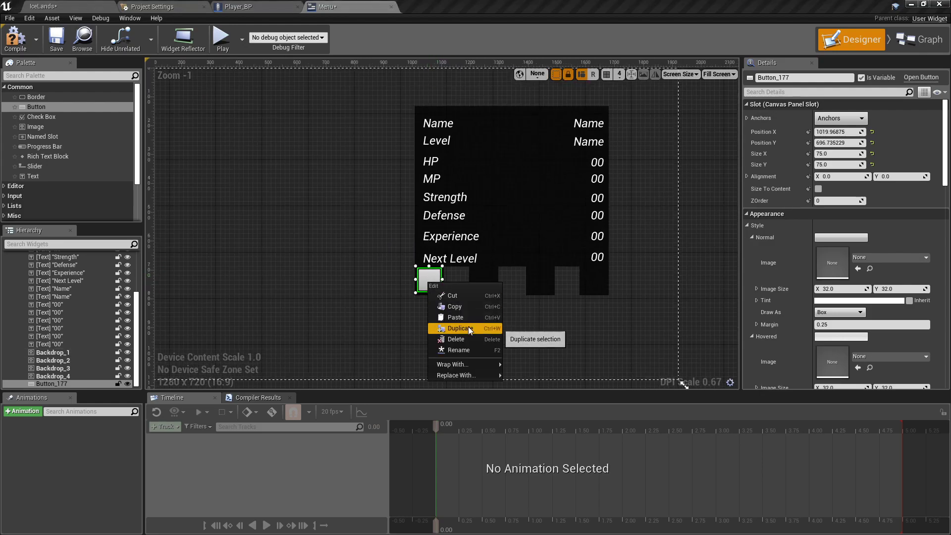
scroll(347, 245, down, 3)
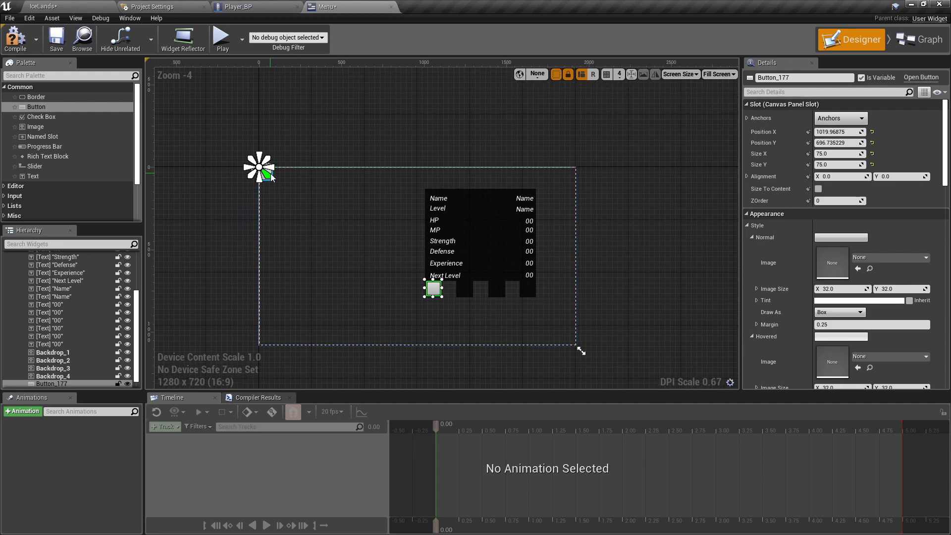
mouse_move(271, 173)
mouse_down()
mouse_move(283, 177)
mouse_move(275, 179)
mouse_up()
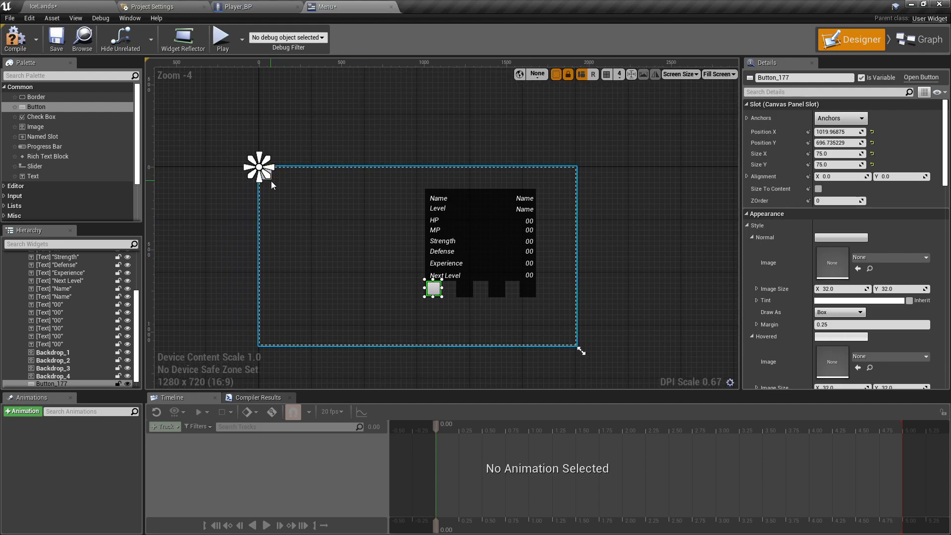
key(ctrl+v)
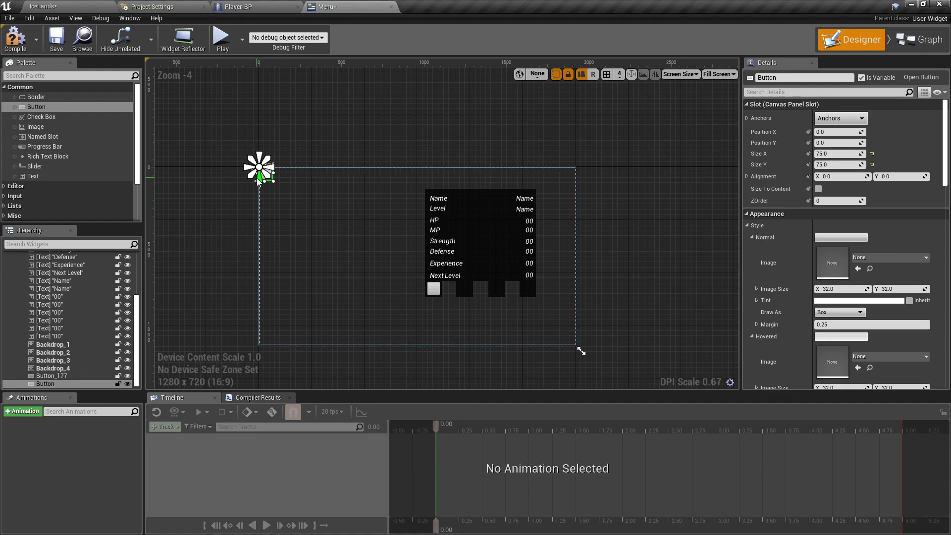
scroll(277, 193, up, 1)
drag(273, 161, 536, 284)
Paste two more button copies into the third and fourth slots
scroll(536, 284, up, 12)
scroll(520, 270, down, 4)
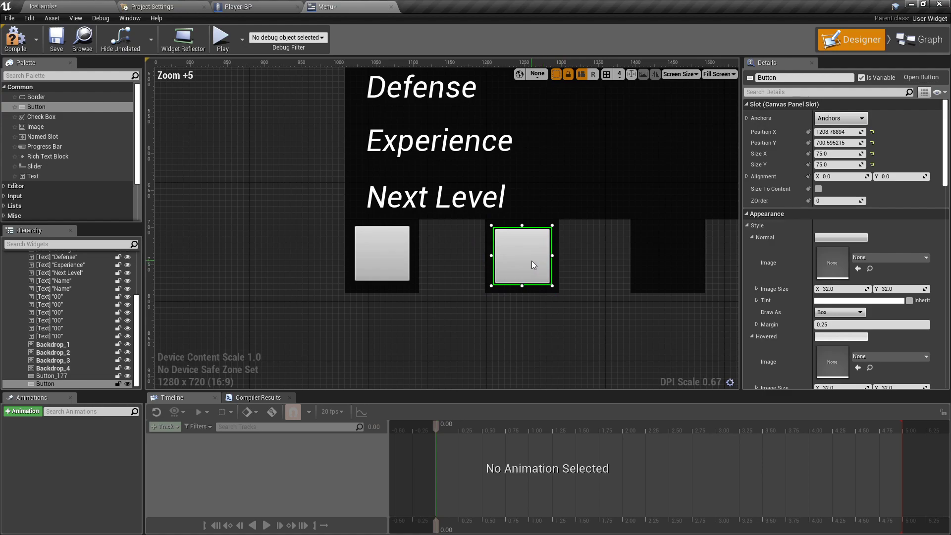
right_click(531, 263)
click(508, 294)
scroll(508, 294, down, 8)
key(ctrl+v)
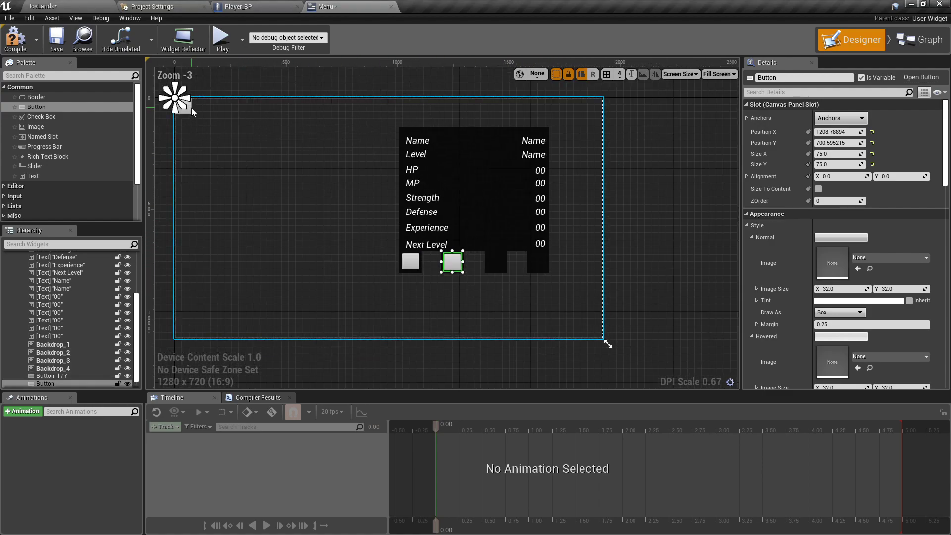
drag(190, 117, 501, 267)
right_click(501, 268)
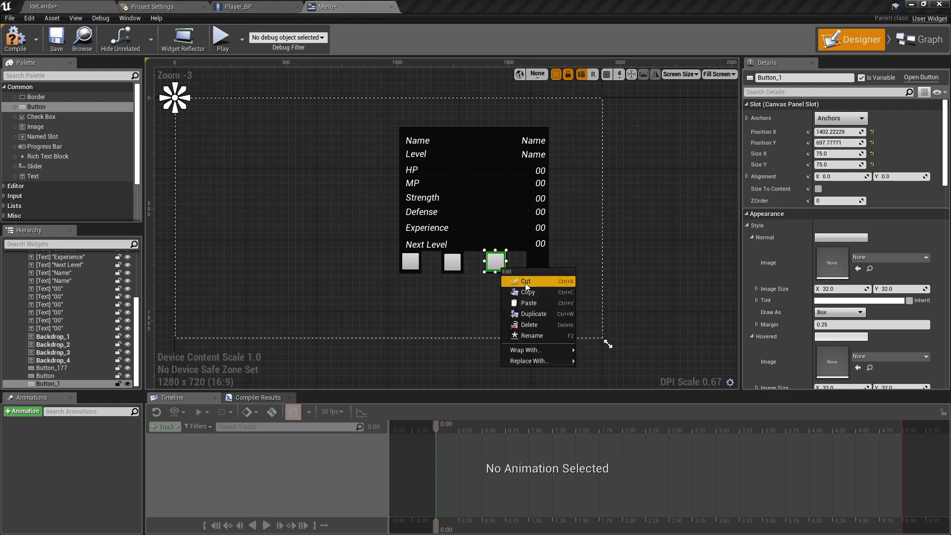
click(227, 156)
click(227, 155)
key(ctrl+v)
drag(189, 113, 542, 265)
Paste a fifth button copy at the menu's top-right corner, X 1751, Y 55
right_click(541, 266)
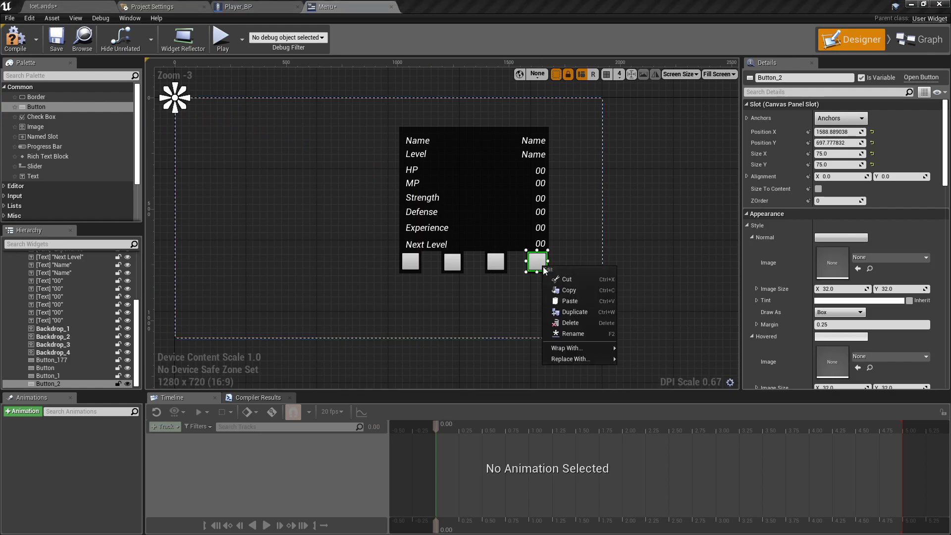
click(577, 305)
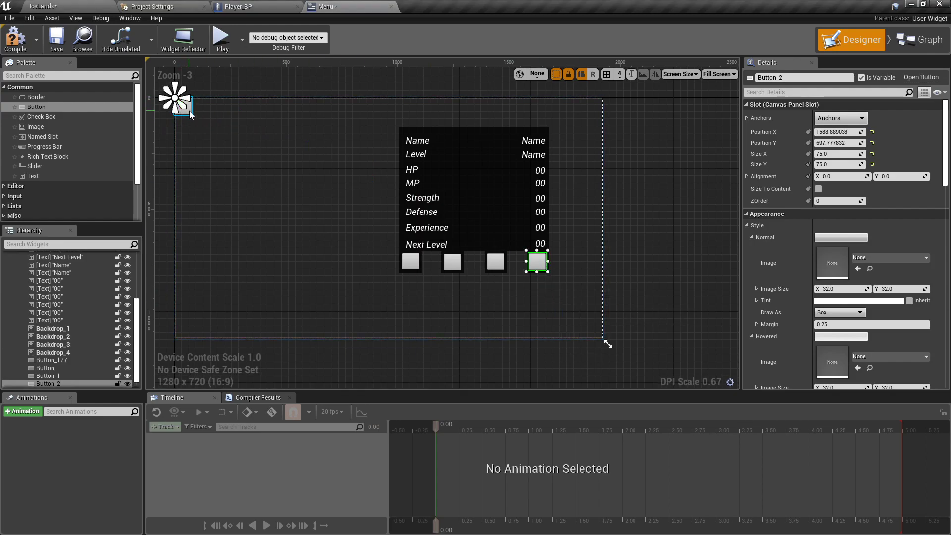
key(ctrl+v)
drag(189, 113, 580, 123)
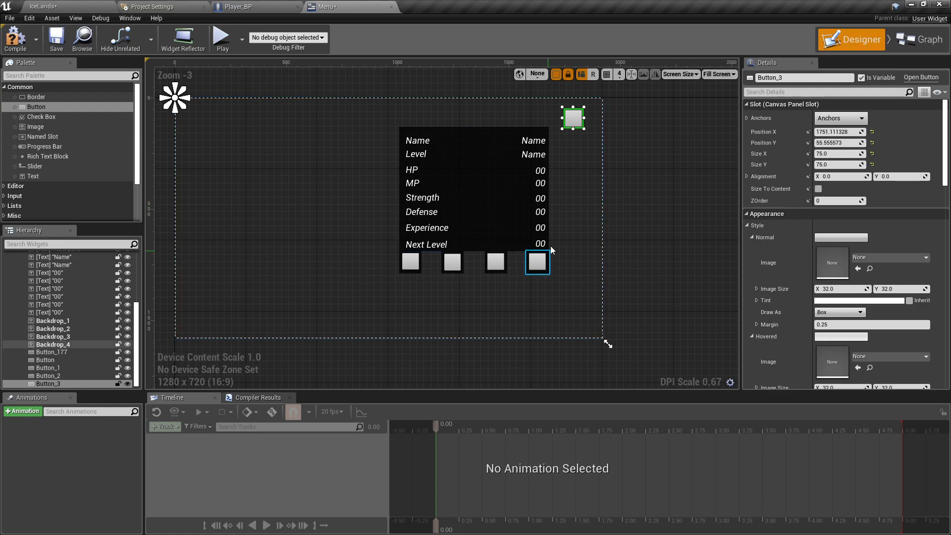
click(415, 267)
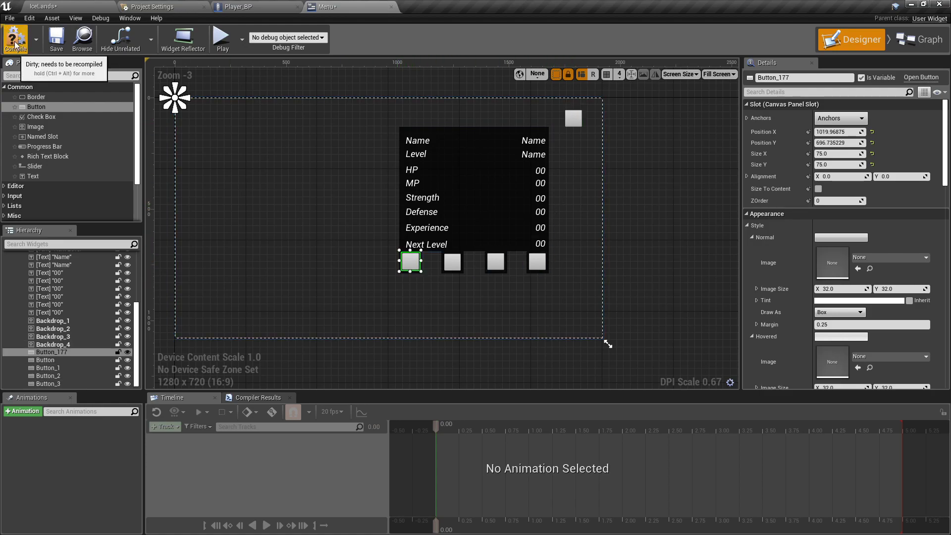
Browse CraftResourcesIcons > Textures, preview and dock Tex_container_07, then select it in the Content Browser
click(43, 6)
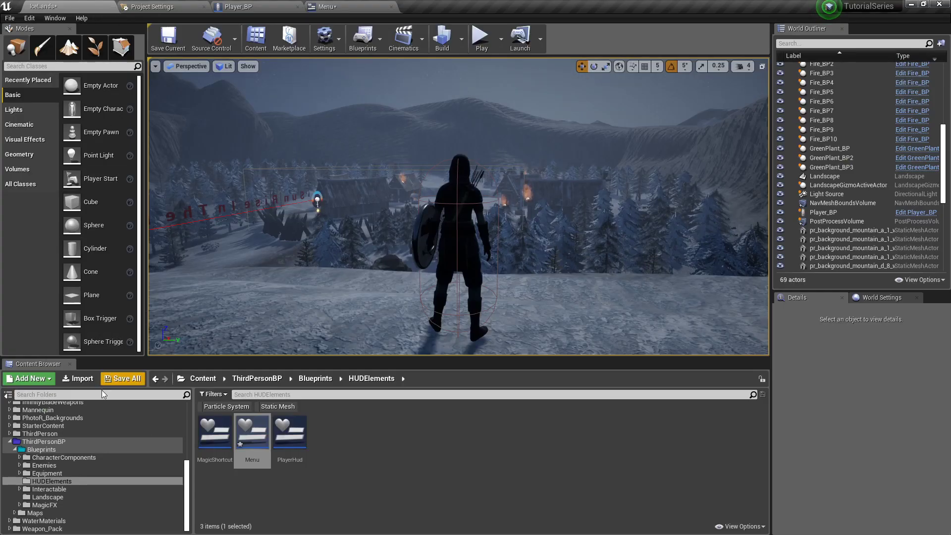
scroll(99, 471, up, 5)
click(52, 432)
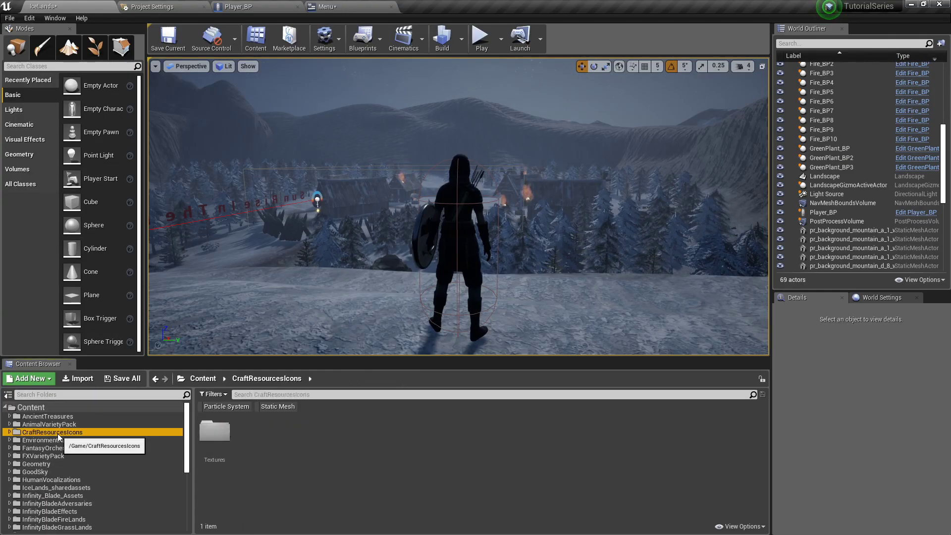
double_click(204, 429)
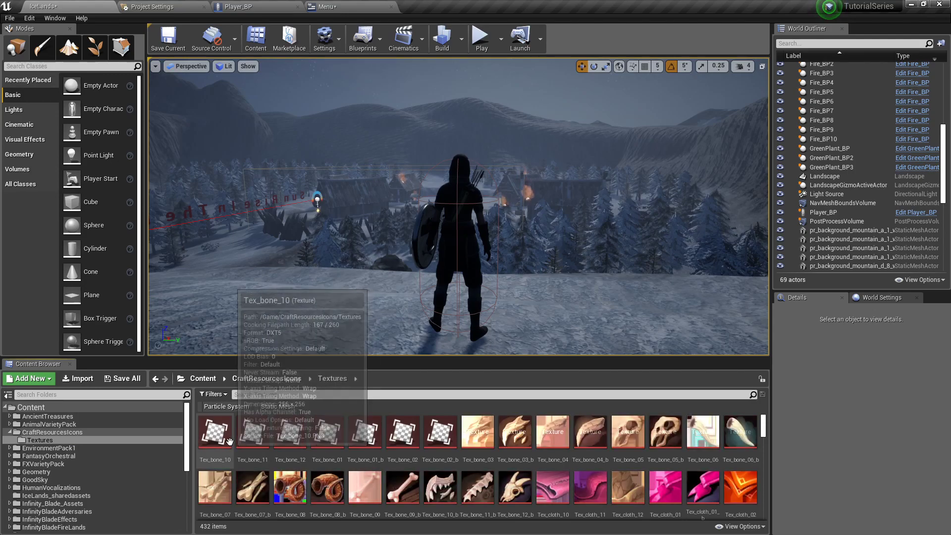
scroll(526, 449, down, 5)
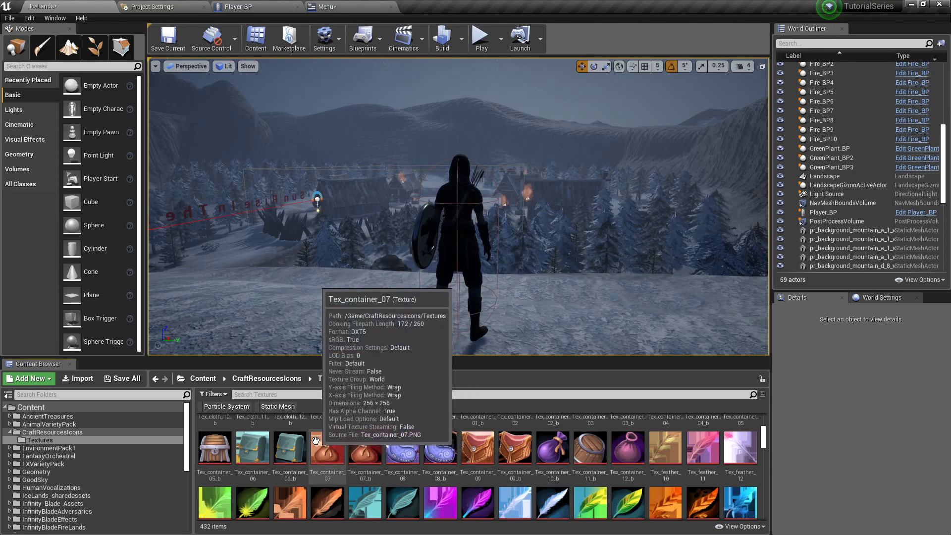
click(337, 456)
double_click(337, 457)
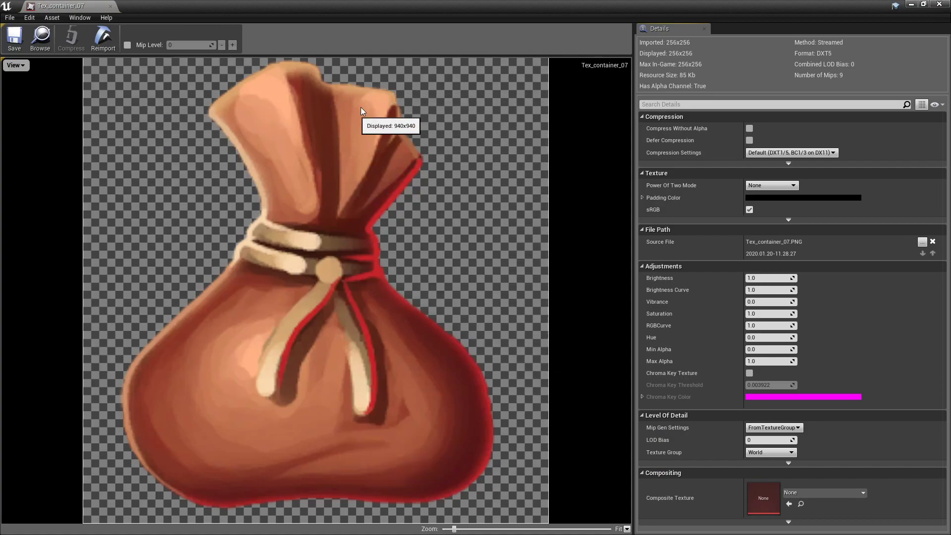
drag(43, 9, 436, 7)
click(91, 6)
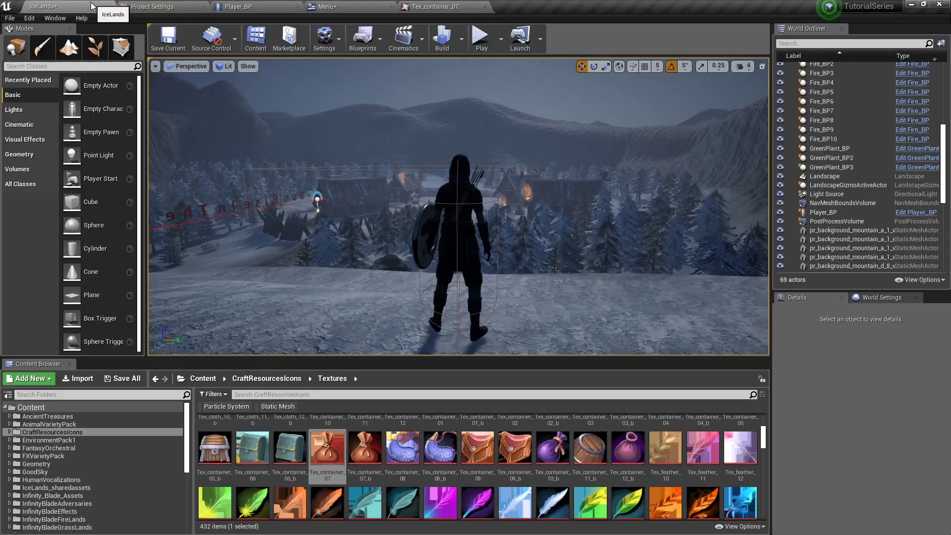
click(315, 453)
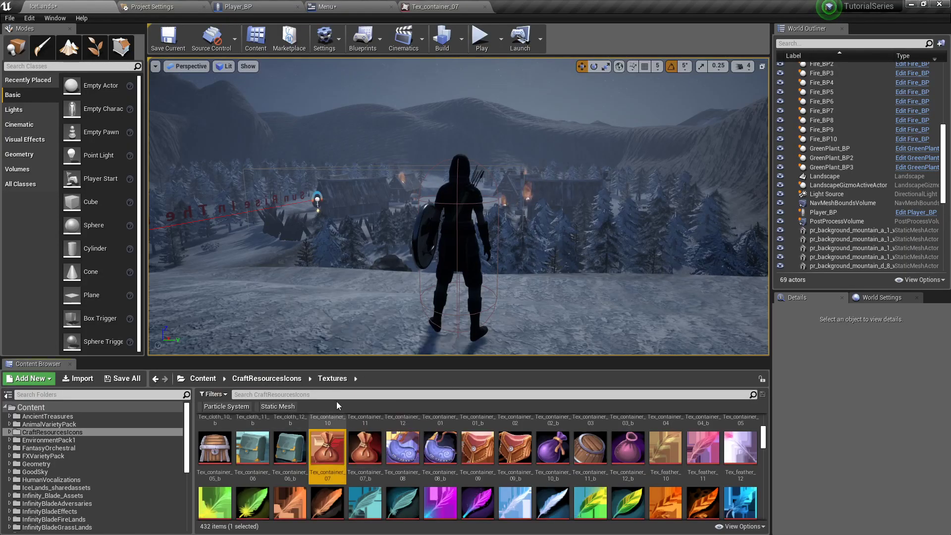
Assign Tex_container_07 to the button's Normal, Hovered and Pressed images, each drawn as Image
click(340, 6)
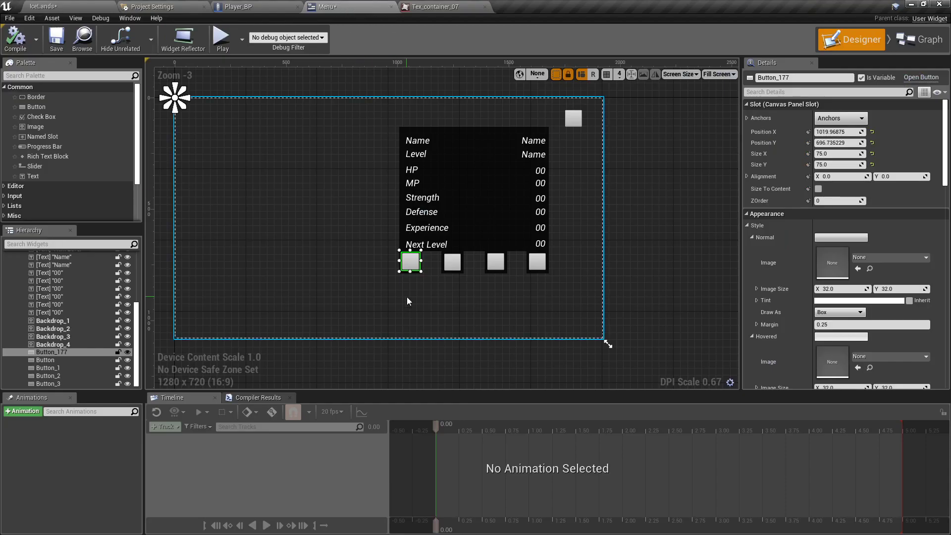
click(857, 268)
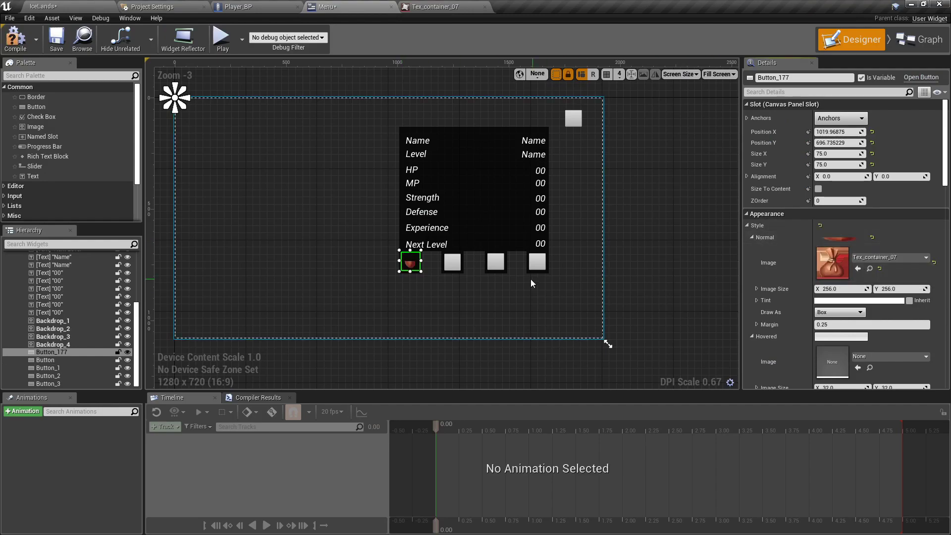
click(839, 312)
click(831, 338)
scroll(815, 257, down, 1)
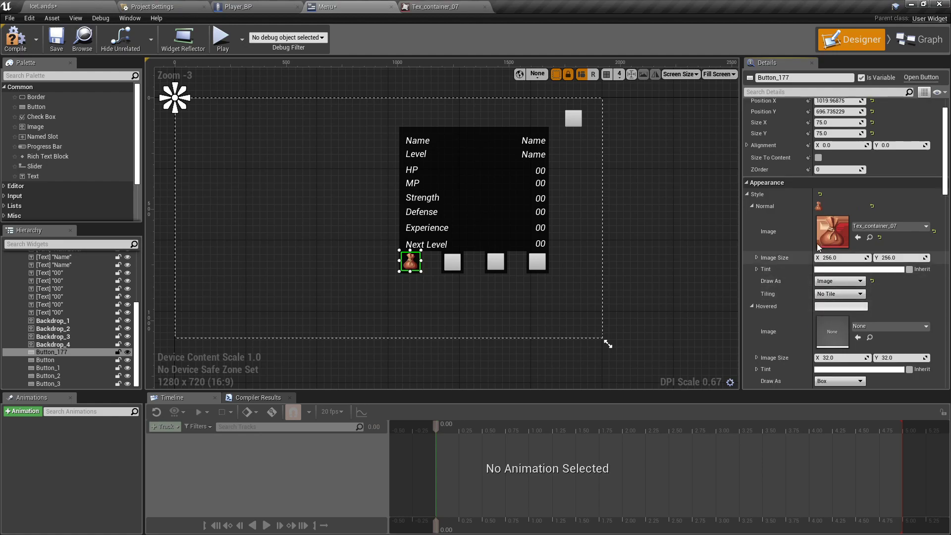
scroll(771, 233, down, 2)
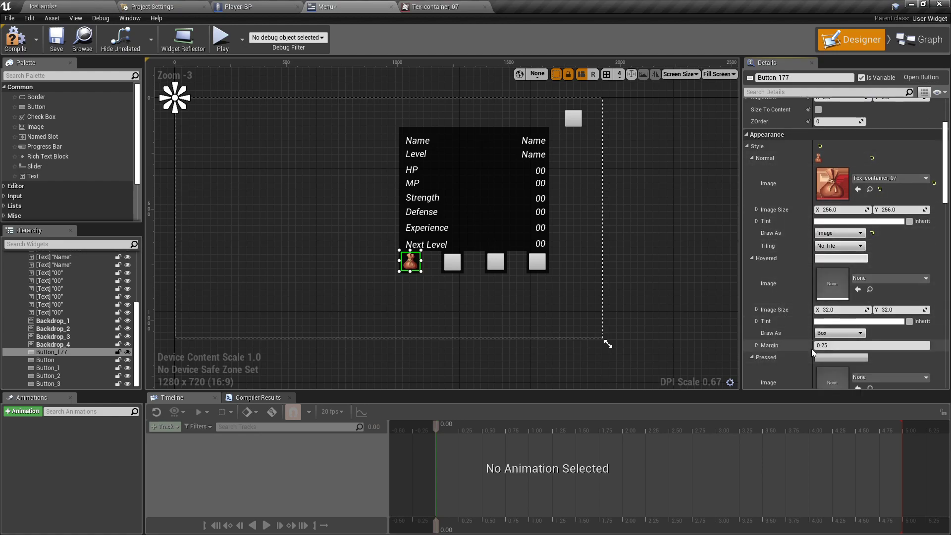
click(858, 289)
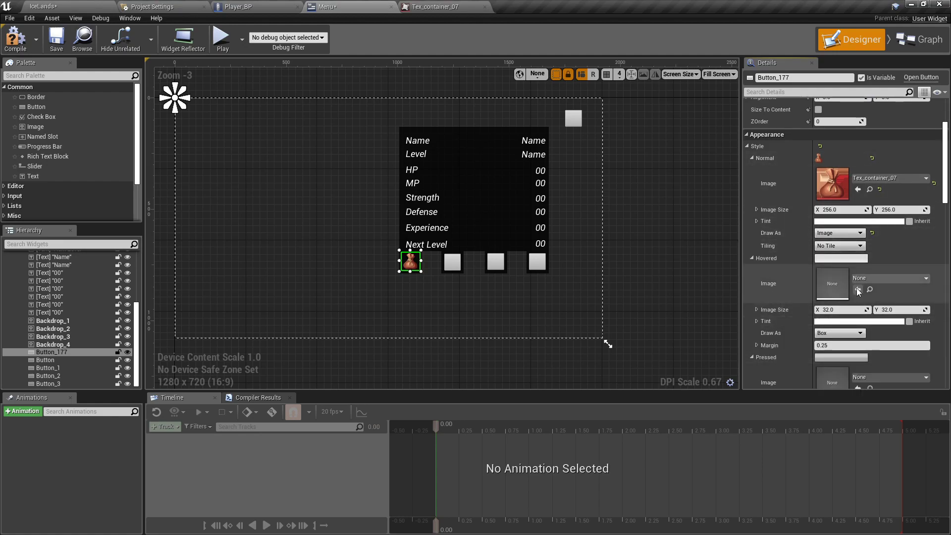
click(842, 333)
click(831, 359)
scroll(843, 337, down, 3)
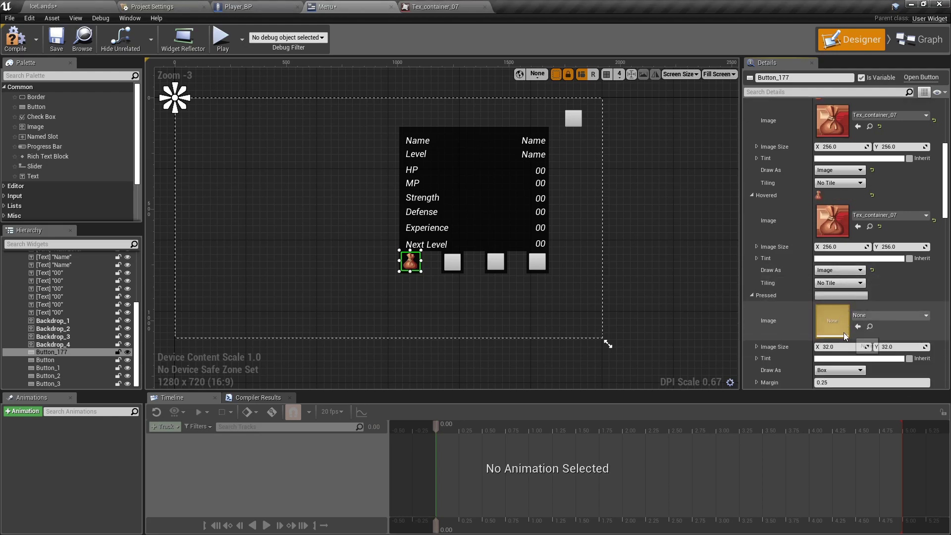
click(858, 310)
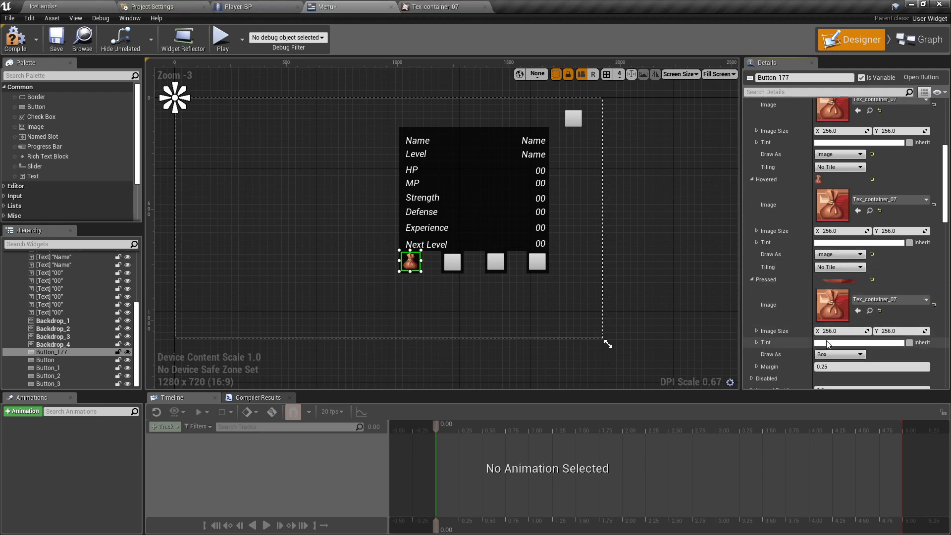
click(839, 355)
click(832, 380)
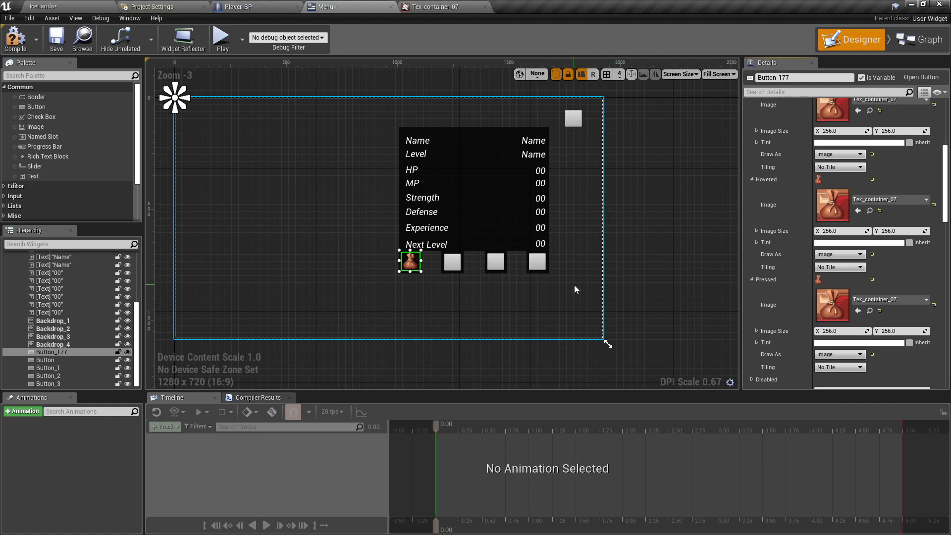
scroll(574, 290, up, 4)
Delete the second, third and fourth slot buttons
right_drag(479, 295, 563, 291)
scroll(557, 287, down, 4)
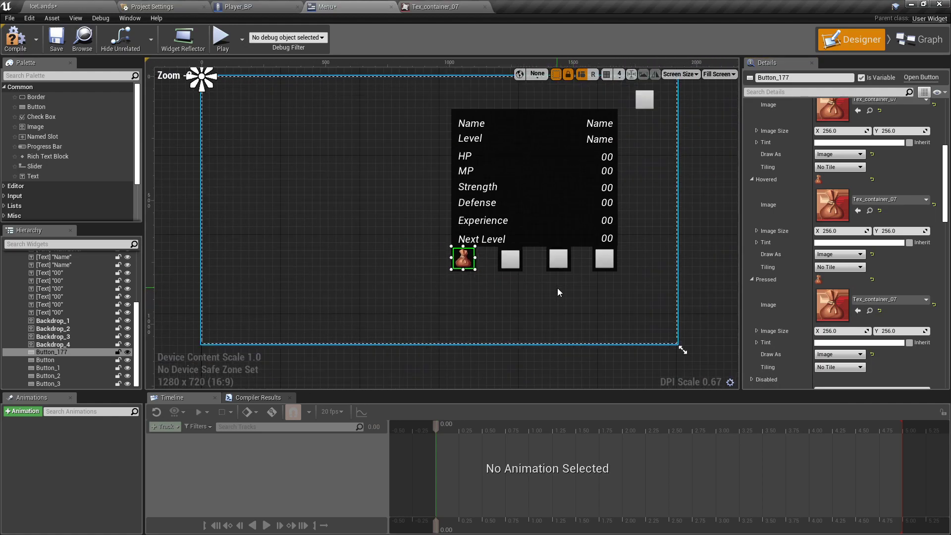
click(511, 265)
key(Delete)
click(564, 263)
key(Delete)
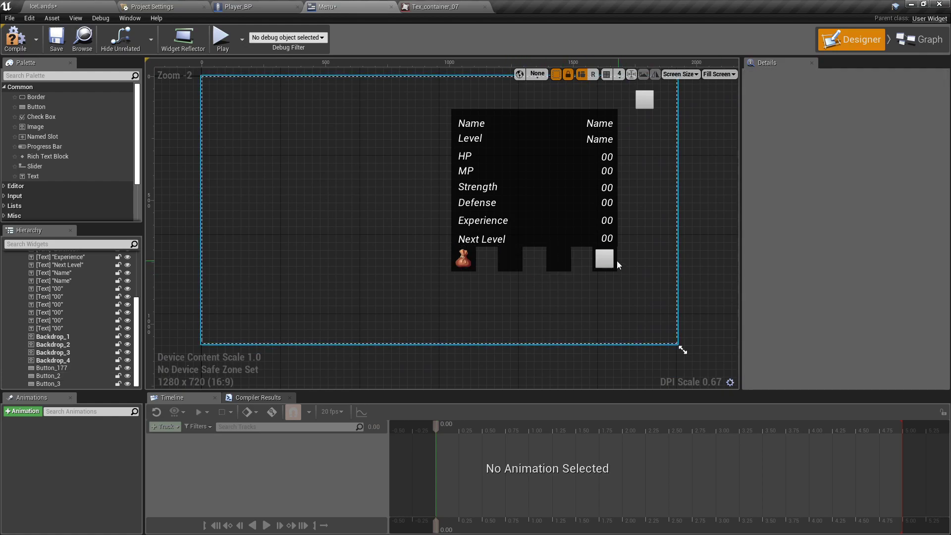
click(604, 259)
key(Delete)
Set the bag button's Hovered tint to mid grey 7F7F7F
click(462, 261)
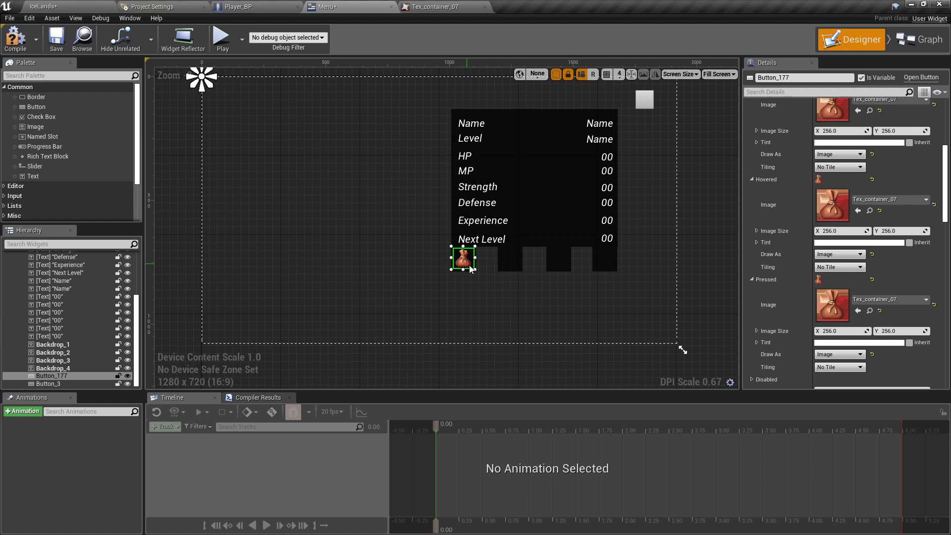
click(834, 243)
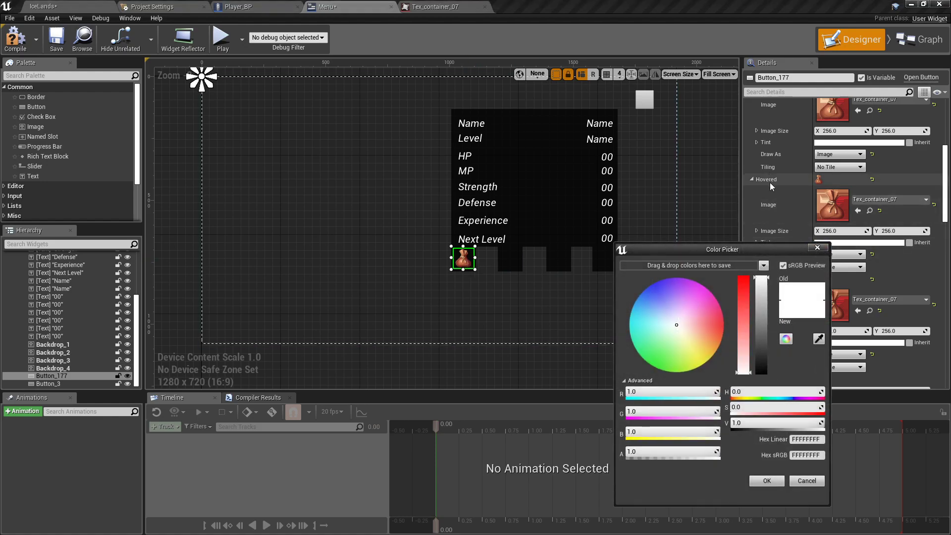
click(762, 353)
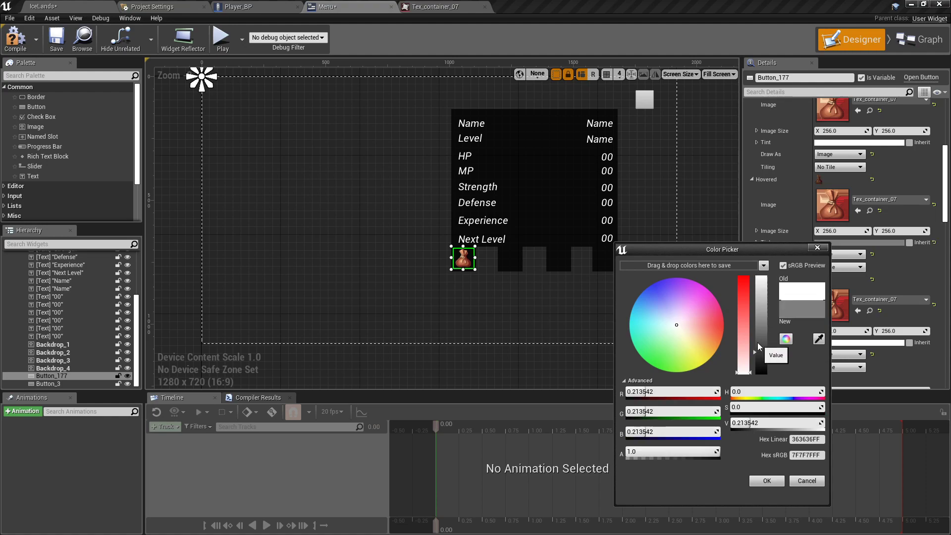
click(774, 482)
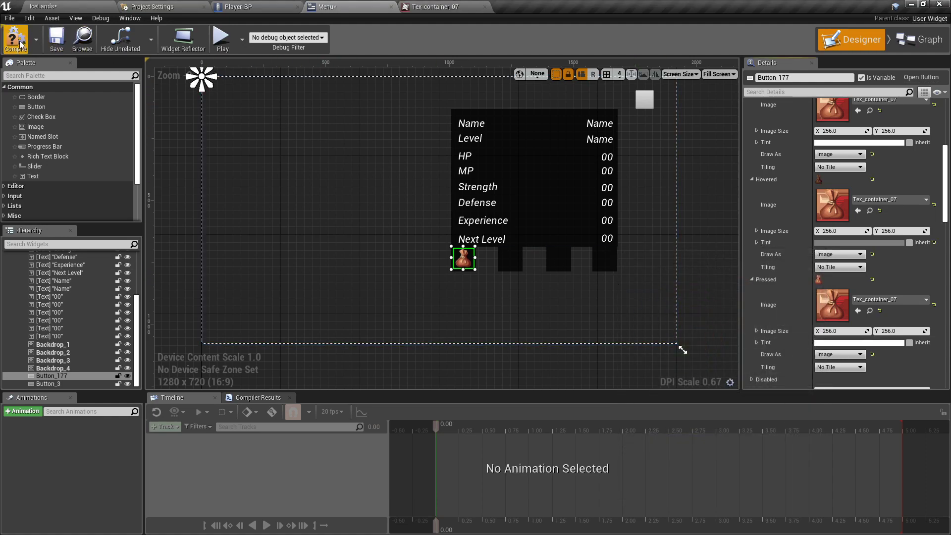
click(44, 6)
Play-test the game, open the stats menu with M to try the bag button, then stop
click(482, 37)
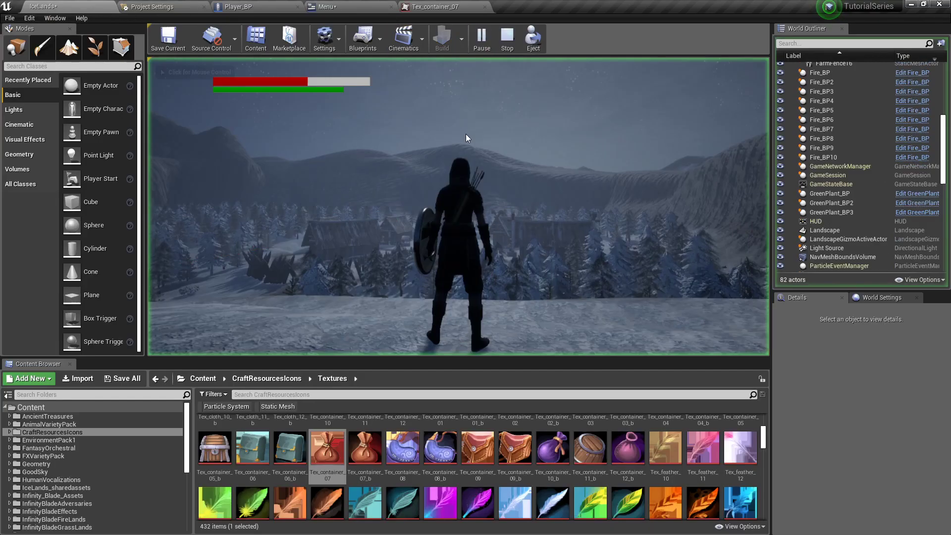
key(m)
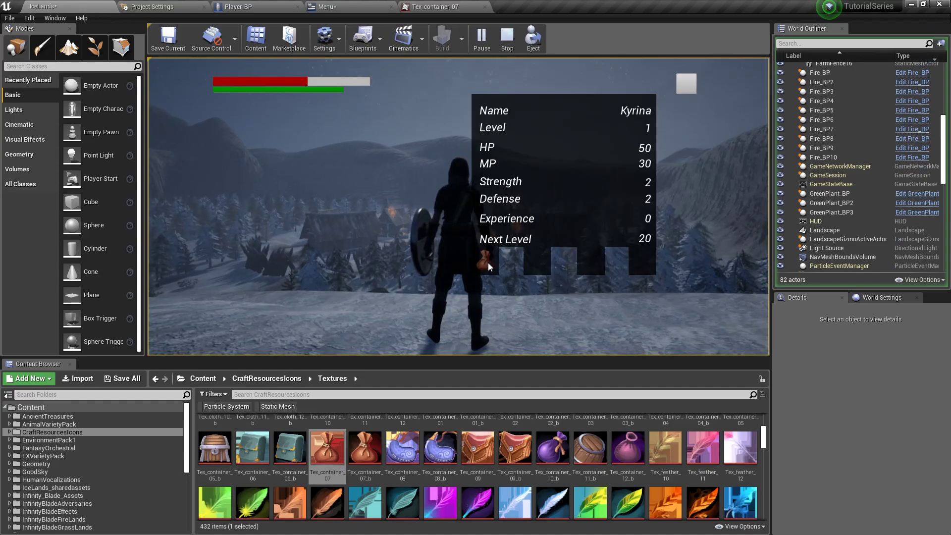
click(683, 90)
key(Escape)
click(341, 7)
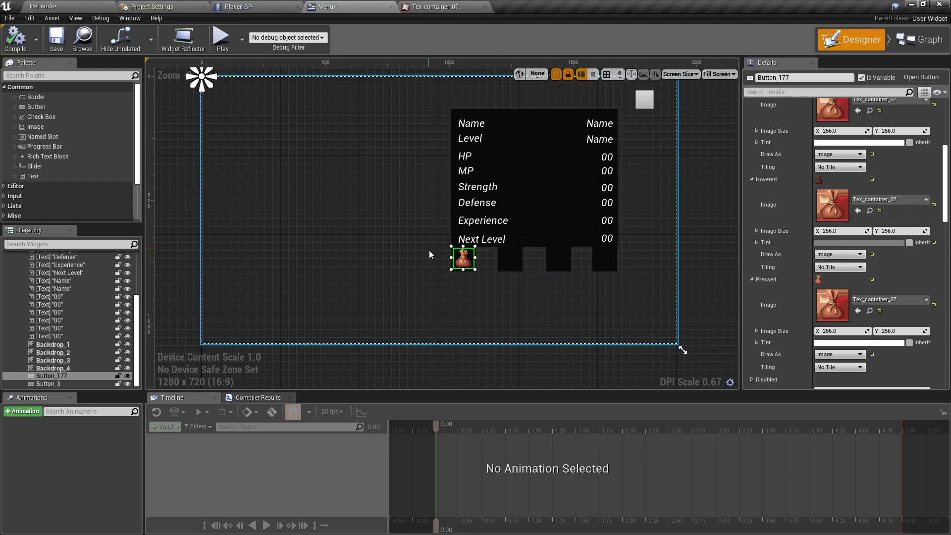
Duplicate the bag button three times, placing copies in the second, third and fourth bottom slots
right_click(465, 259)
click(510, 304)
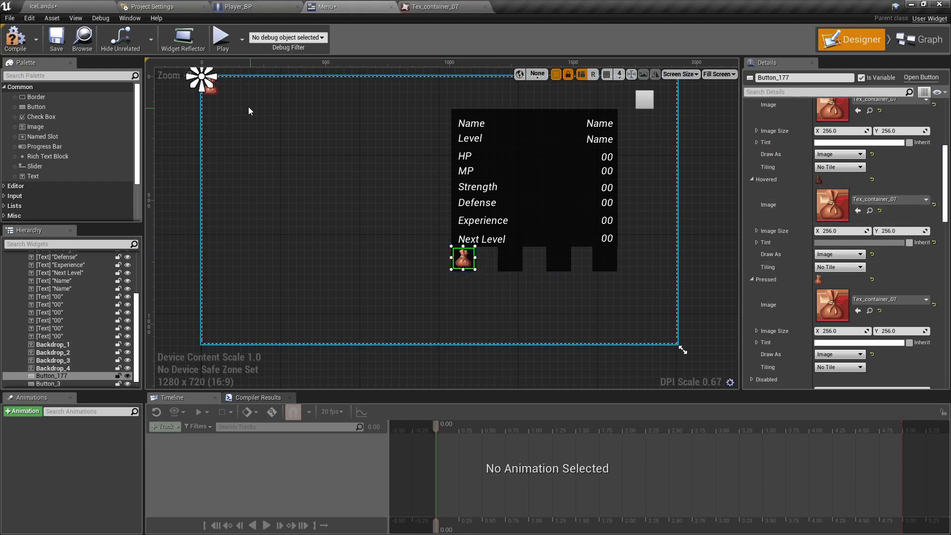
click(216, 95)
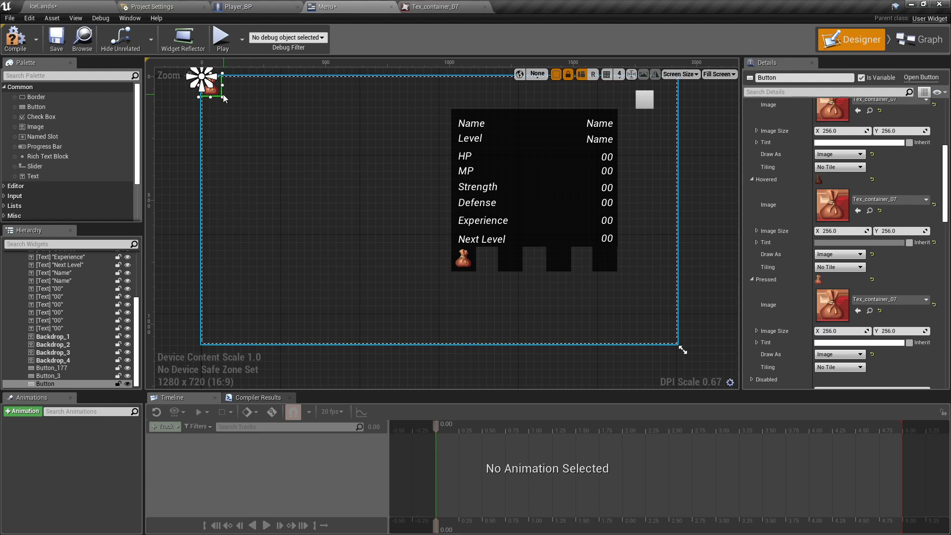
drag(223, 97, 497, 235)
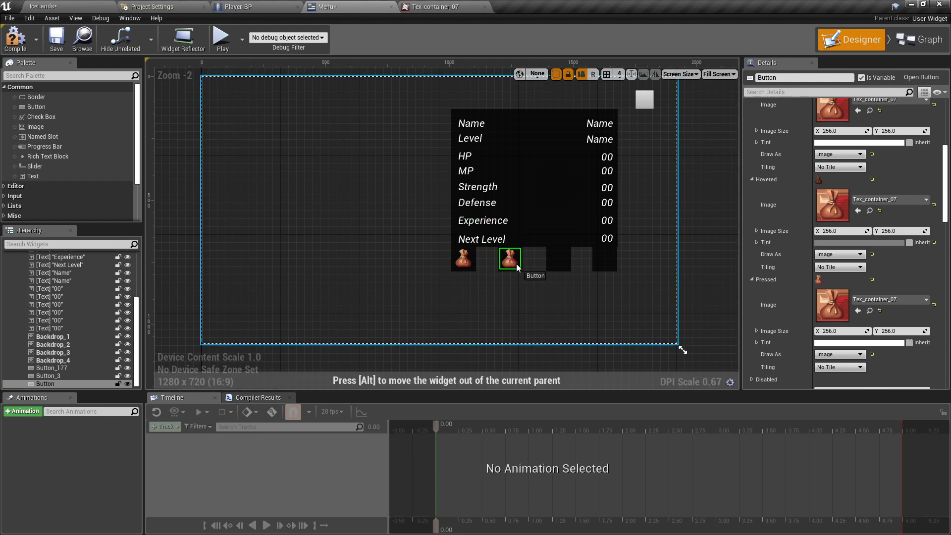
right_click(516, 263)
click(560, 305)
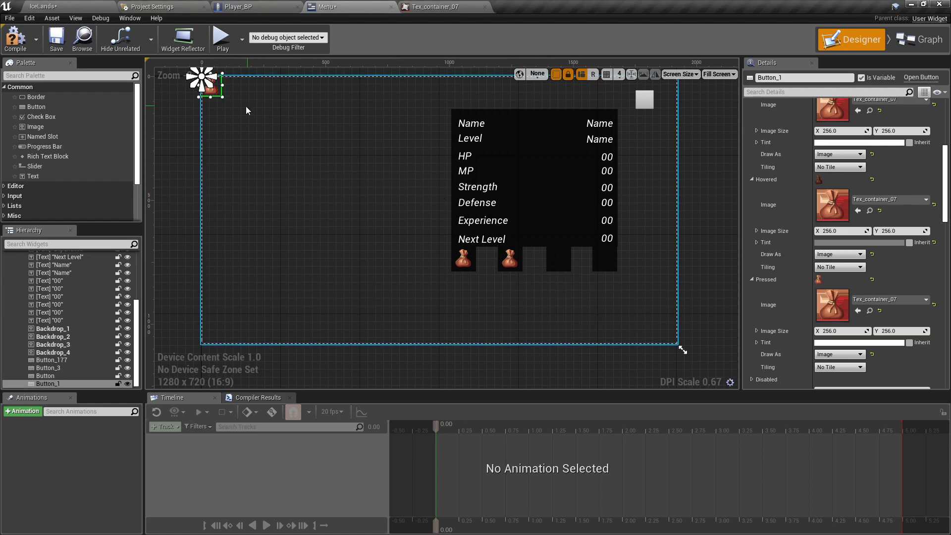
drag(222, 98, 277, 114)
drag(530, 248, 564, 264)
right_click(564, 263)
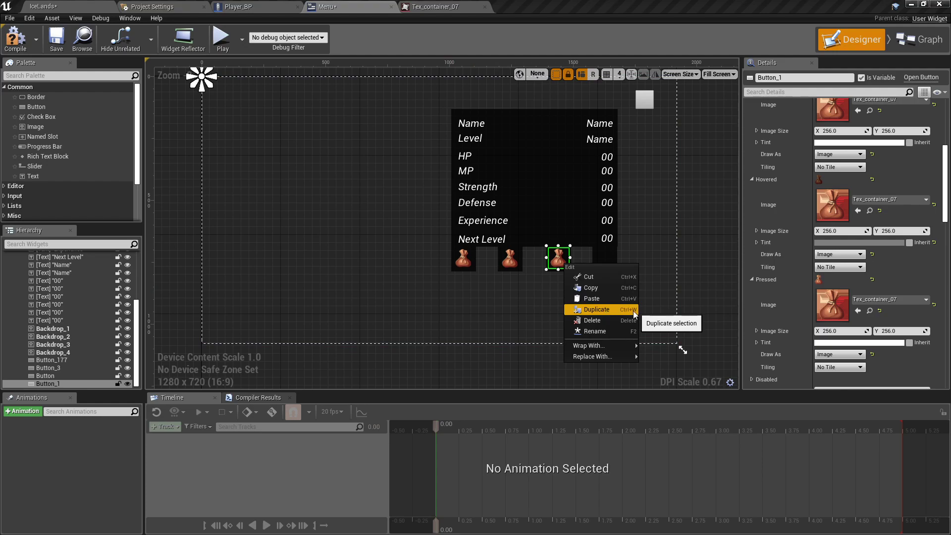
click(597, 310)
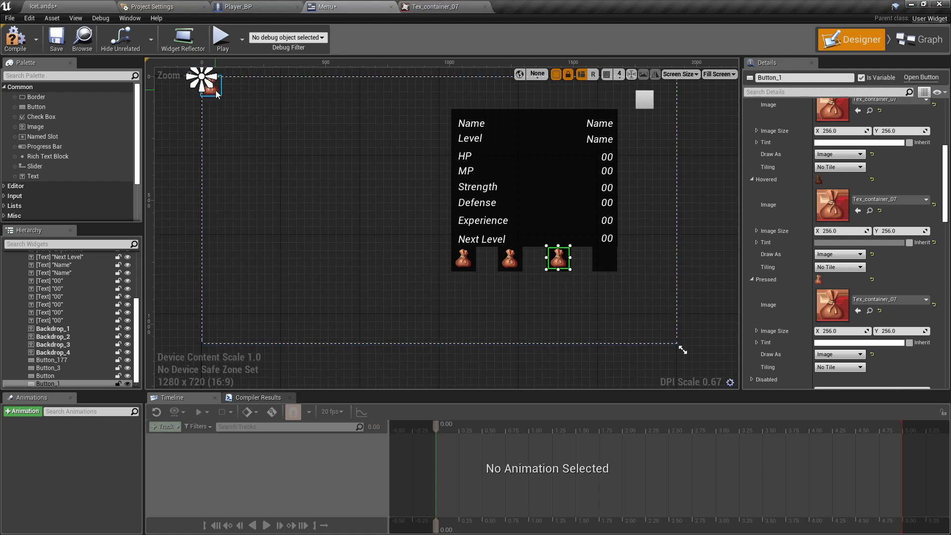
drag(217, 94, 301, 119)
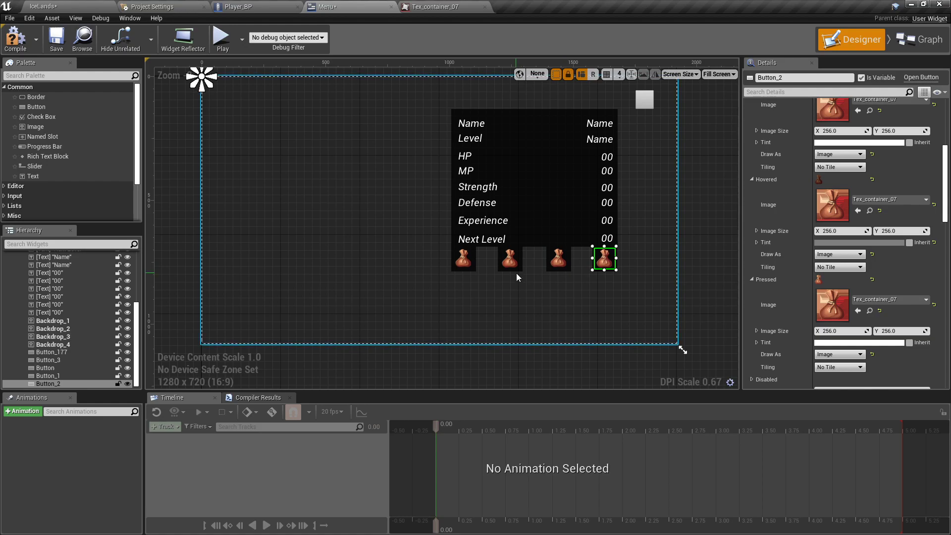
click(511, 261)
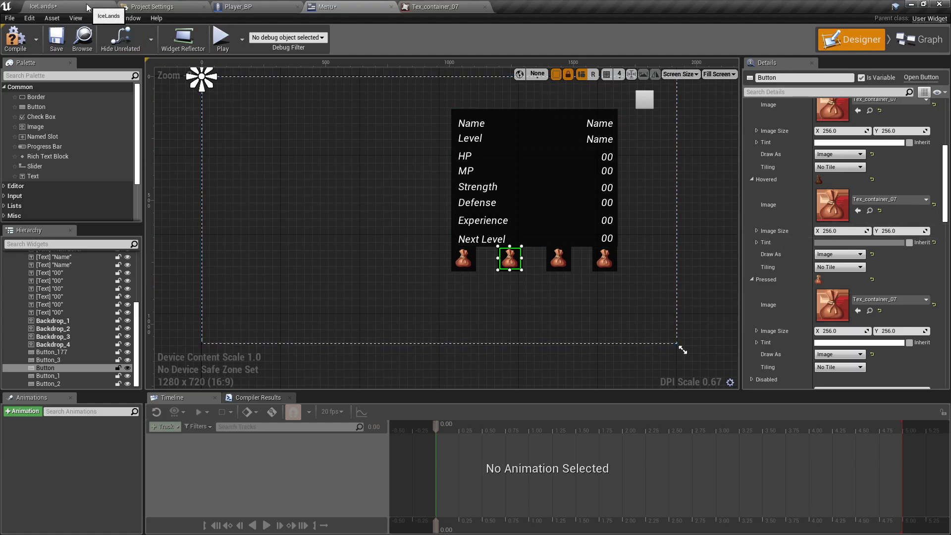
Pick Tex_reagent_11 in the Content Browser and apply it to the button's Normal, Hovered and Pressed images
click(60, 6)
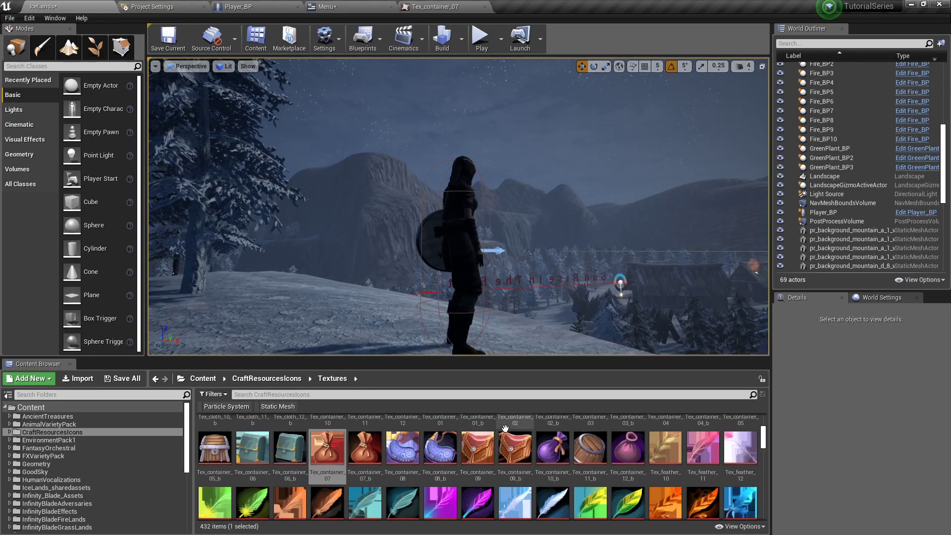
scroll(545, 449, down, 1)
scroll(545, 449, down, 10)
scroll(545, 449, down, 8)
scroll(544, 449, down, 3)
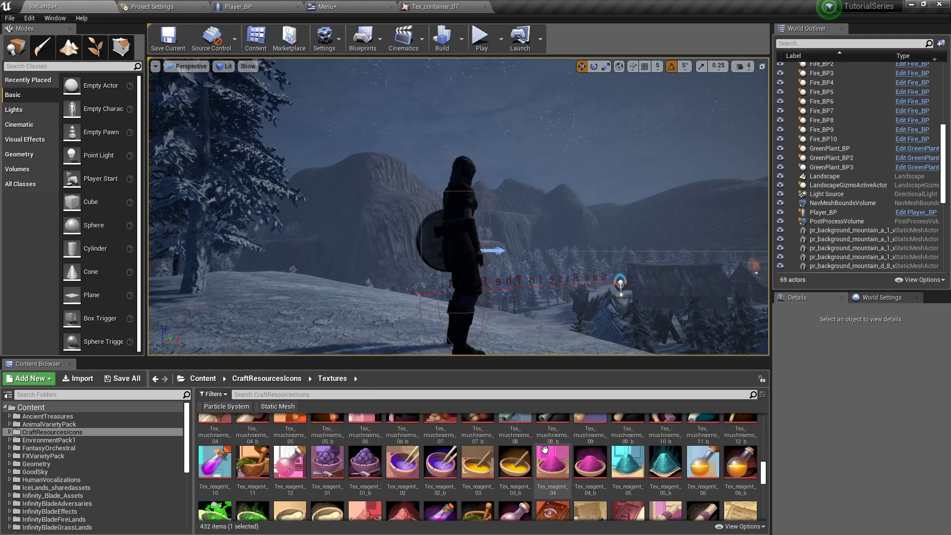
click(253, 463)
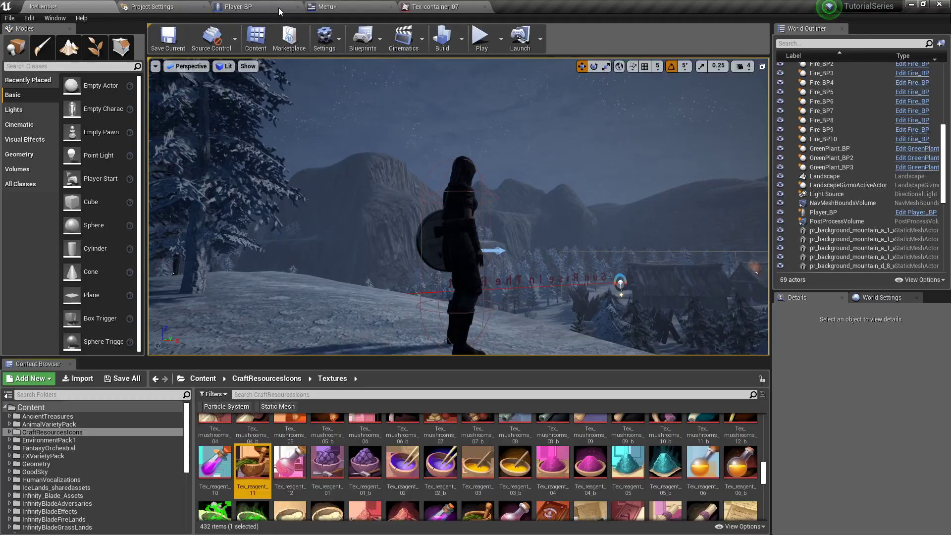
click(352, 9)
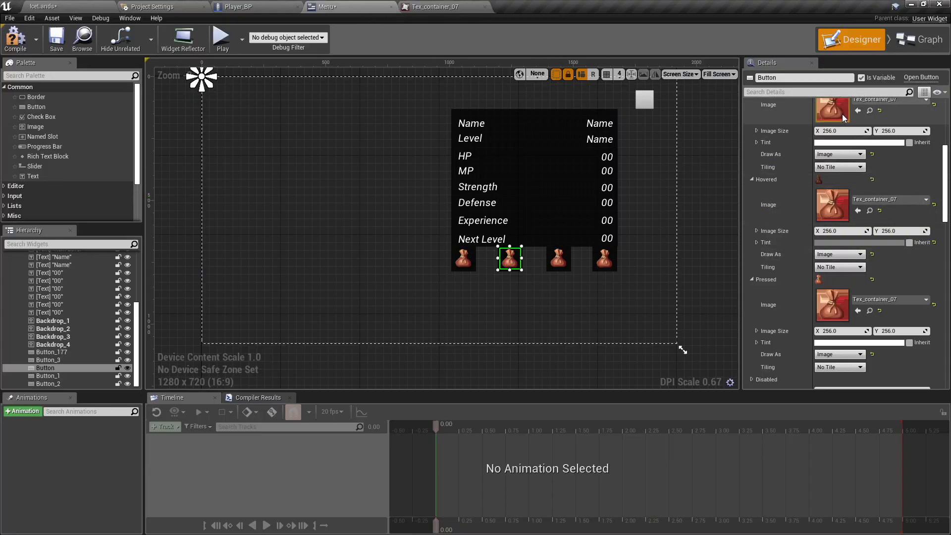
click(858, 110)
click(858, 210)
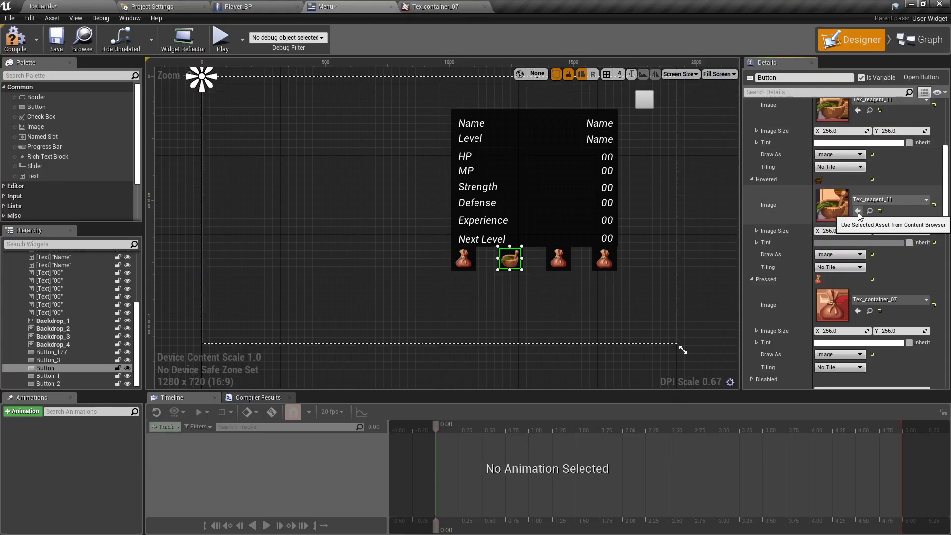
click(858, 311)
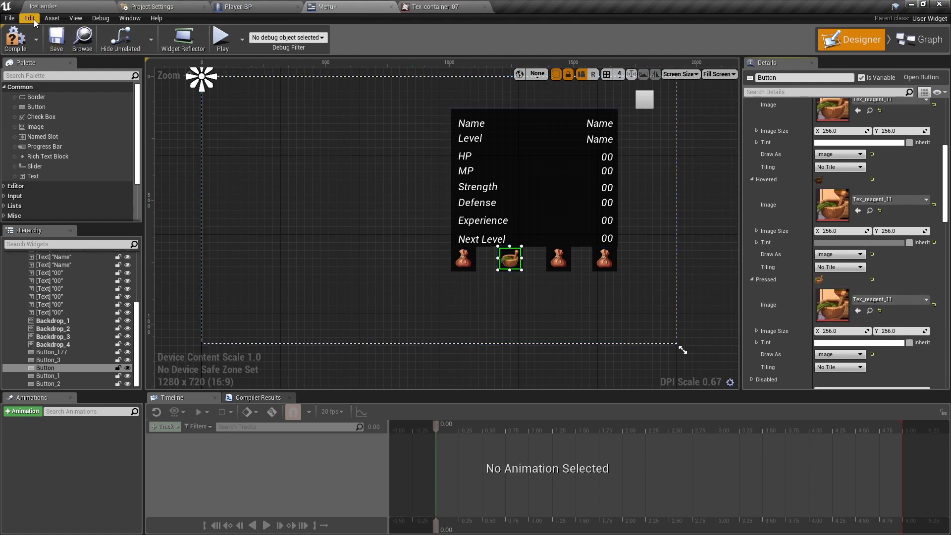
Play-test from IceLands, toggling the stats menu with I to check the mortar icon, then stop
click(63, 5)
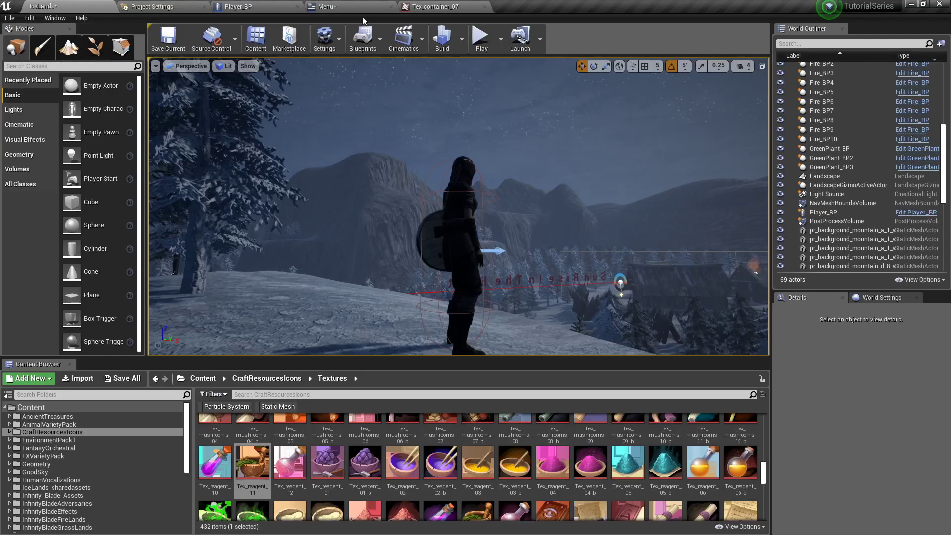
click(480, 37)
key(i)
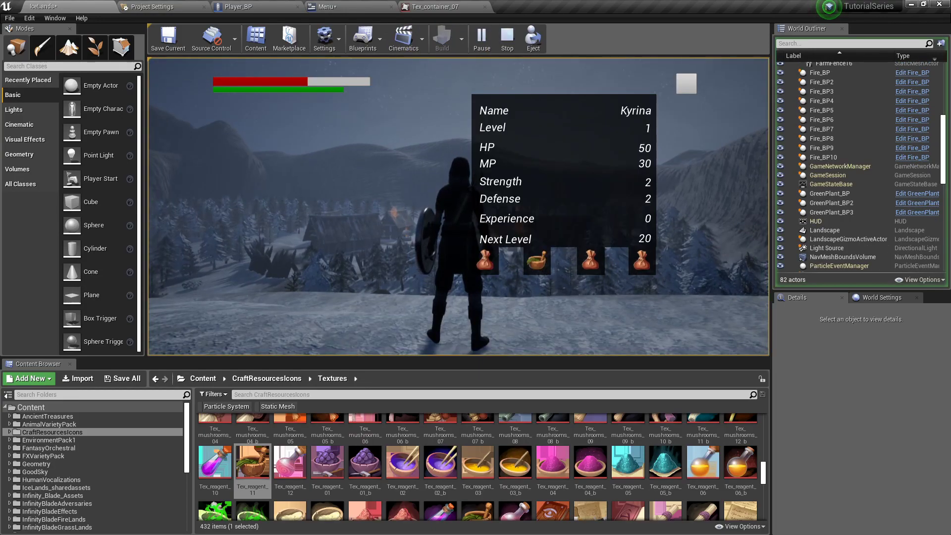
key(i)
key(Escape)
click(340, 10)
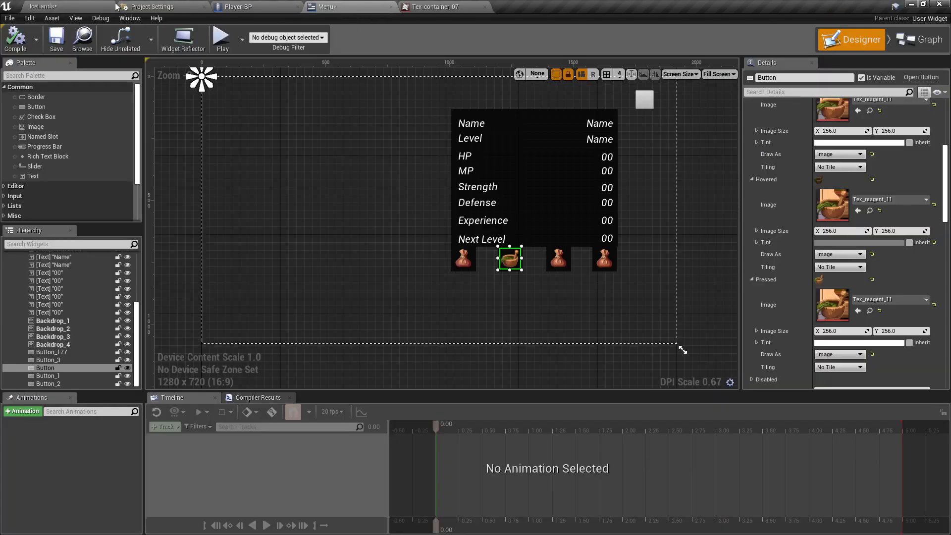
click(67, 6)
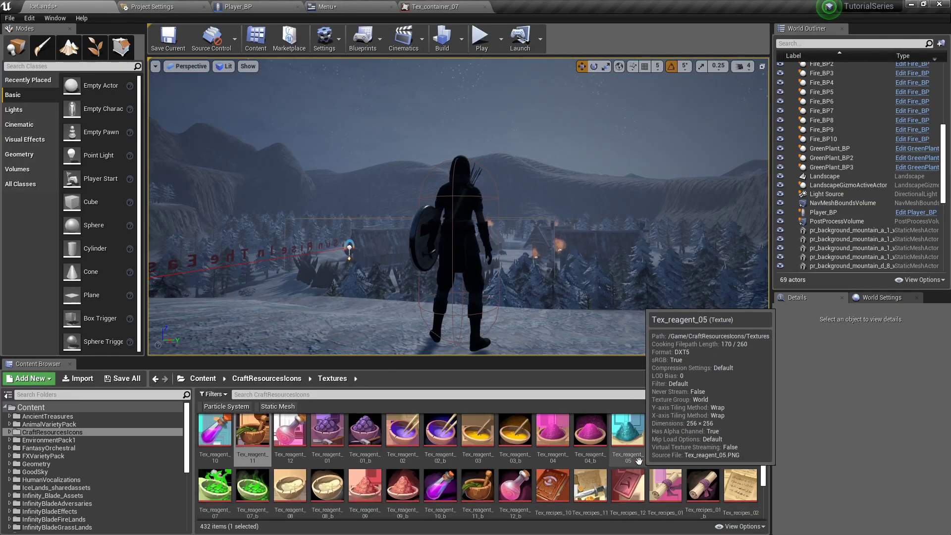
Apply the Tex_container_06 chest icon to the third button's Normal, Hovered and Pressed images
scroll(566, 458, down, 1)
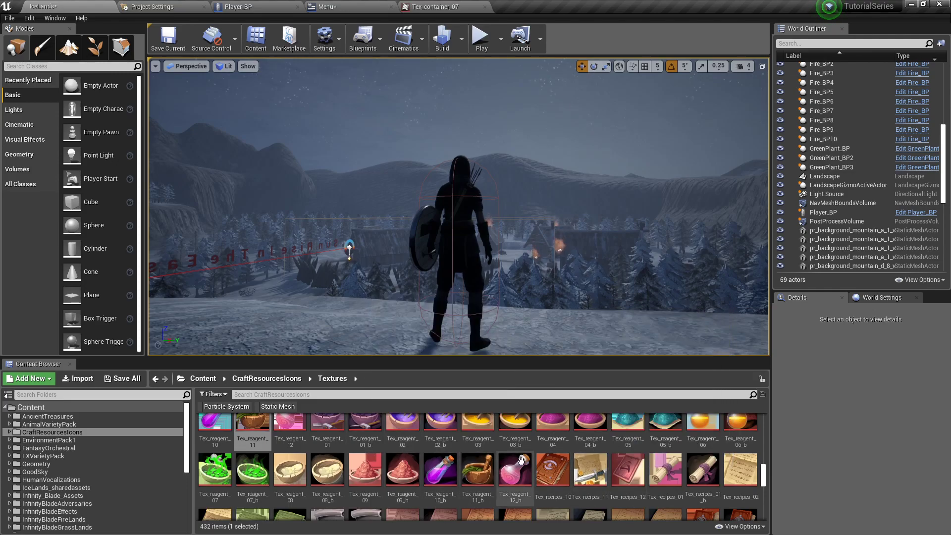
scroll(528, 467, down, 1)
scroll(545, 465, down, 3)
scroll(556, 464, down, 6)
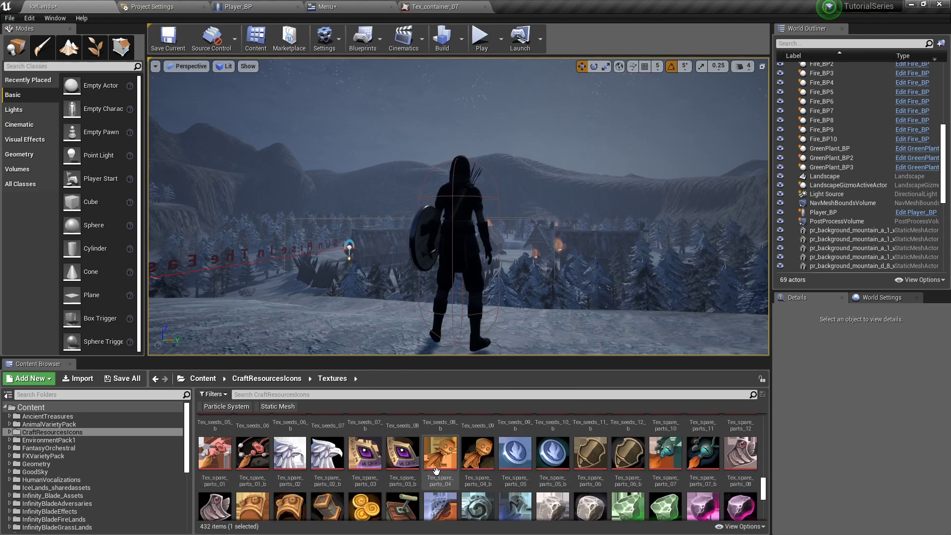
scroll(436, 471, up, 3)
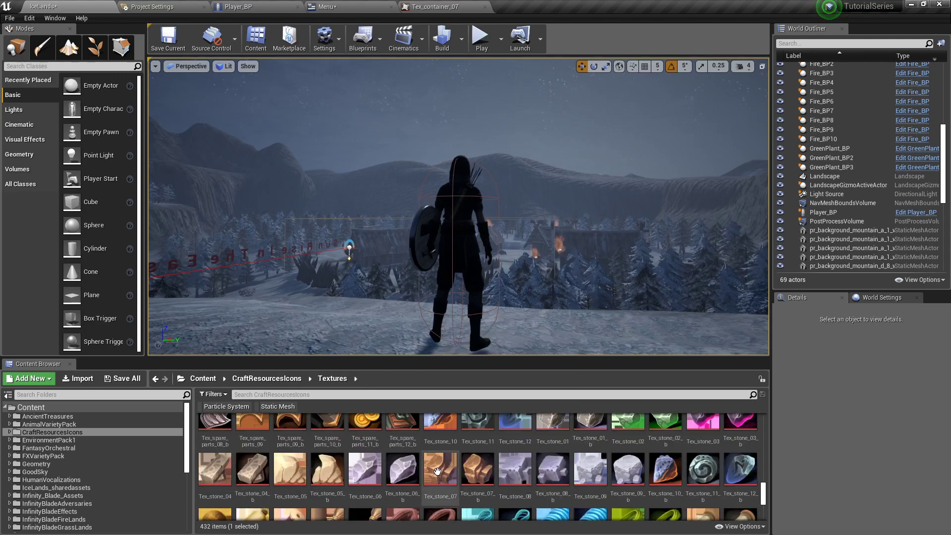
scroll(444, 471, up, 8)
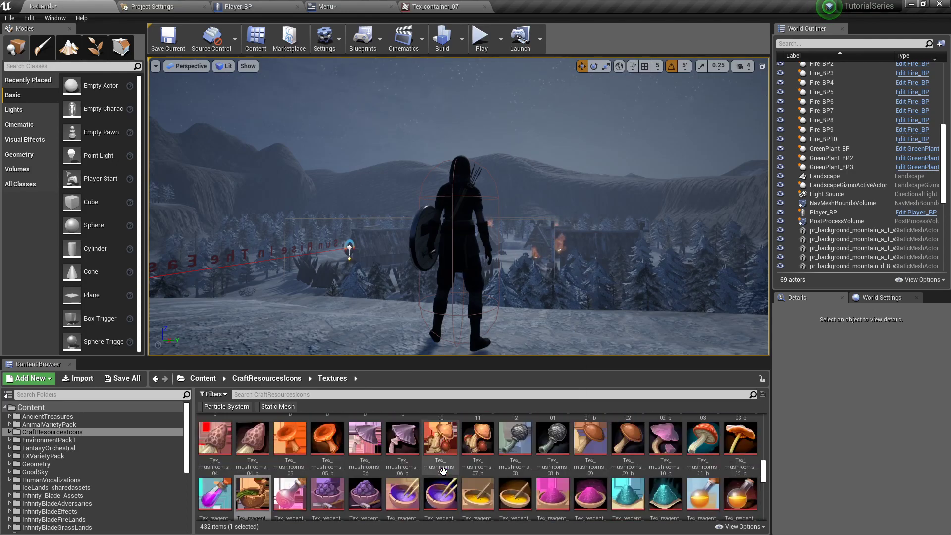
scroll(443, 471, up, 10)
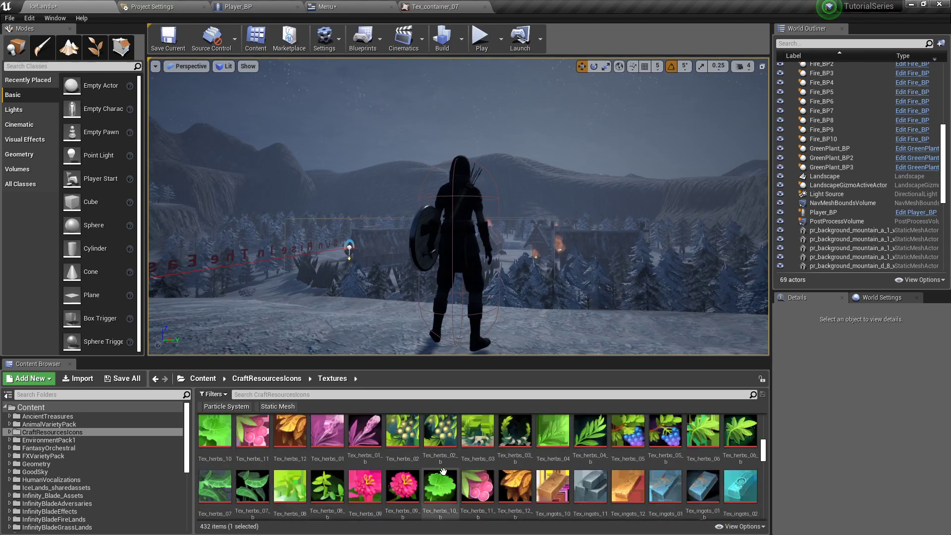
scroll(444, 471, up, 6)
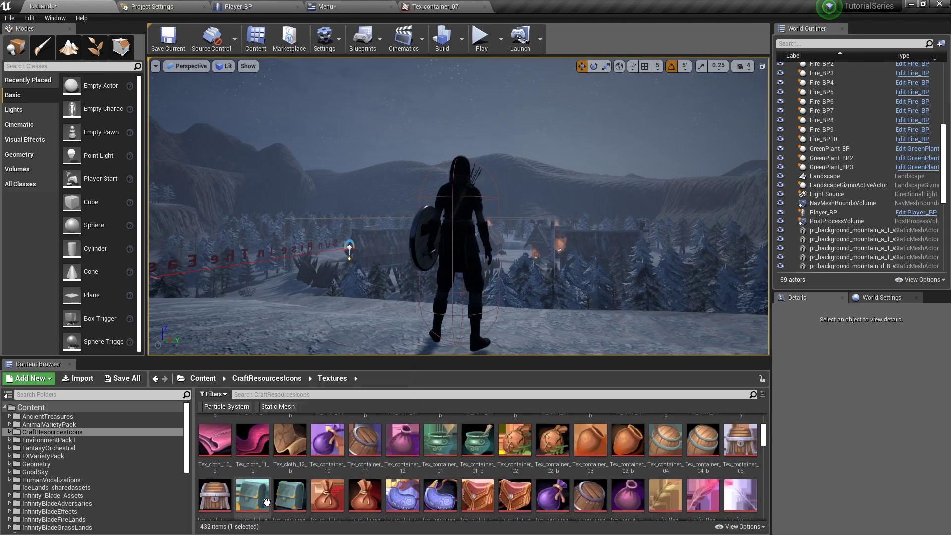
click(372, 10)
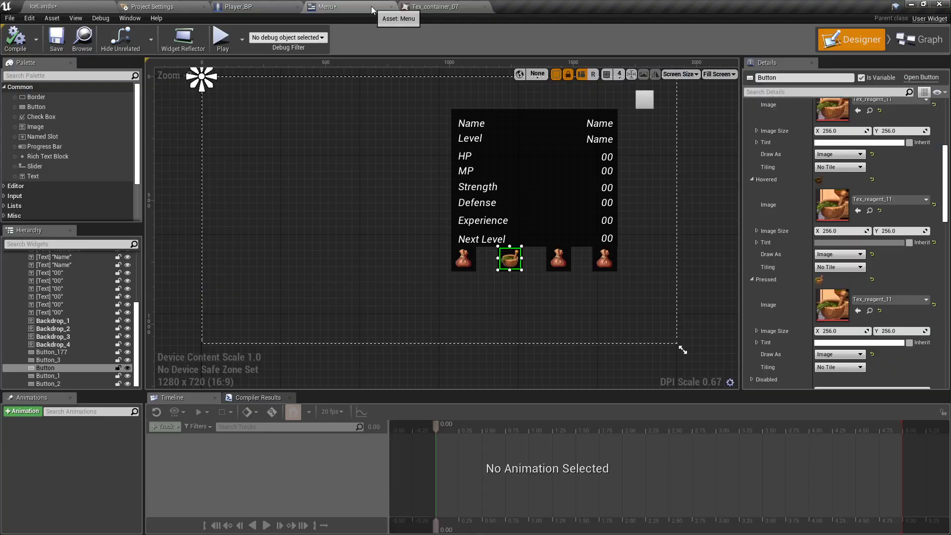
click(566, 262)
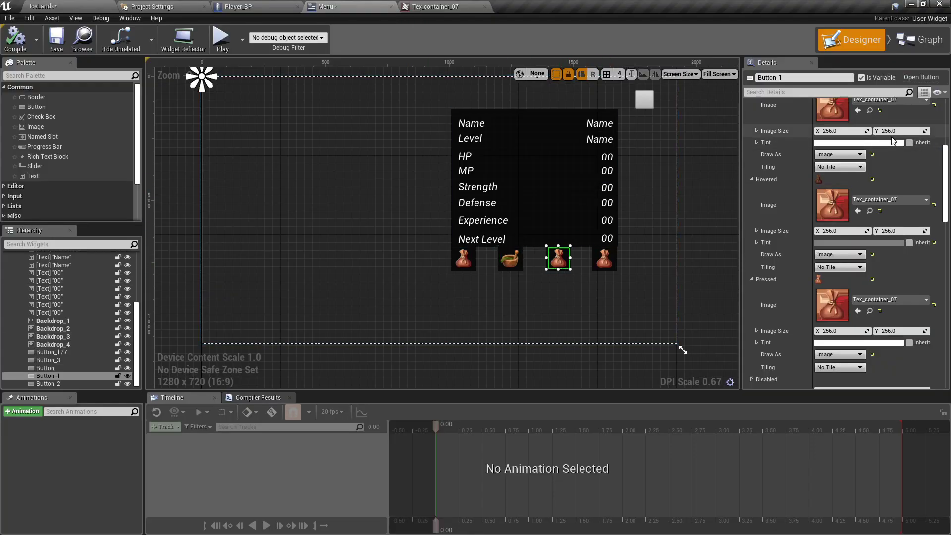
click(858, 110)
click(858, 210)
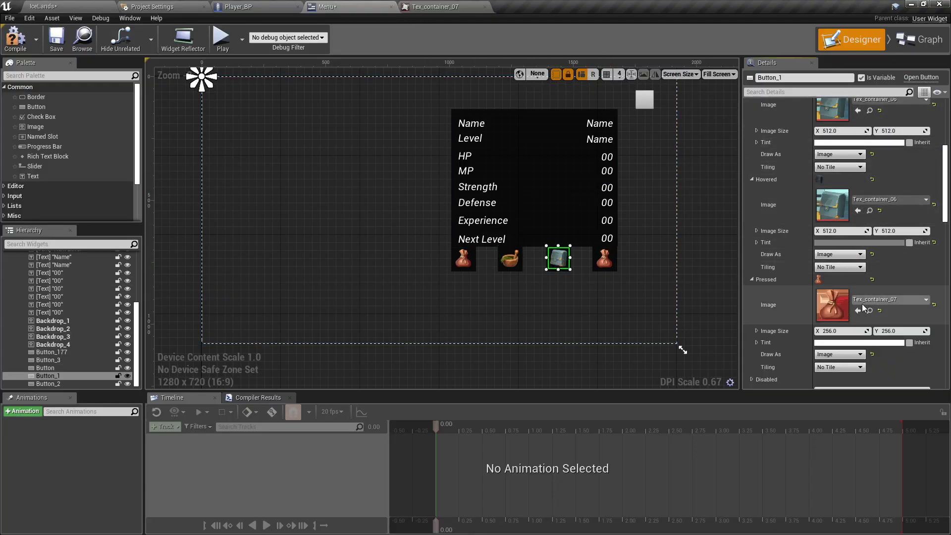
click(858, 310)
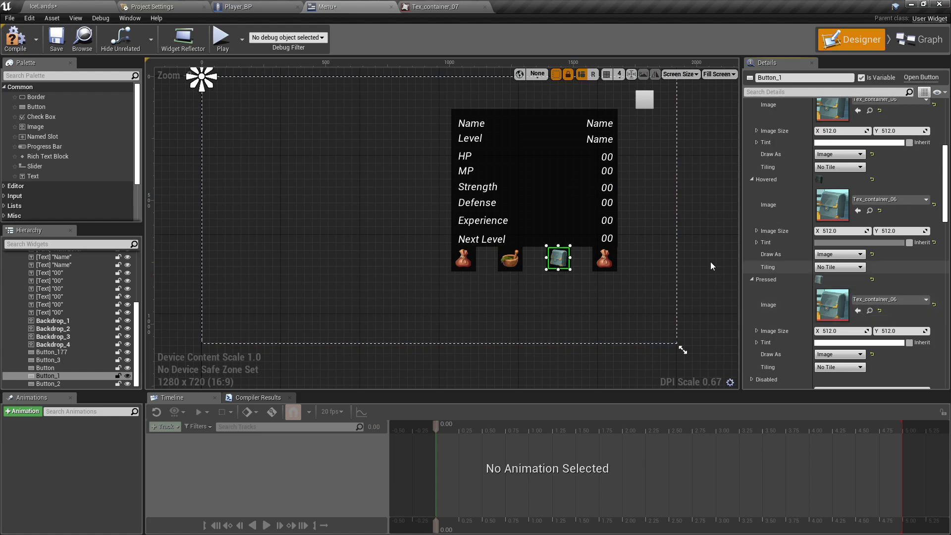
Save All, saving both the Menu widget and the IceLands level
click(46, 5)
click(123, 378)
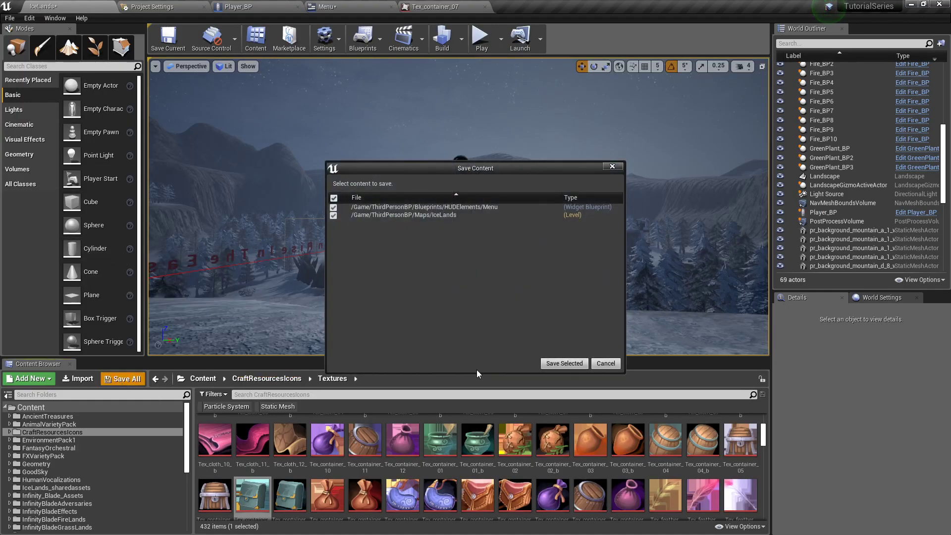
click(560, 364)
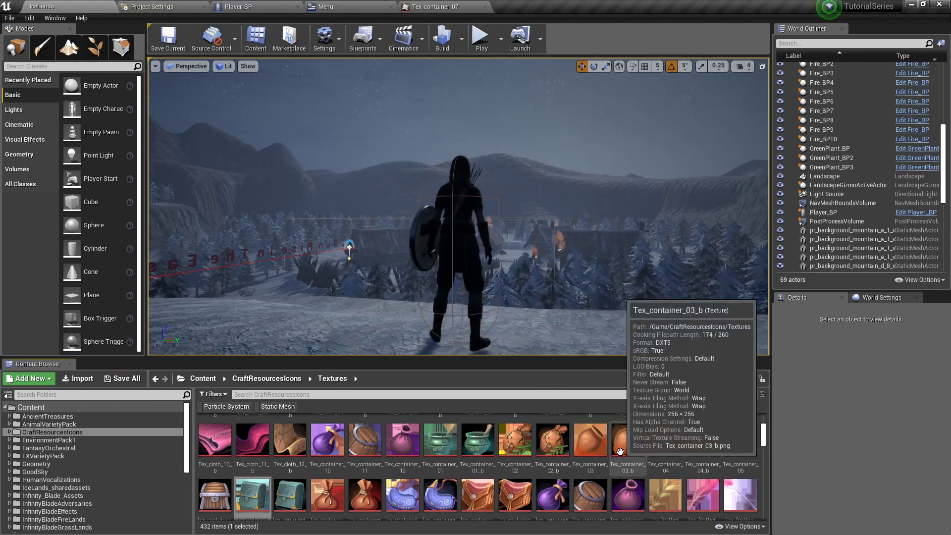
Pick Tex_recipes_09 and assign it to Button_2's Normal, Hovered and Pressed images
scroll(620, 452, down, 2)
scroll(620, 452, down, 15)
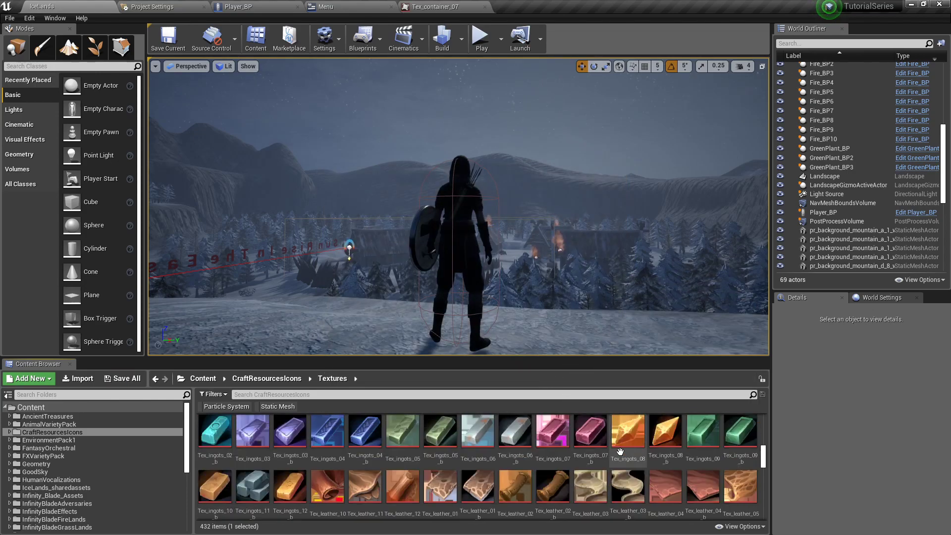
scroll(620, 452, down, 10)
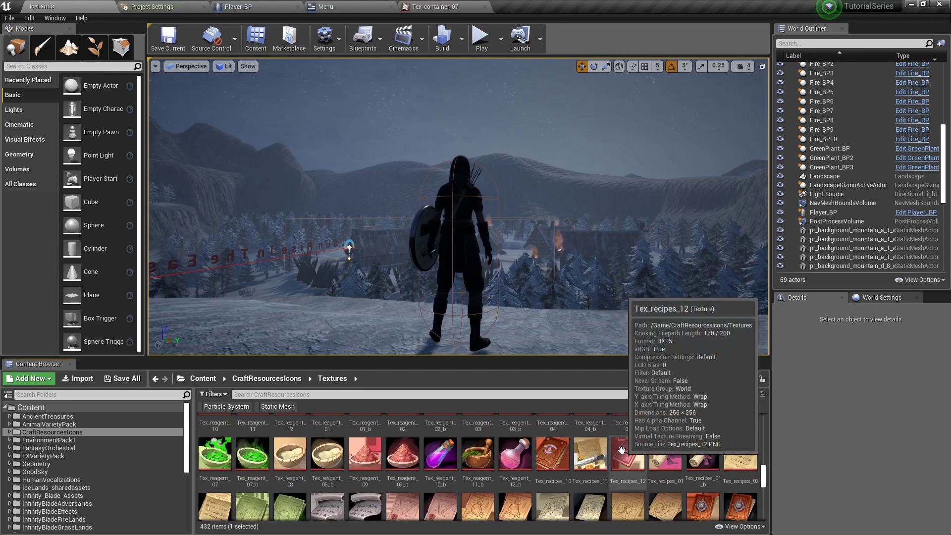
scroll(621, 450, down, 2)
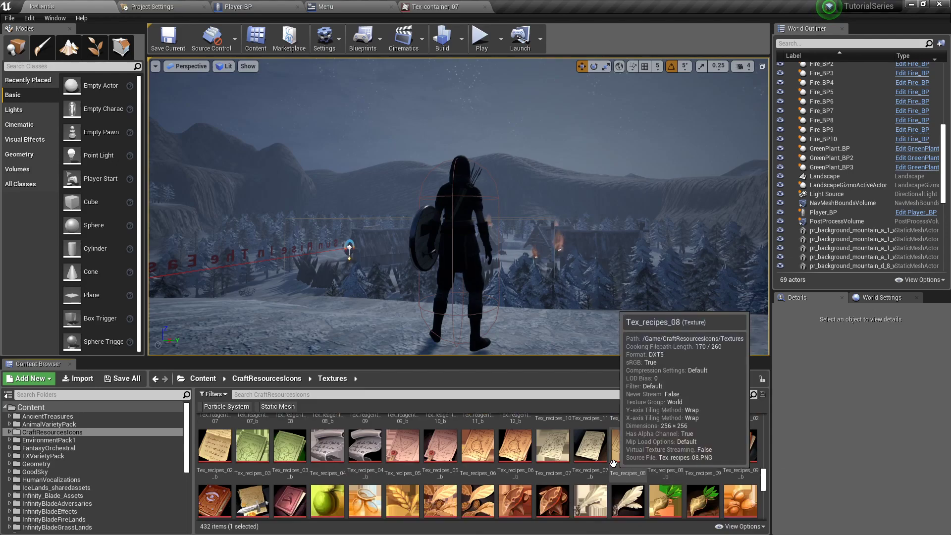
click(703, 446)
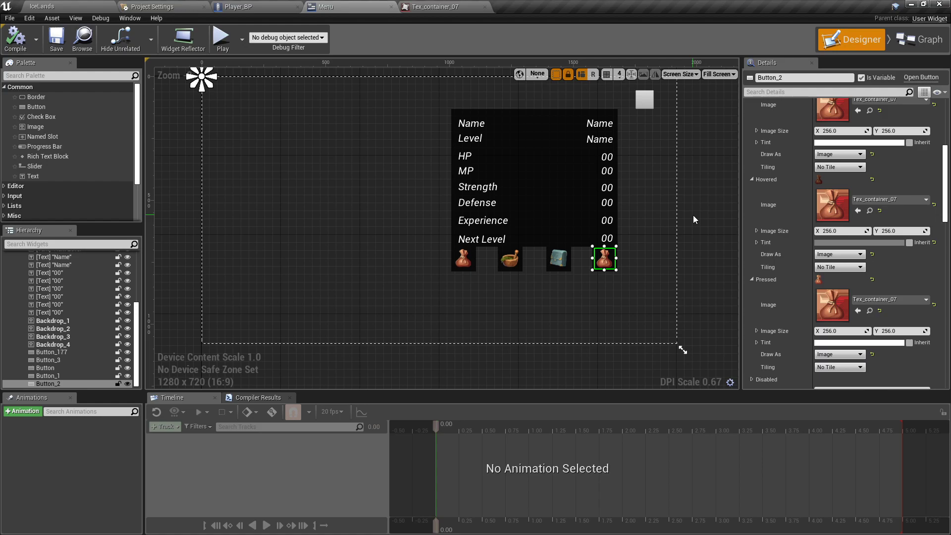
scroll(693, 215, down, 3)
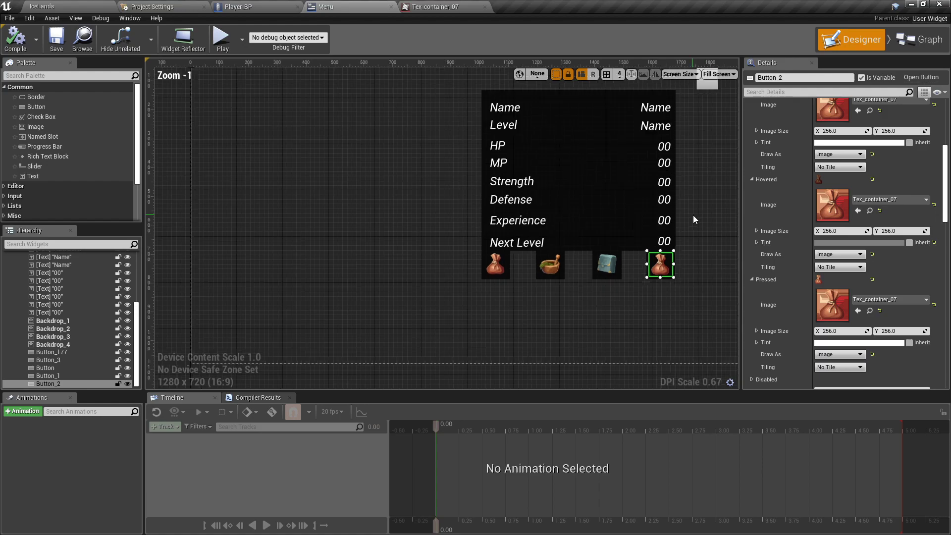
click(858, 110)
click(859, 211)
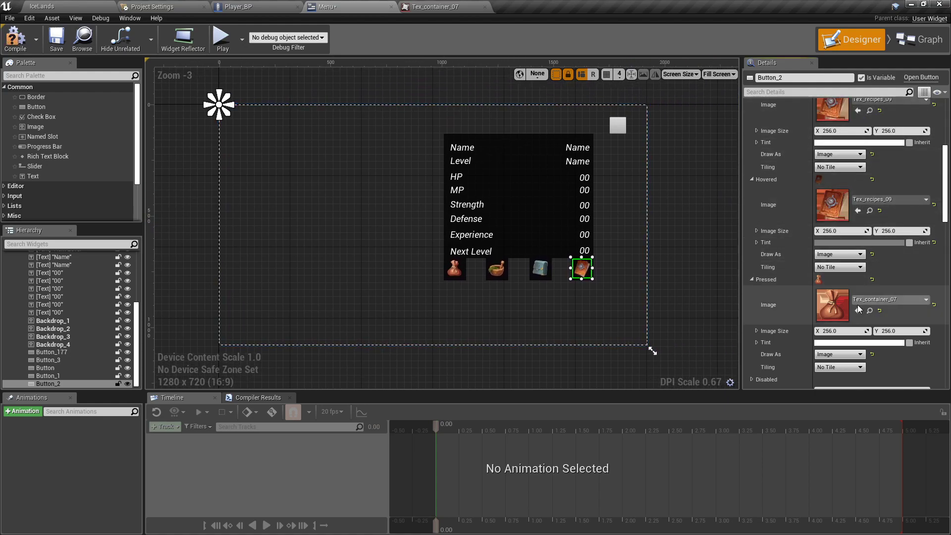
click(858, 311)
Set the bag button's slot Position X to 1019
scroll(488, 283, up, 3)
scroll(482, 278, up, 7)
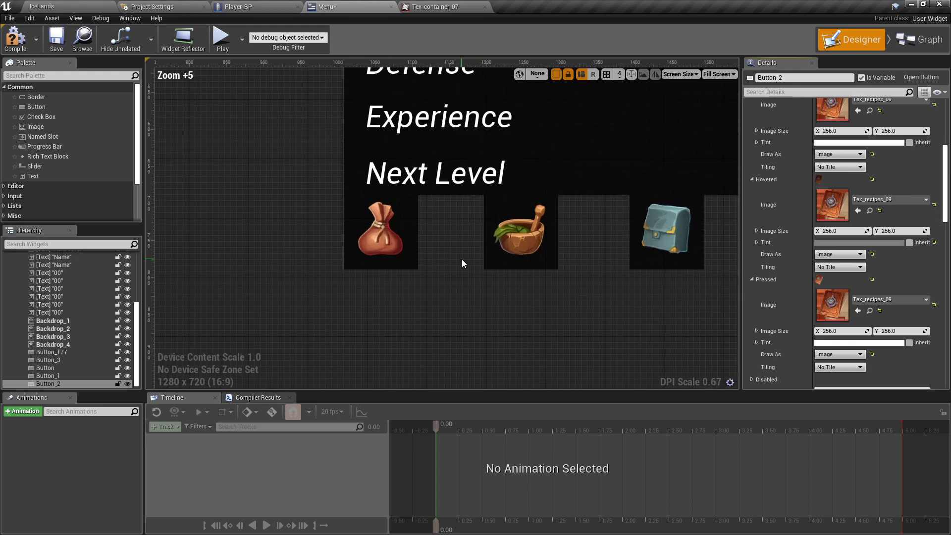
click(421, 249)
scroll(506, 237, down, 6)
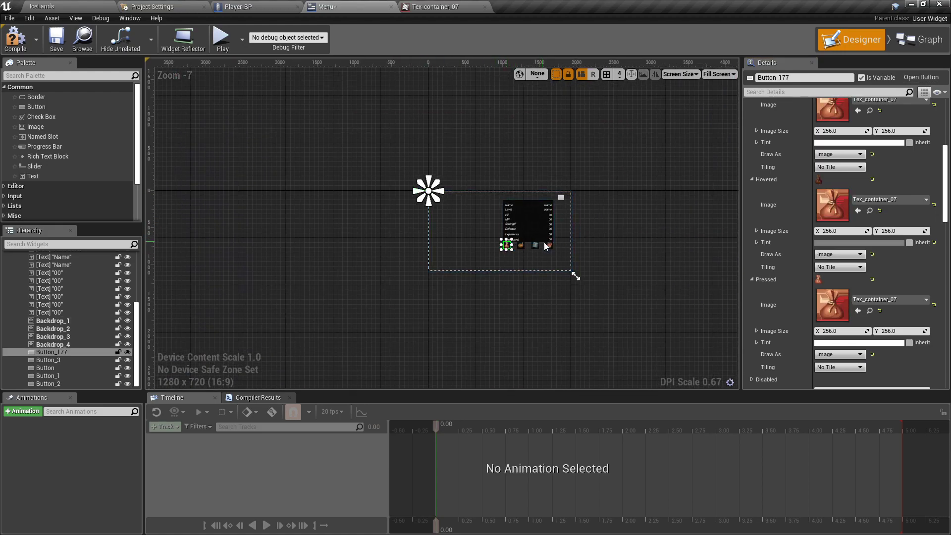
scroll(792, 199, up, 5)
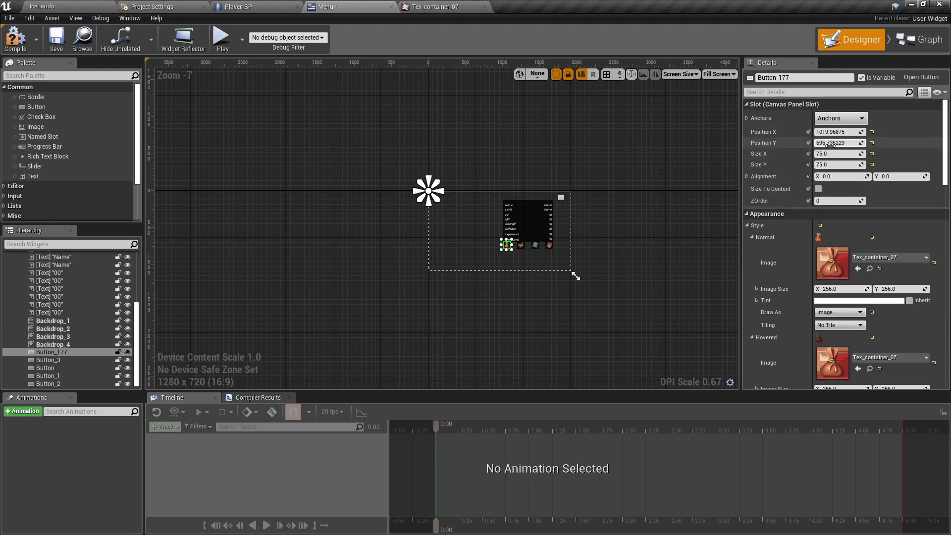
scroll(555, 245, up, 11)
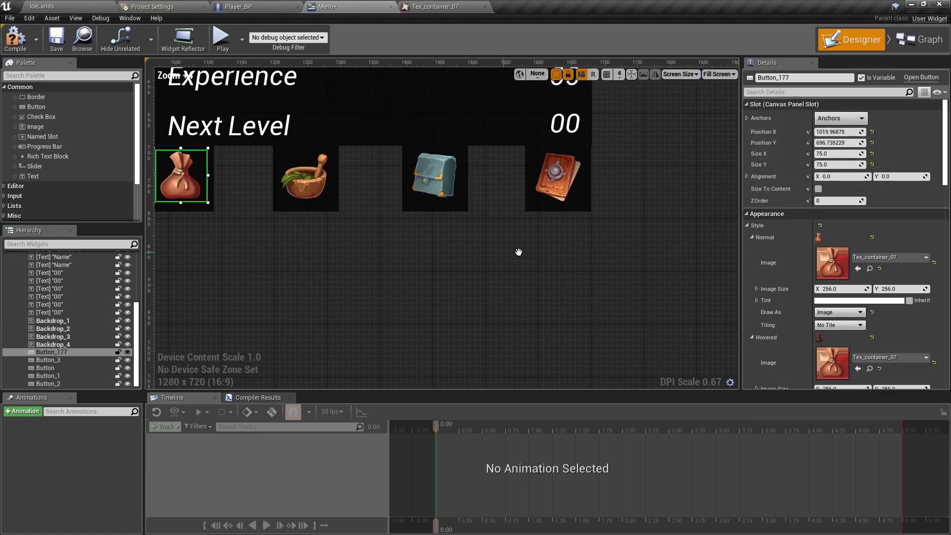
scroll(490, 229, up, 4)
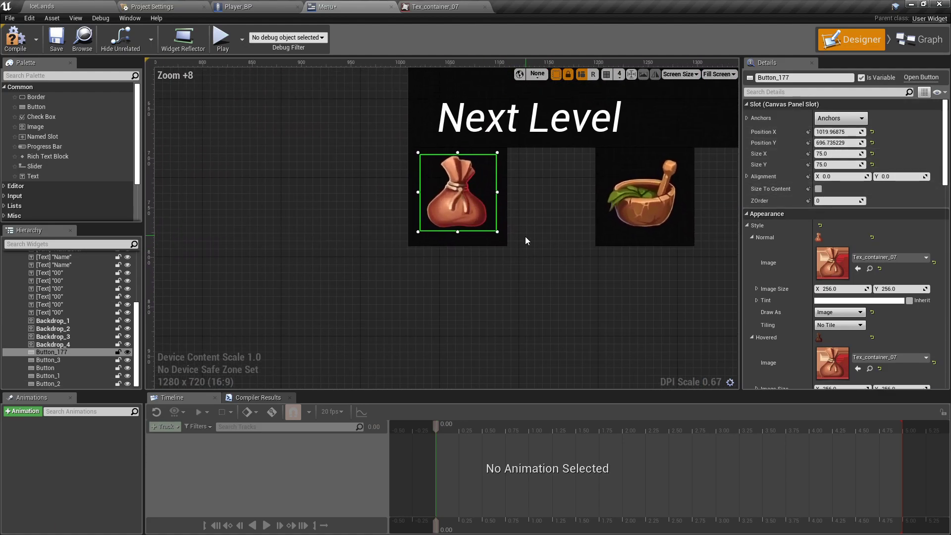
click(844, 132)
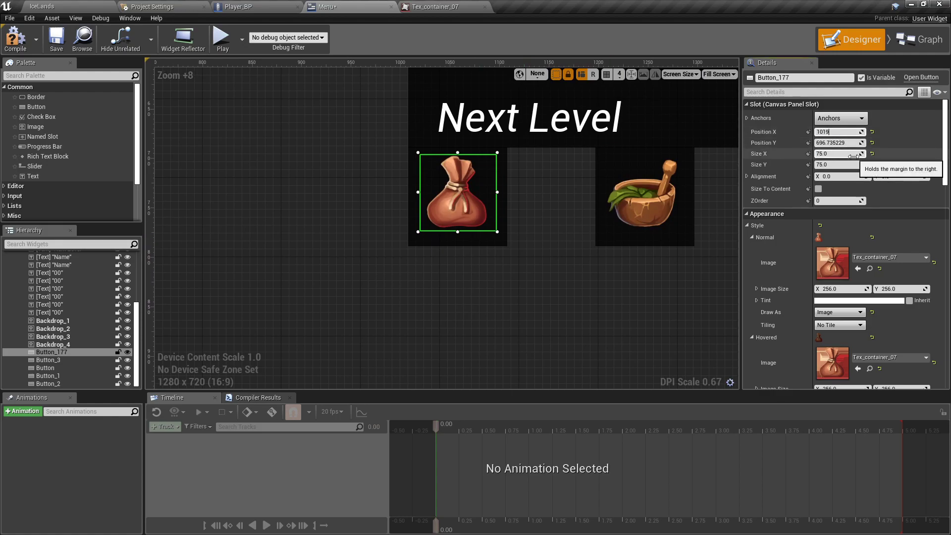
text(1019)
key(Return)
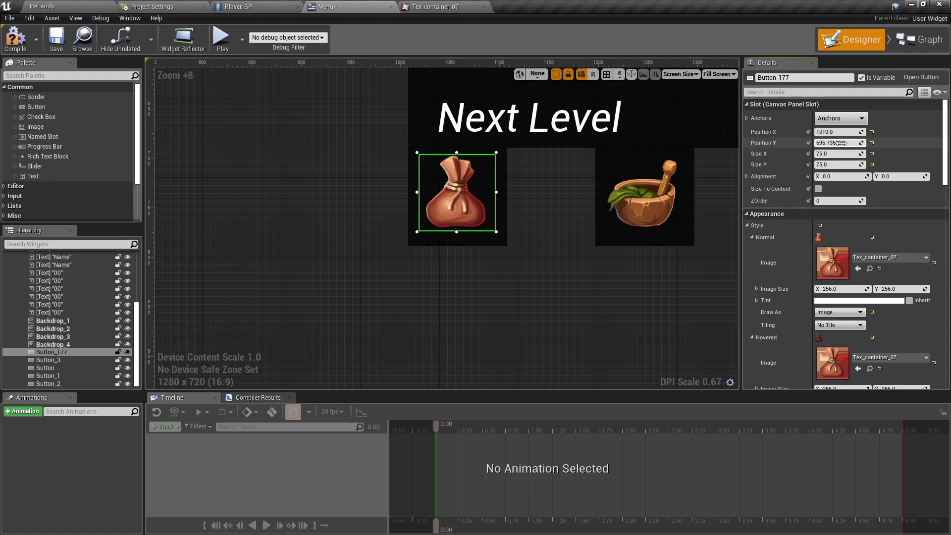
click(845, 143)
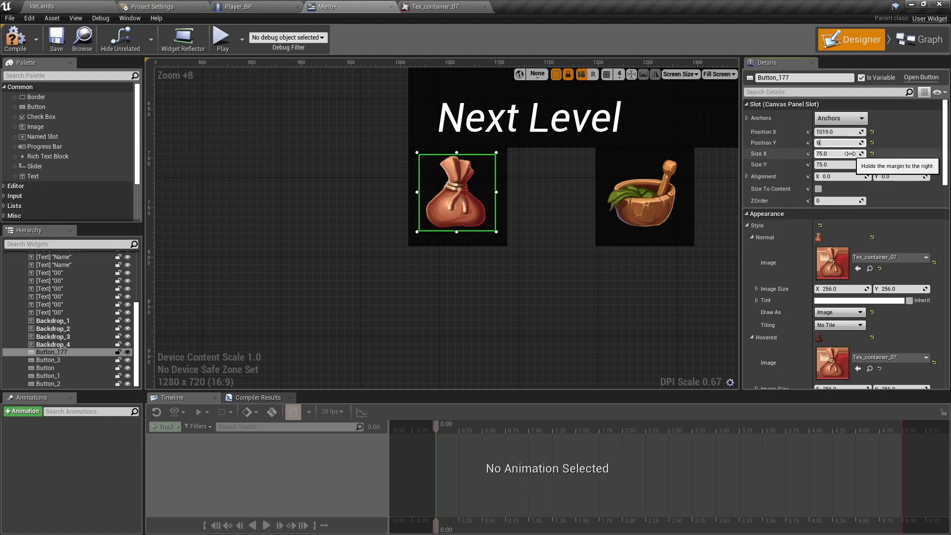
Set Position Y to 696 on the mortar, backpack and recipe-book icon buttons
click(646, 203)
click(845, 142)
text(696)
key(Return)
right_drag(689, 240, 459, 240)
click(593, 204)
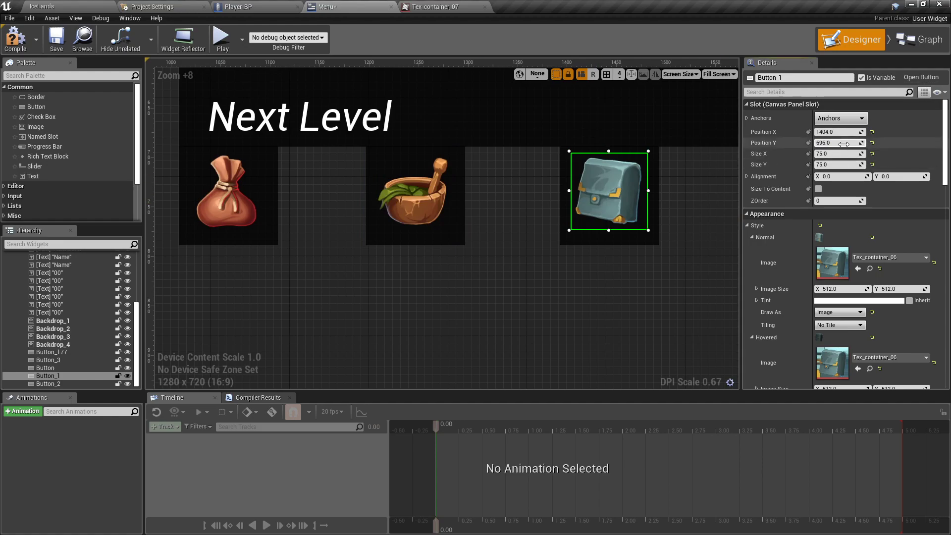
key(Return)
right_drag(652, 186, 459, 189)
click(595, 200)
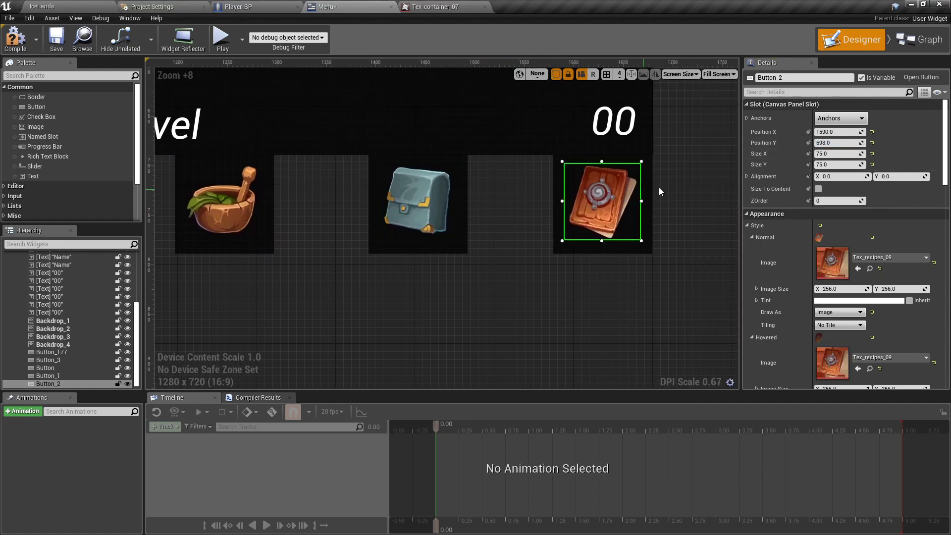
click(844, 142)
text(6)
click(697, 201)
scroll(697, 201, down, 3)
Select the small grey Button_3 at the top right and scroll its Details to Events
scroll(677, 214, down, 1)
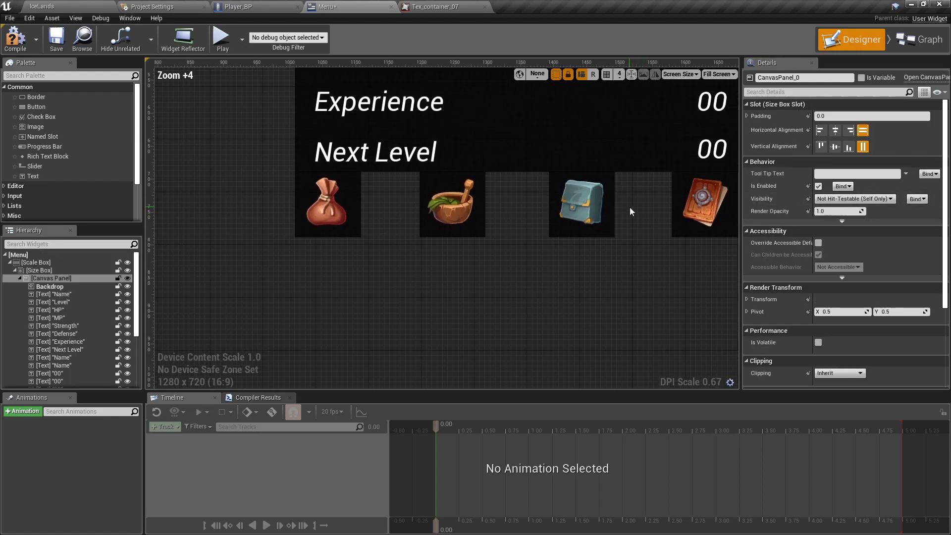
scroll(581, 256, down, 3)
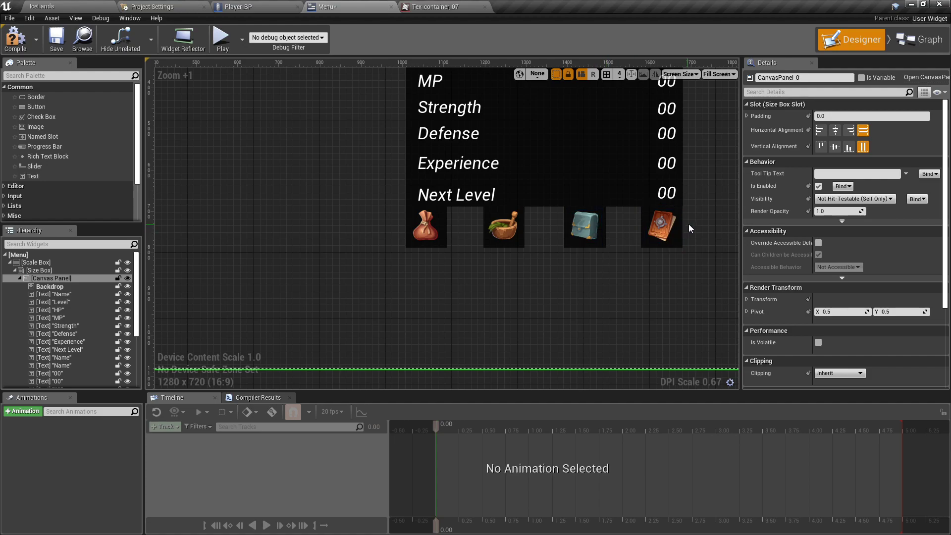
scroll(690, 221, down, 2)
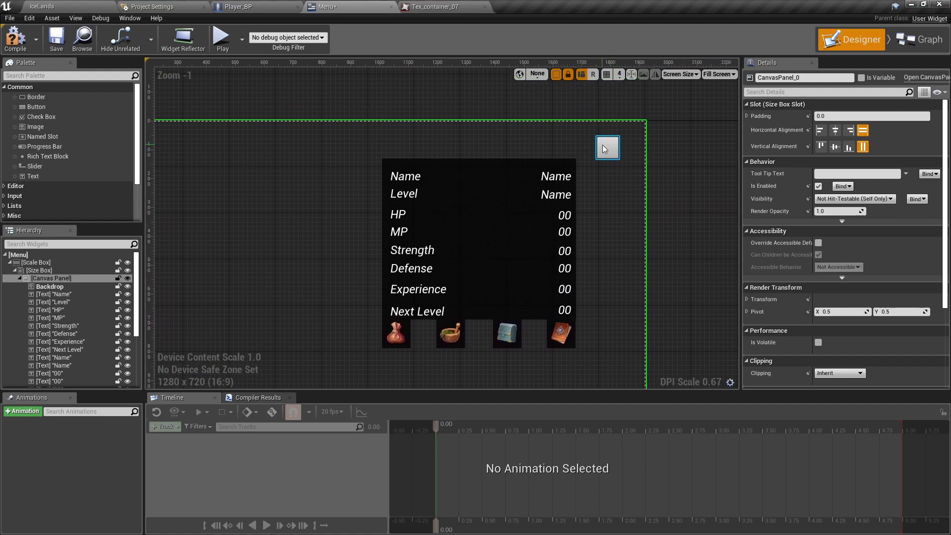
click(603, 145)
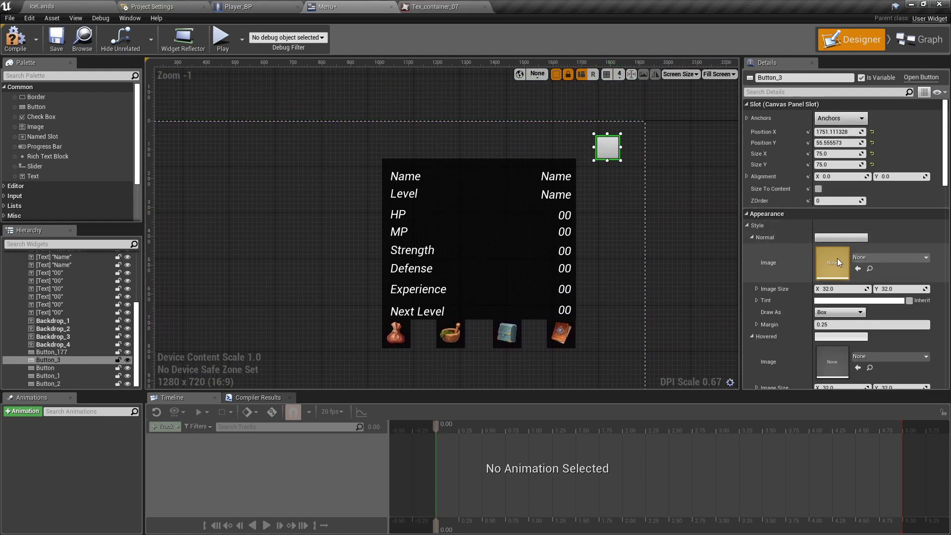
scroll(837, 258, down, 10)
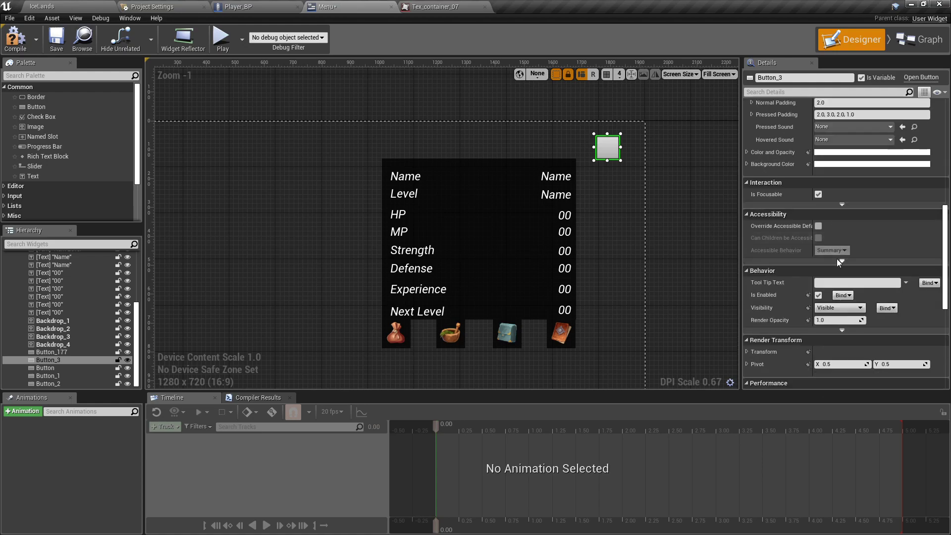
scroll(836, 259, down, 10)
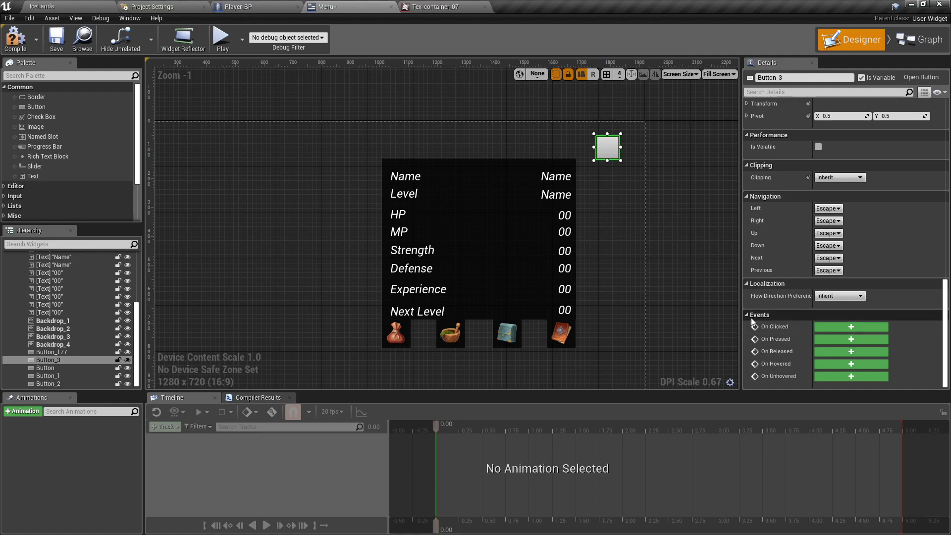
Add Button_3's On Clicked event followed by a Remove from Parent node
click(855, 329)
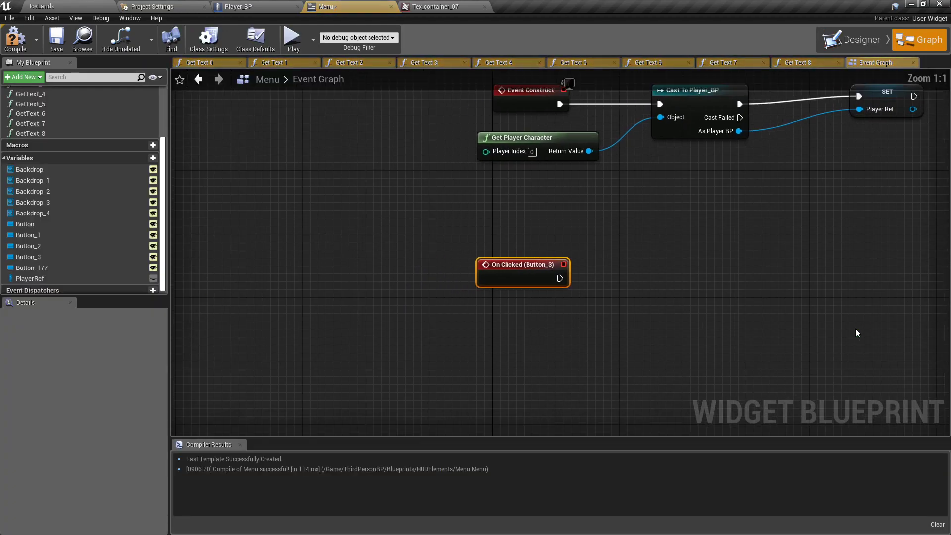
scroll(569, 281, down, 3)
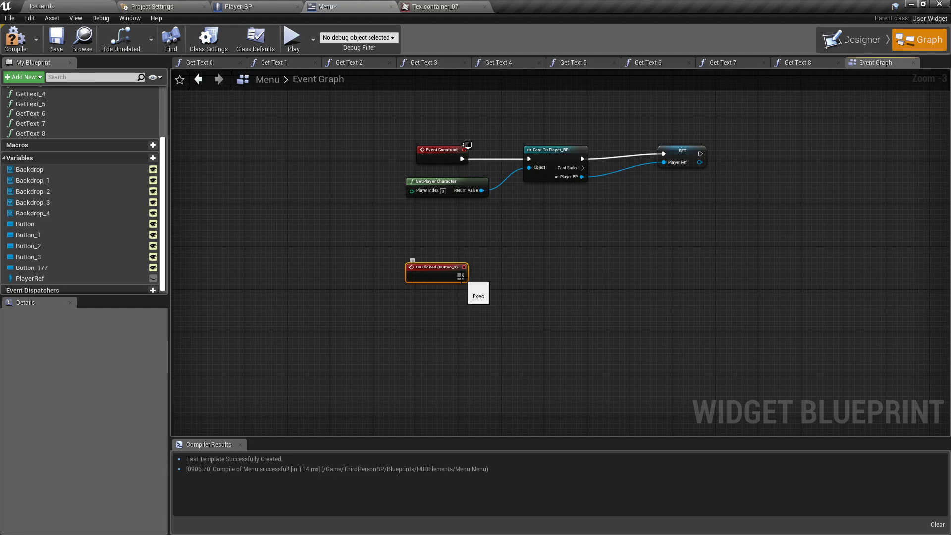
drag(476, 277, 528, 277)
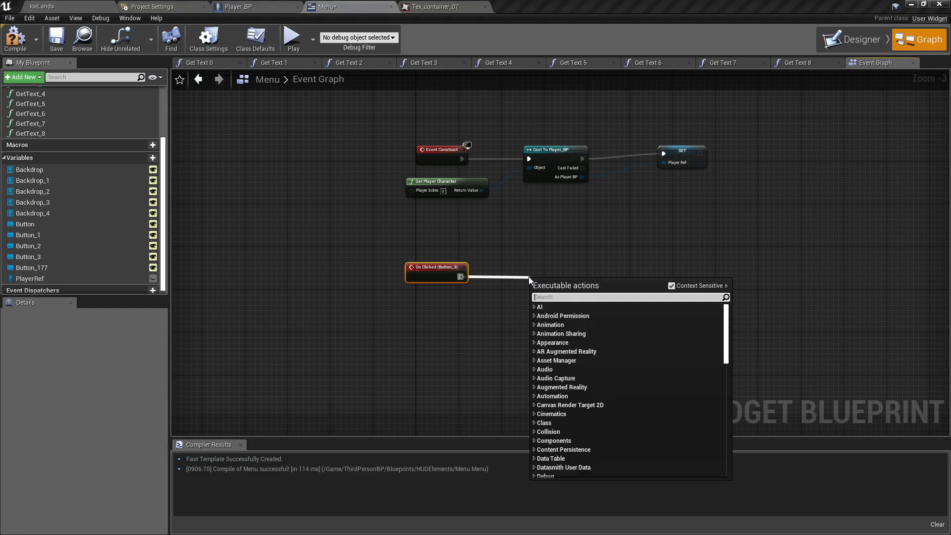
text(remove from w)
key(BackSpace)
key(Return)
drag(533, 280, 608, 258)
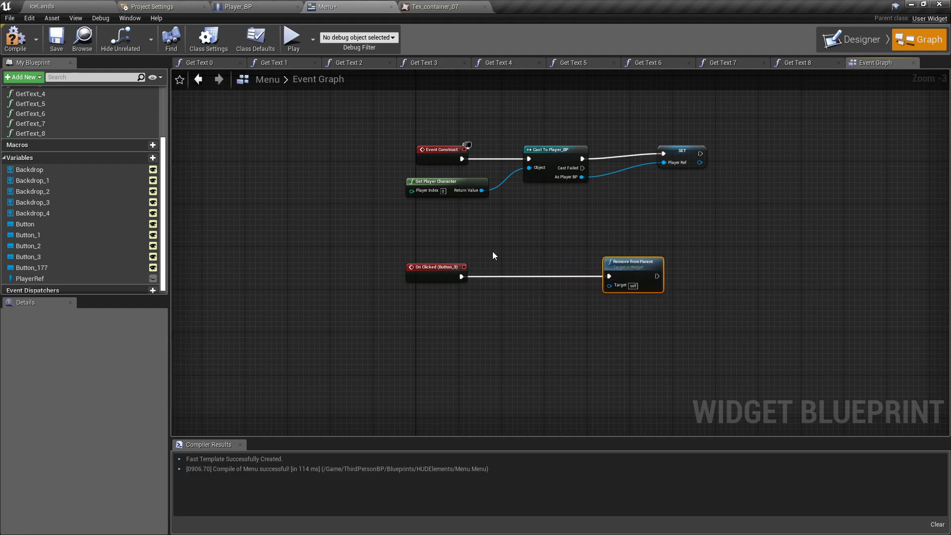
drag(459, 276, 486, 281)
click(565, 237)
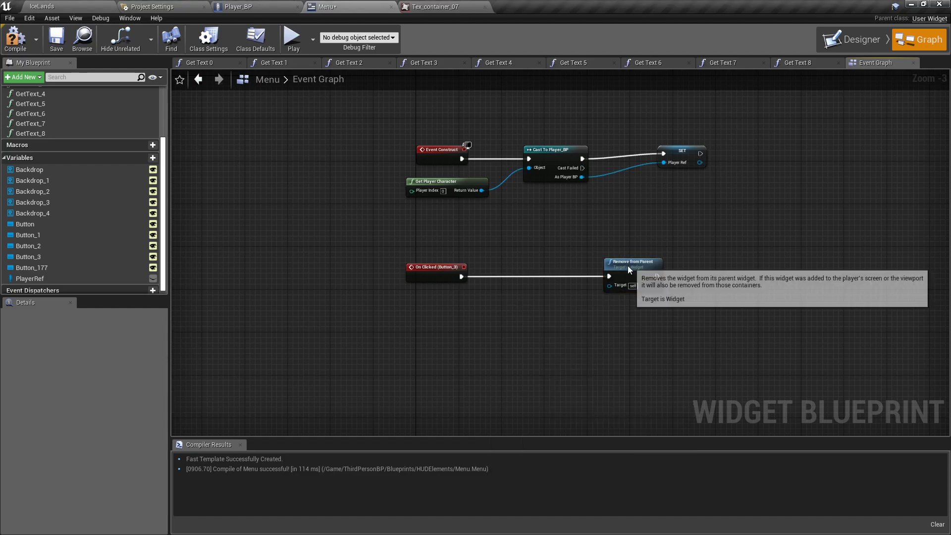
drag(624, 266, 588, 272)
text(get player cont)
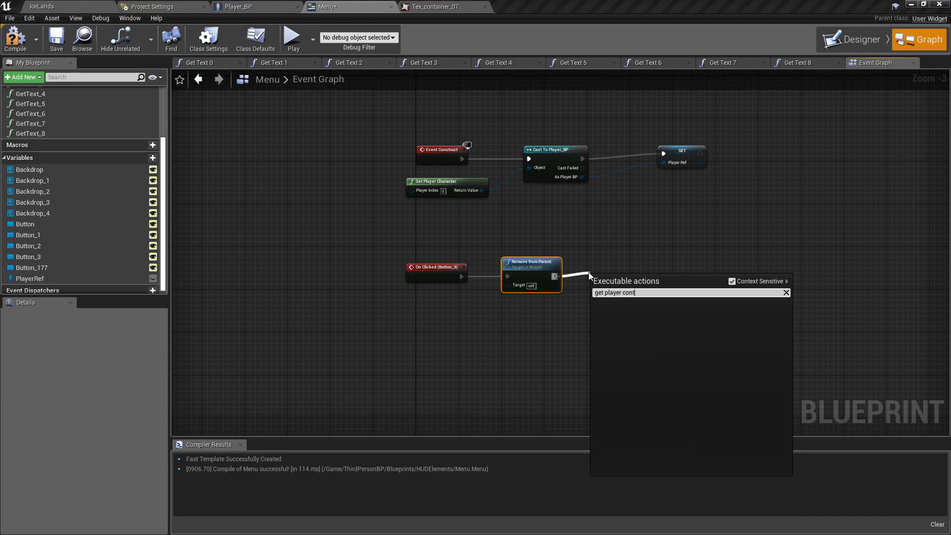
key(BackSpace)
key(BackSpace)
key(BackSpace)
key(BackSpace)
key(BackSpace)
key(BackSpace)
key(BackSpace)
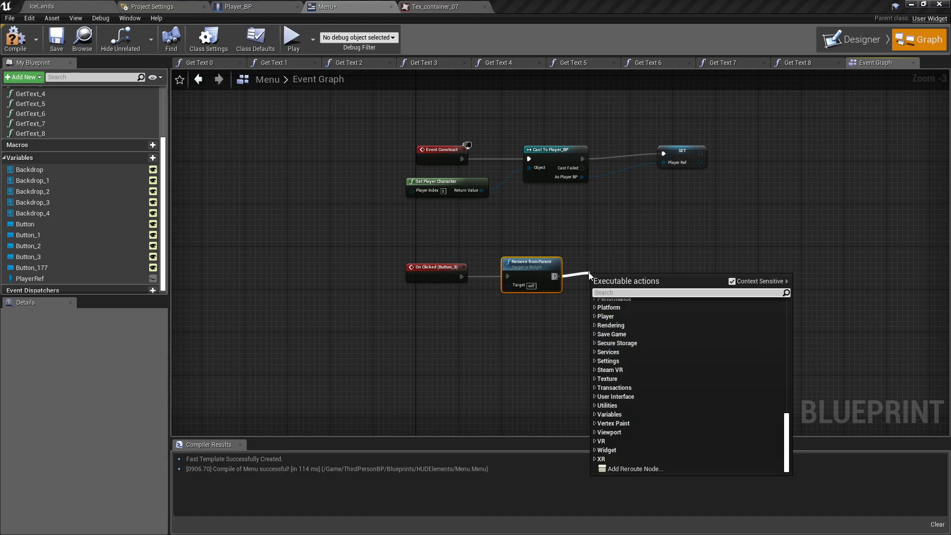
click(560, 310)
Add Get Player Controller and chain Set Input Mode Game Only after Remove from Parent
right_click(548, 319)
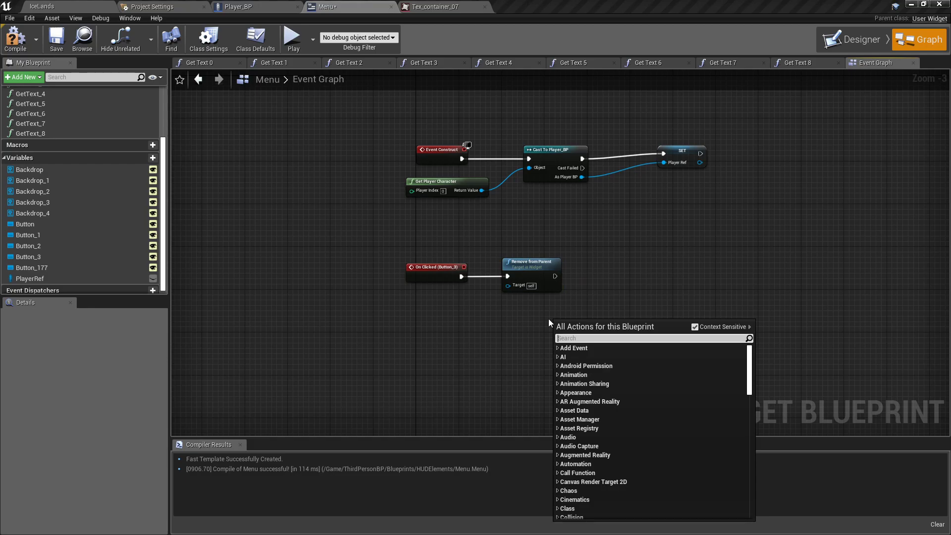
text(get player contro)
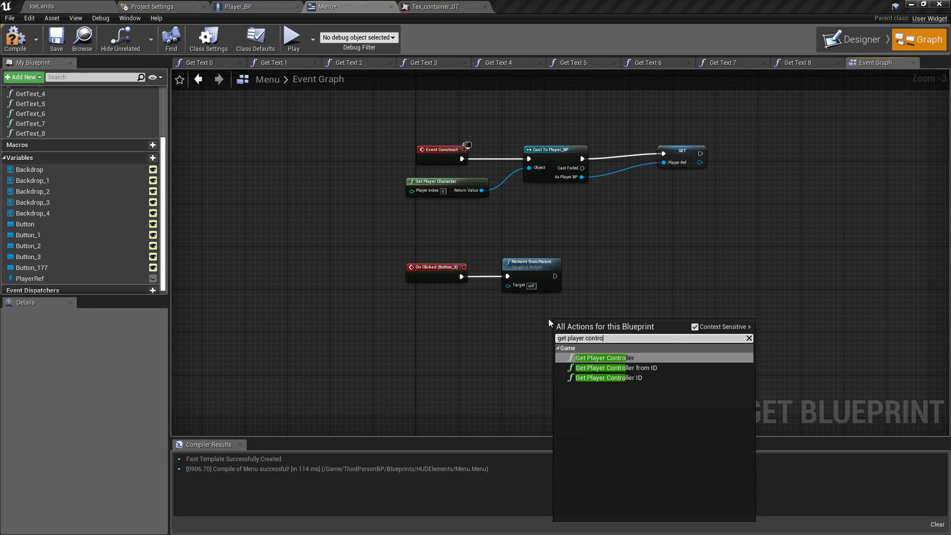
key(Return)
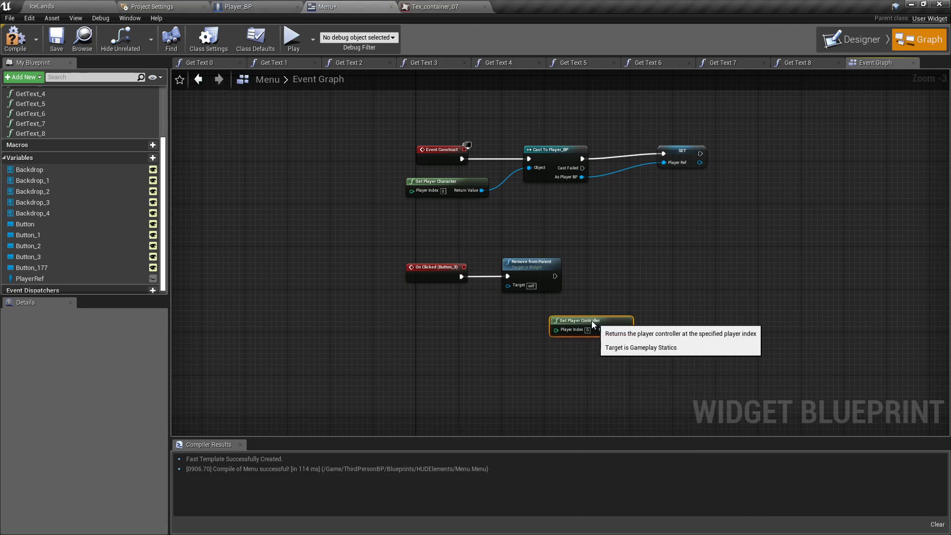
drag(590, 319, 597, 293)
text(set input mode)
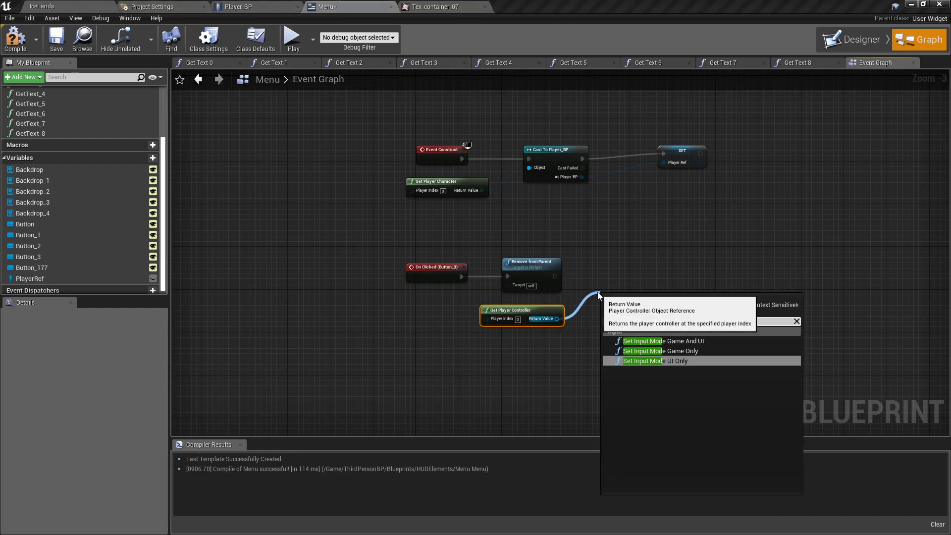
click(691, 351)
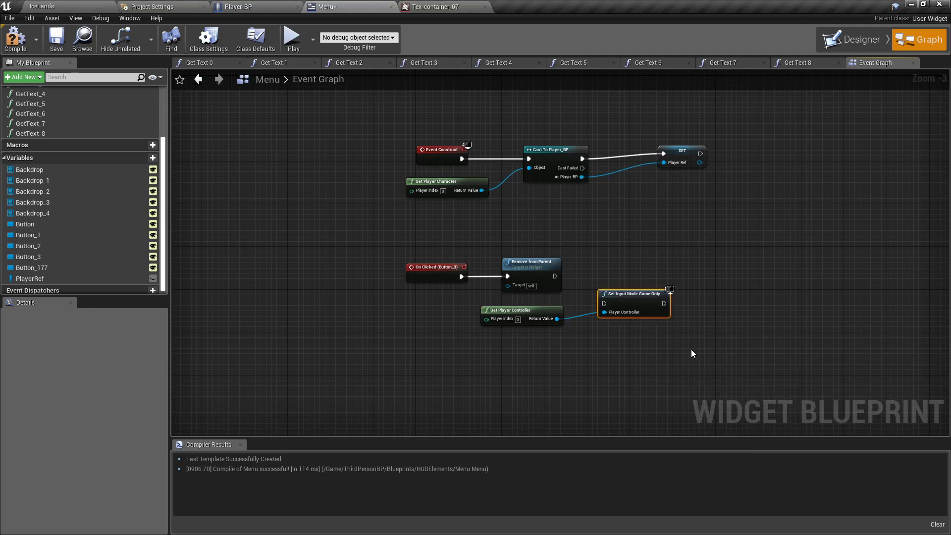
drag(556, 276, 606, 304)
drag(628, 296, 607, 270)
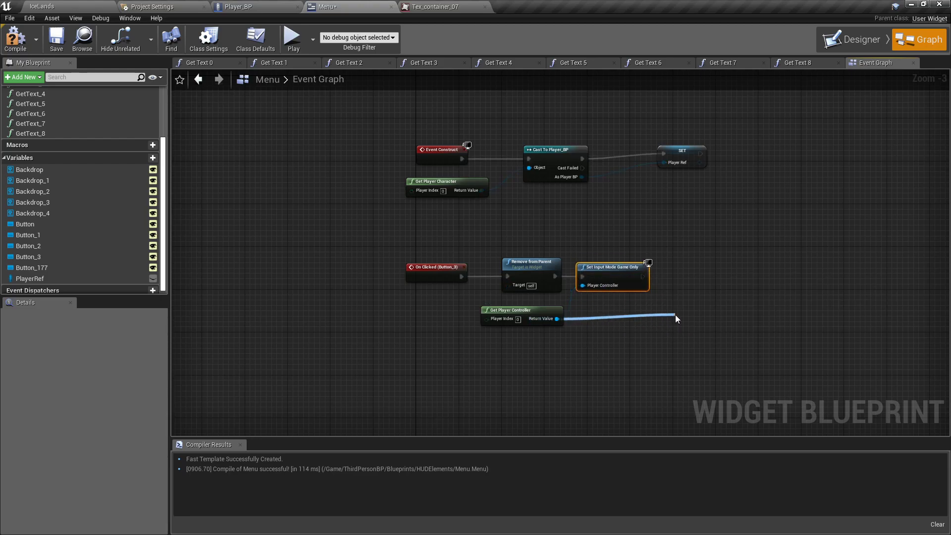
Add Set Show Mouse Cursor from the player controller, running after the input mode change
drag(557, 319, 676, 314)
text(set show mouse)
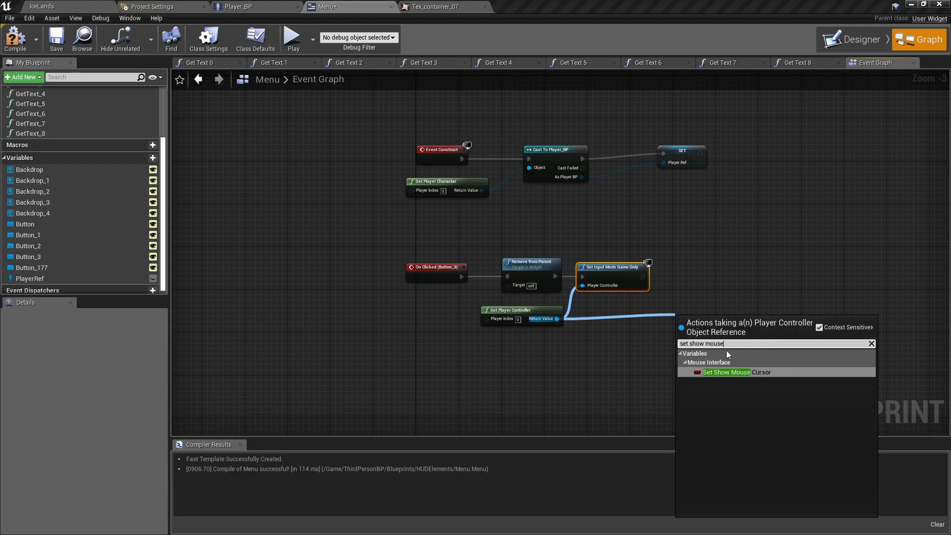
click(733, 373)
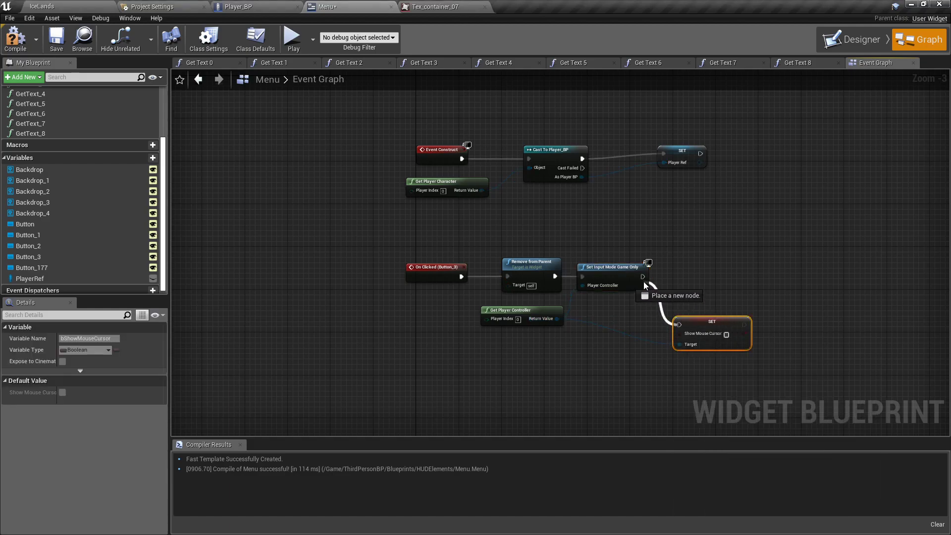
drag(643, 277, 671, 284)
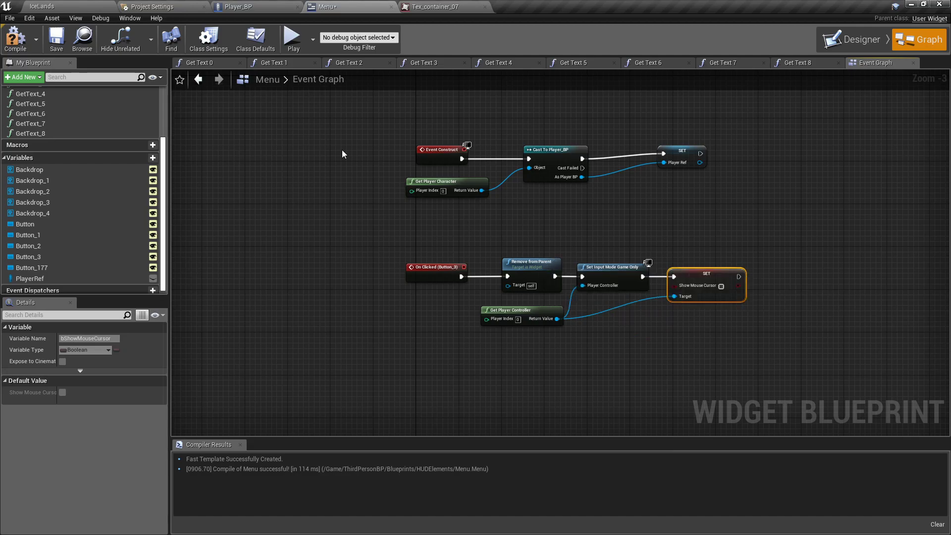
Compile the Menu blueprint and return to its Designer view
click(14, 38)
click(74, 7)
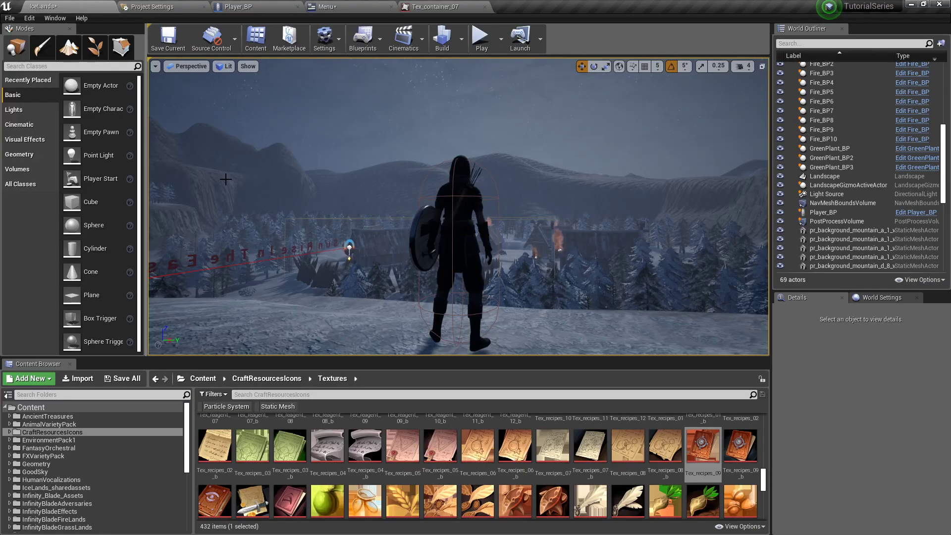
click(352, 7)
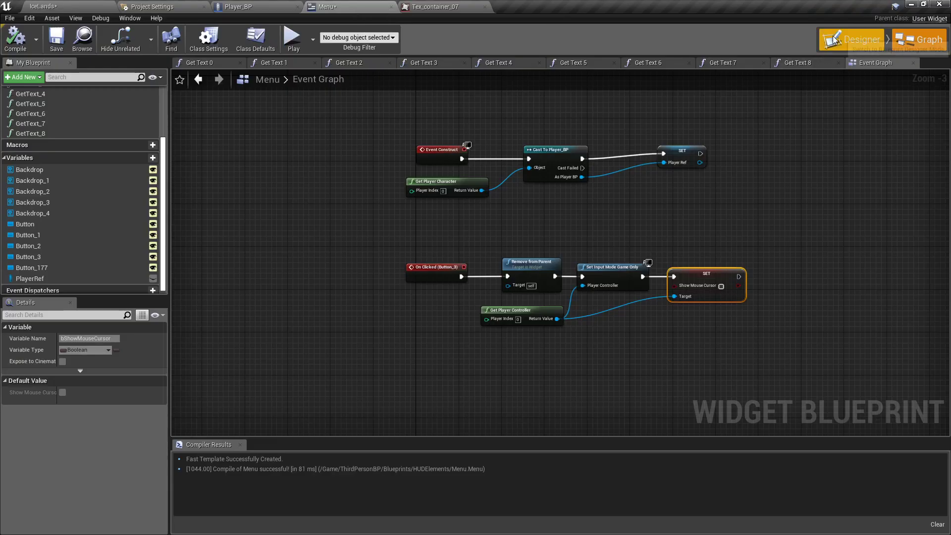
click(852, 40)
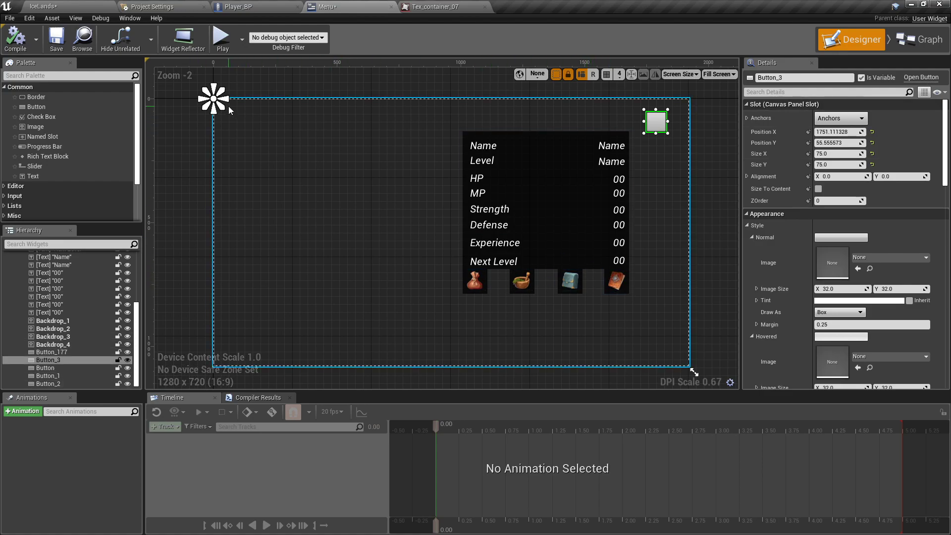
Anchor the four icon backdrops (bag, mortar, chest, book) at their own icons
click(467, 280)
drag(217, 102, 460, 271)
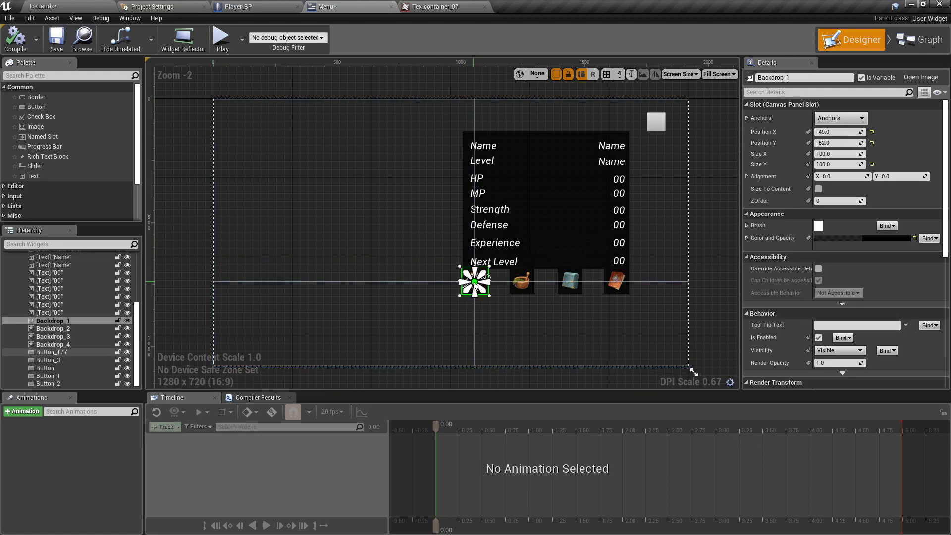
click(513, 275)
drag(214, 99, 522, 280)
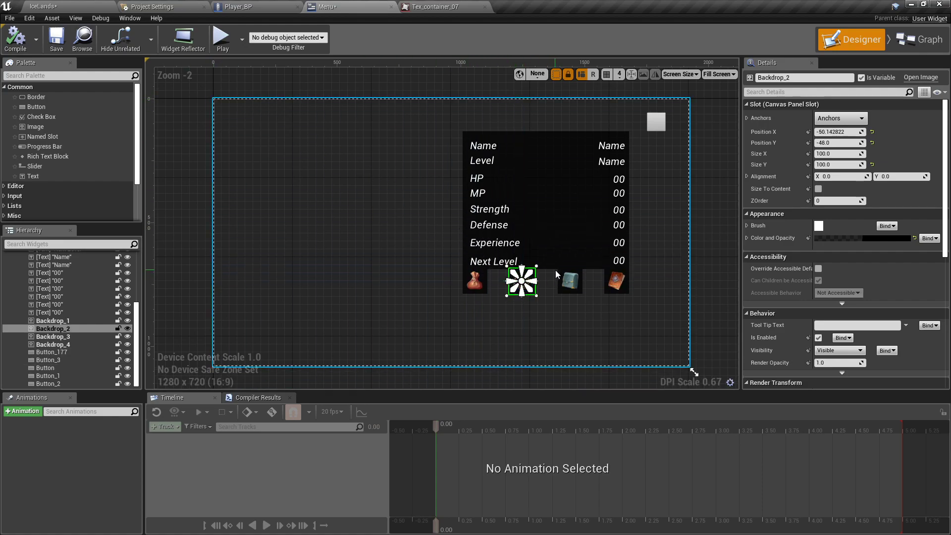
click(570, 281)
drag(214, 99, 570, 281)
click(617, 281)
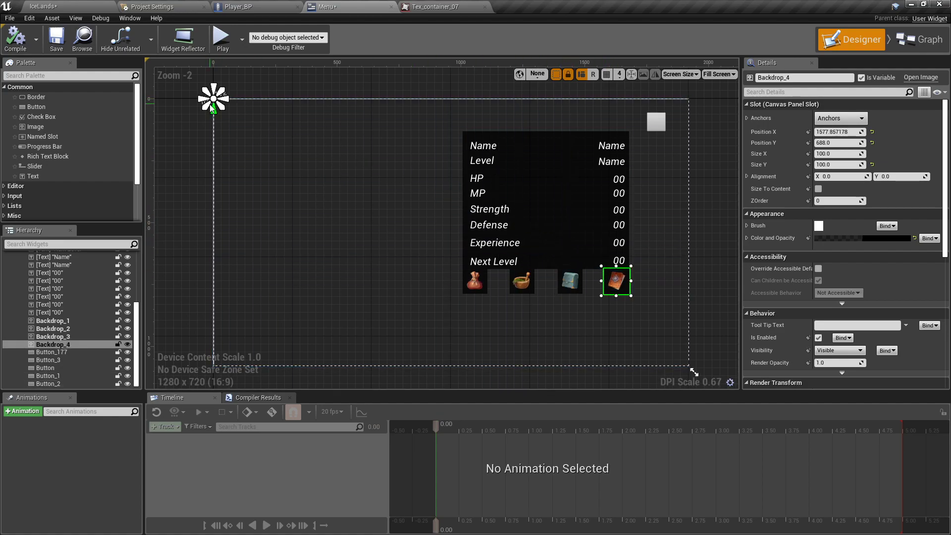
drag(214, 102, 607, 286)
Anchor the bag, mortar, container and recipe-book buttons at their own icons
click(474, 281)
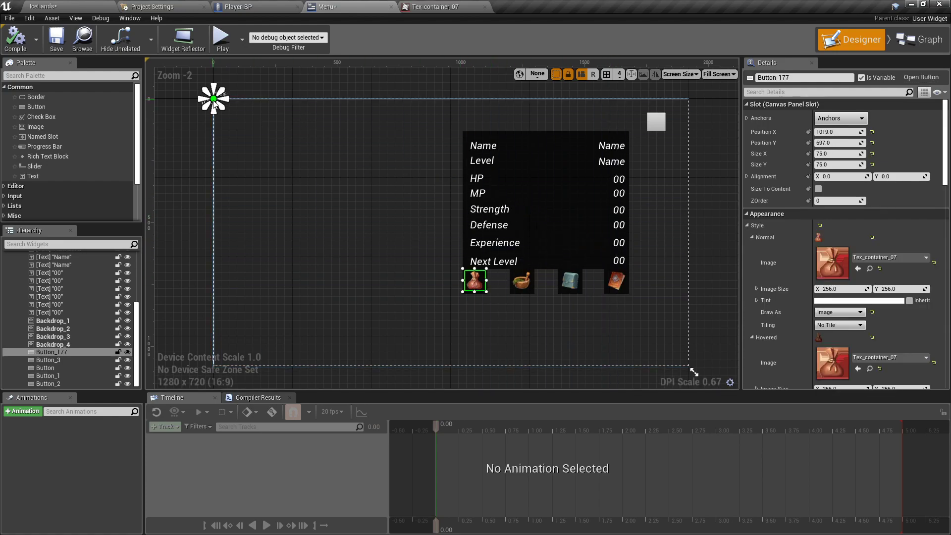
drag(215, 102, 492, 294)
click(529, 286)
drag(215, 102, 524, 284)
click(558, 273)
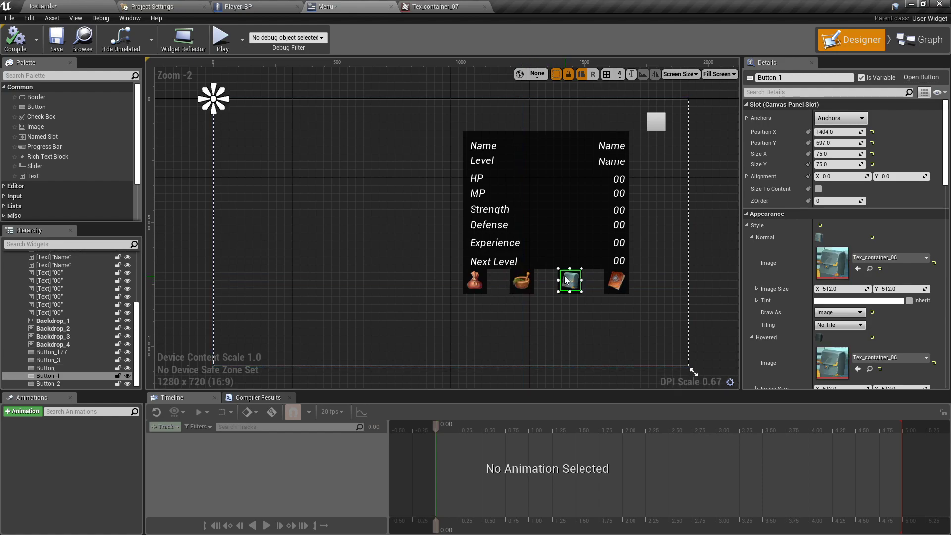
drag(205, 106, 571, 281)
click(616, 280)
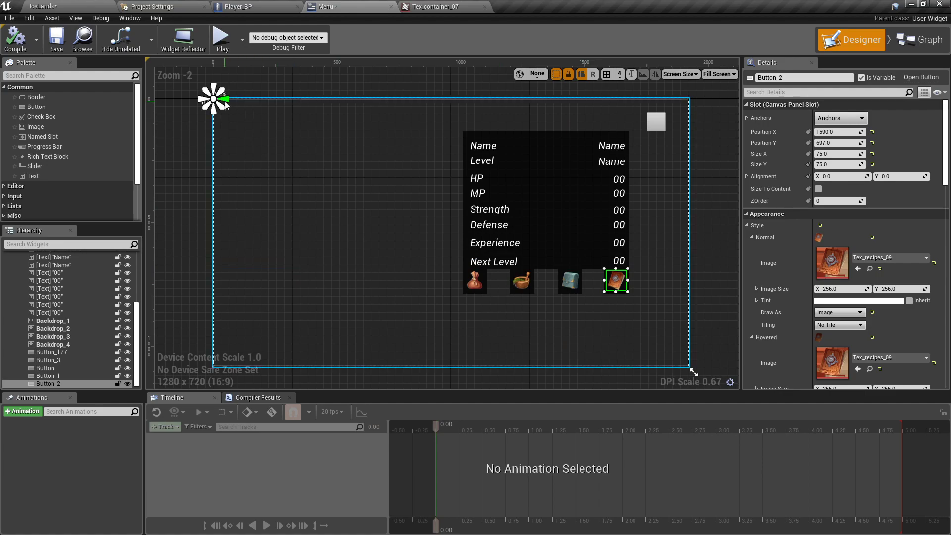
drag(213, 101, 617, 281)
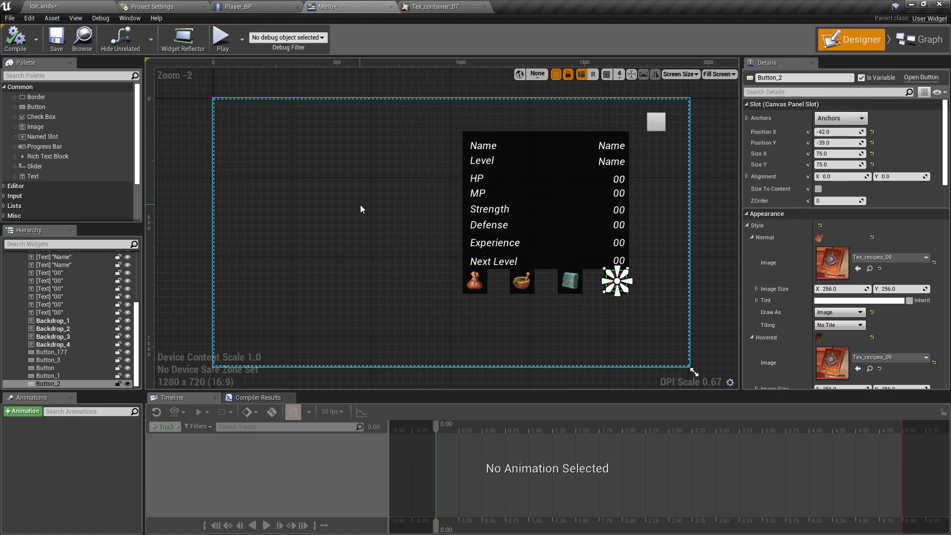
Anchor the small grey square button (Button_3) near the top right of the canvas
click(656, 121)
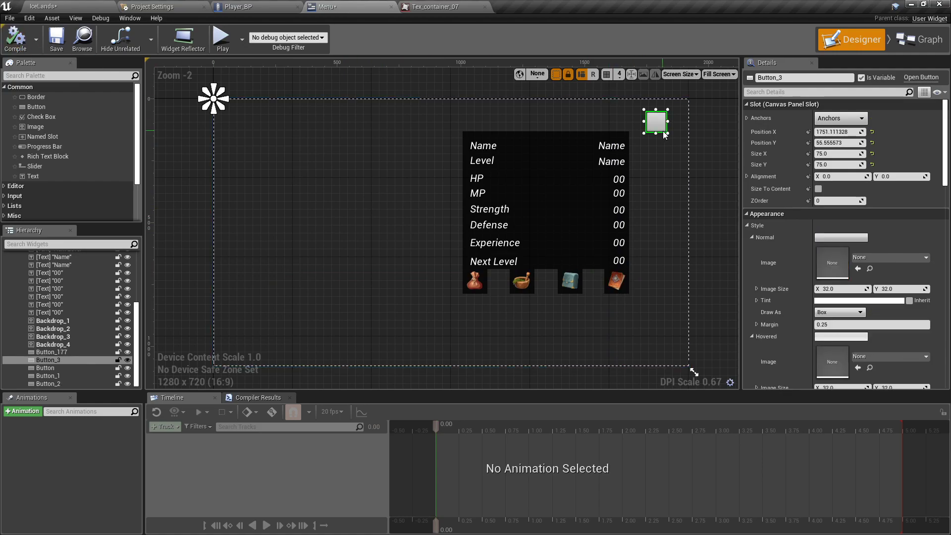
drag(213, 101, 667, 128)
click(569, 156)
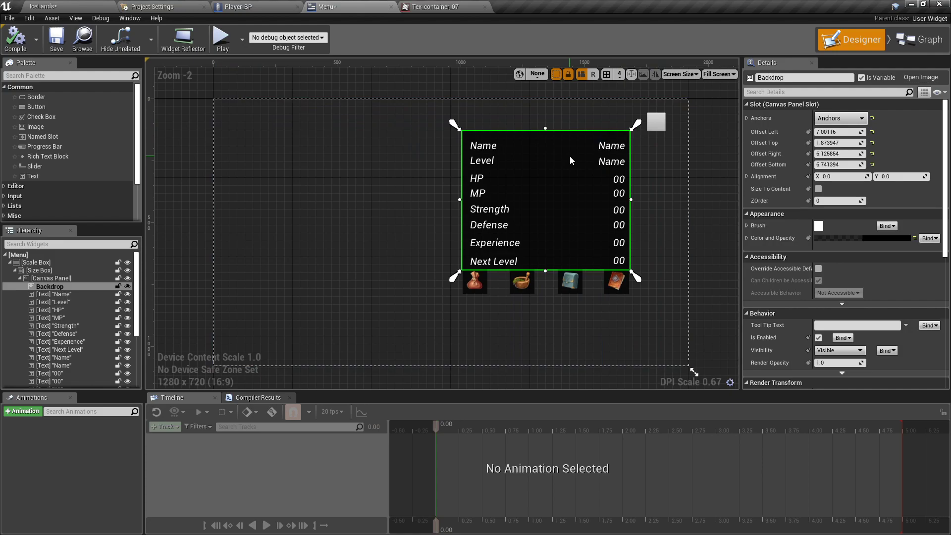
click(661, 125)
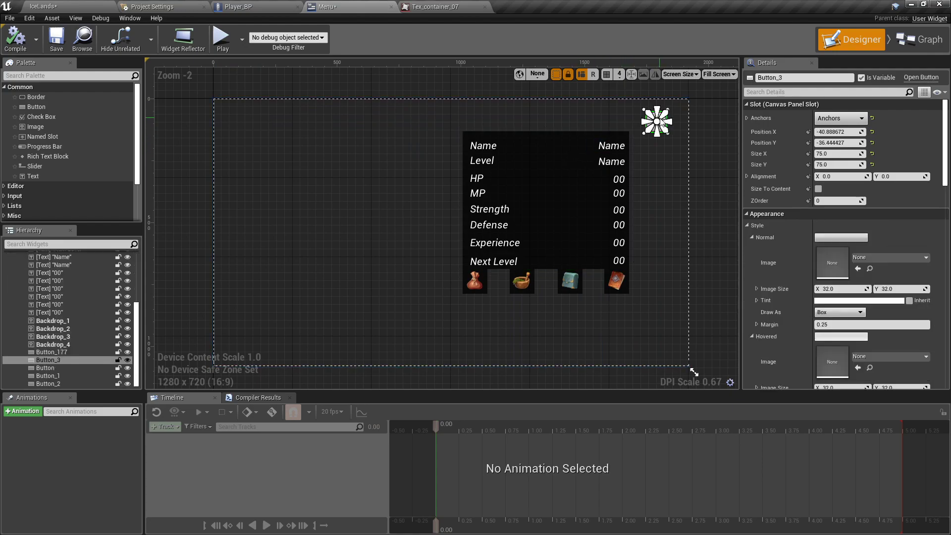
Set the button's Normal, Hovered and Pressed Draw As to Image
scroll(837, 243, down, 2)
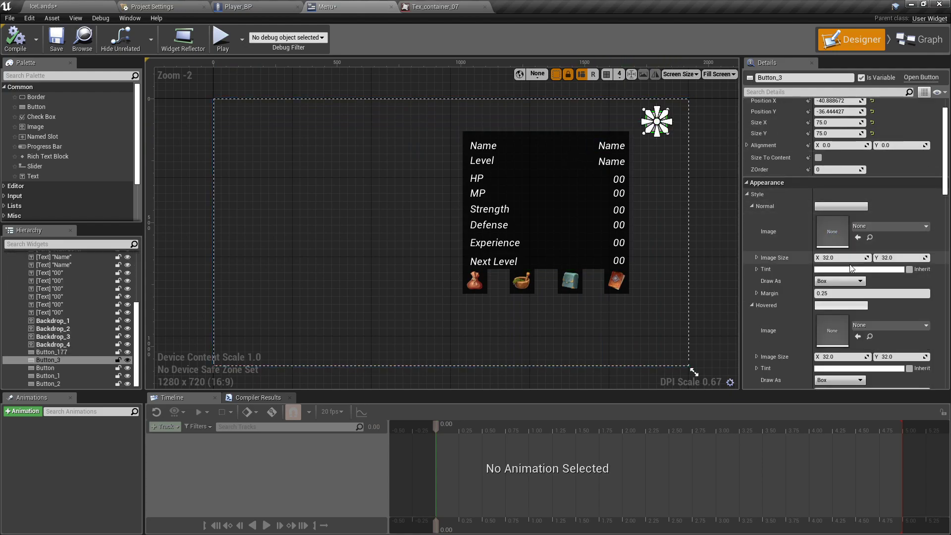
click(840, 281)
click(836, 307)
scroll(837, 307, down, 3)
click(839, 317)
click(838, 339)
scroll(841, 337, down, 3)
click(840, 338)
click(833, 366)
Compare the grey square's hover tint with the container button's hover tint, leaving both unchanged
click(857, 226)
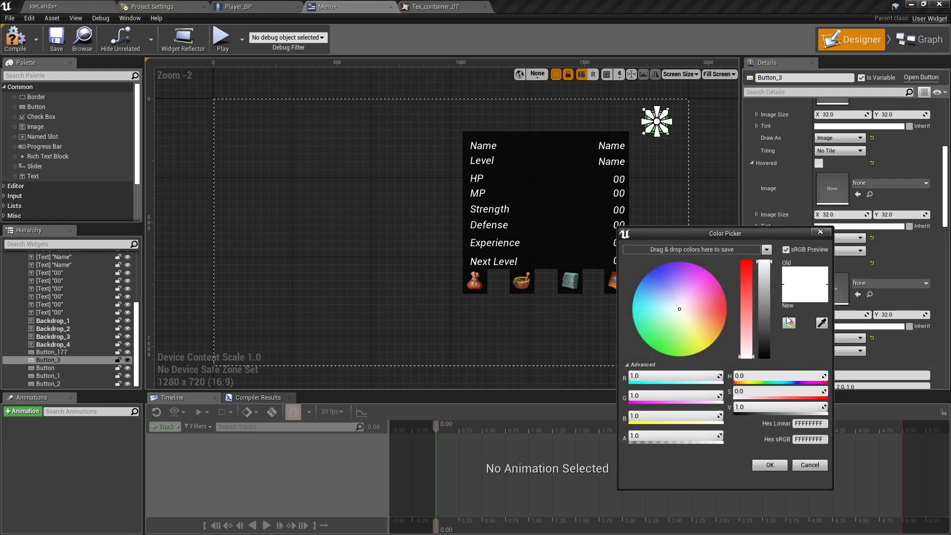
click(809, 465)
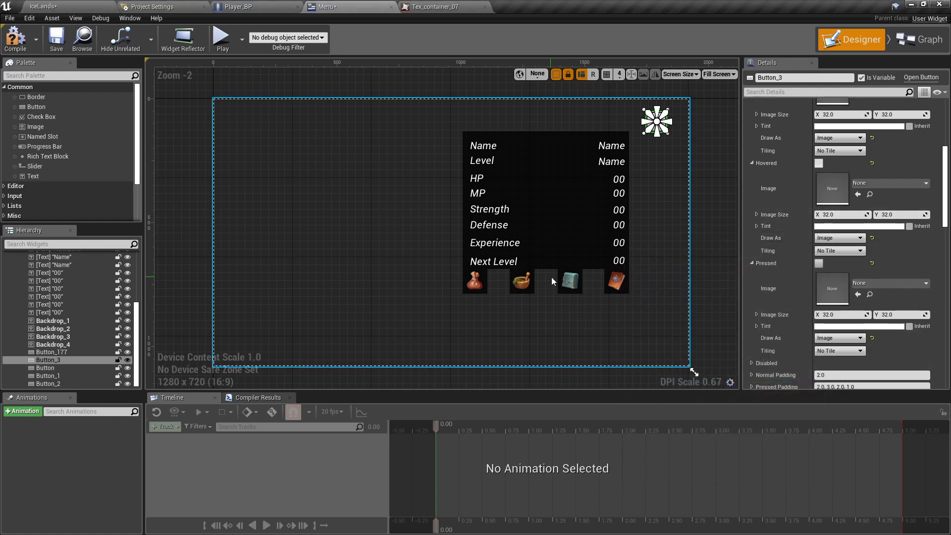
click(570, 281)
click(843, 226)
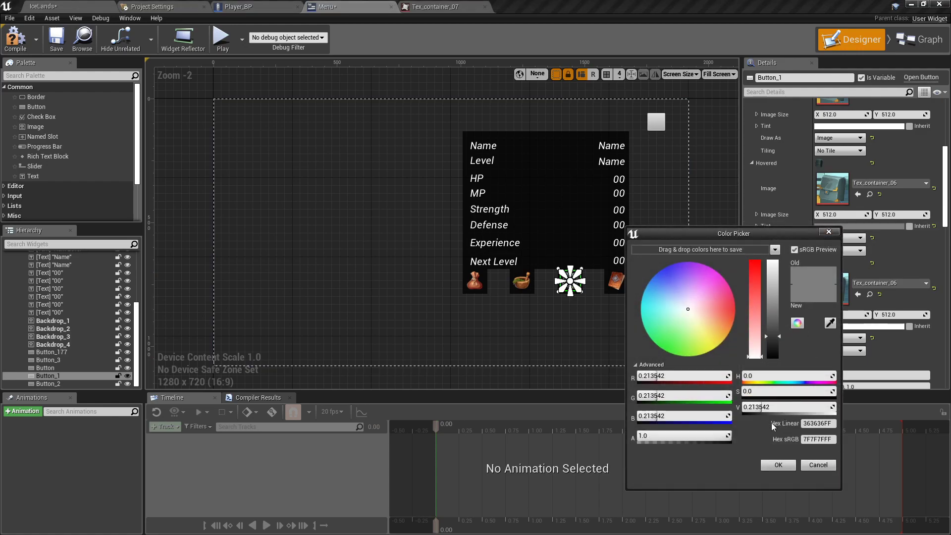
click(818, 465)
Set the grey square button's Hovered tint value V to 0.213542 for a dark grey tint
click(656, 121)
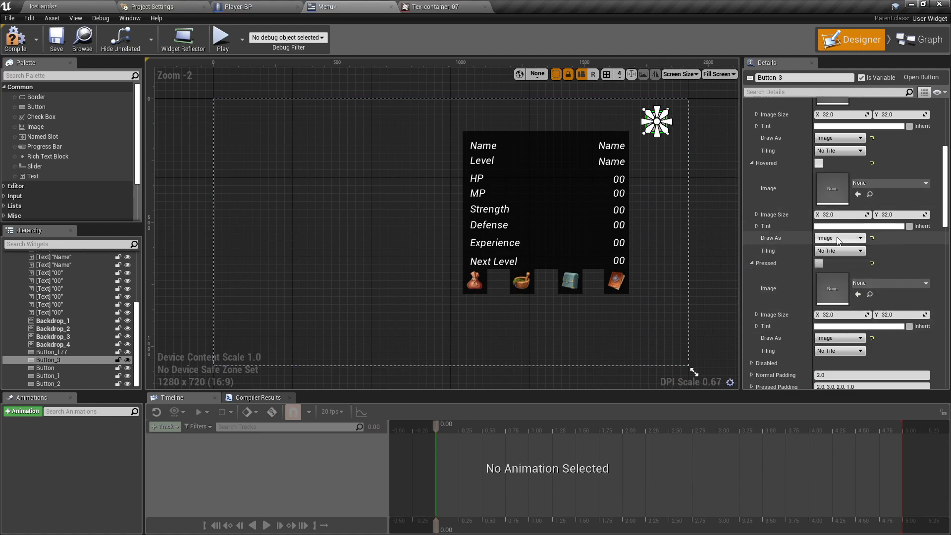
click(859, 226)
click(801, 407)
text(.213542)
key(Return)
click(789, 467)
click(622, 286)
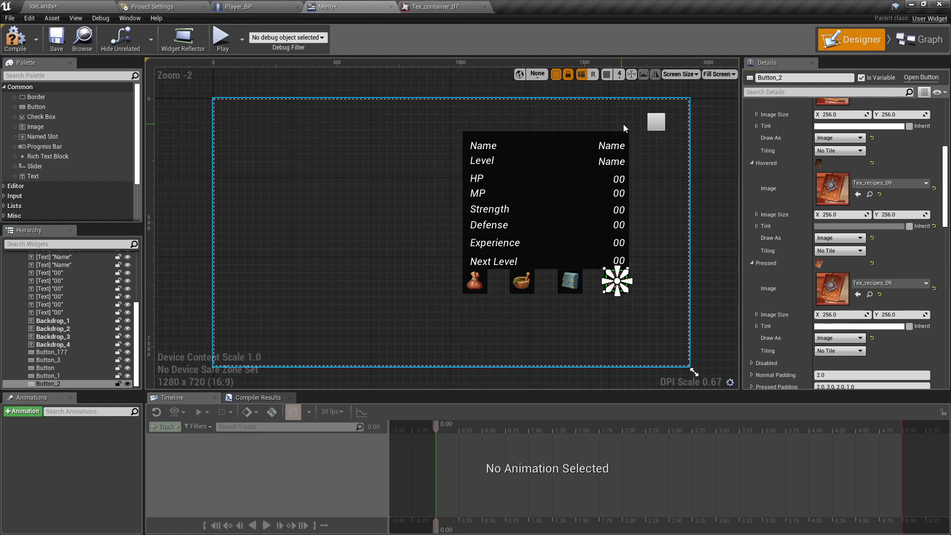
click(427, 262)
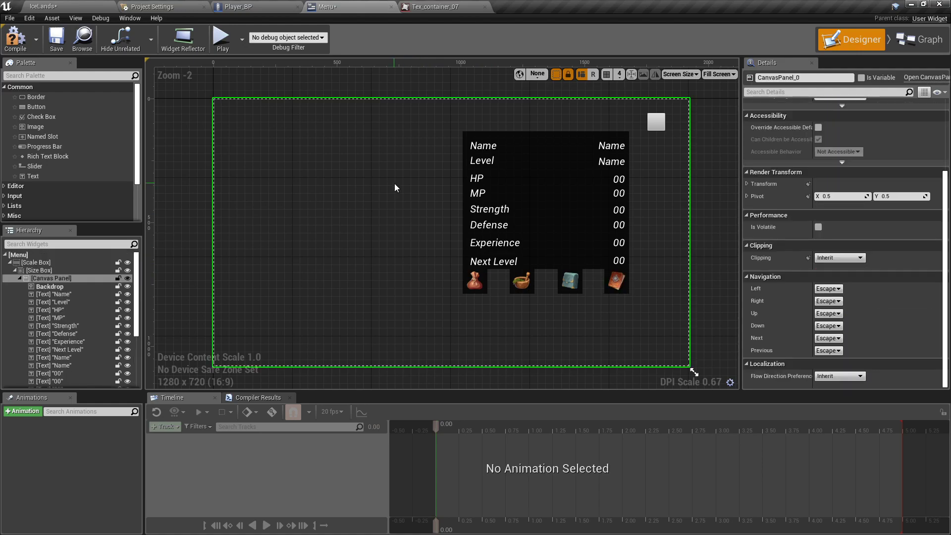
click(654, 127)
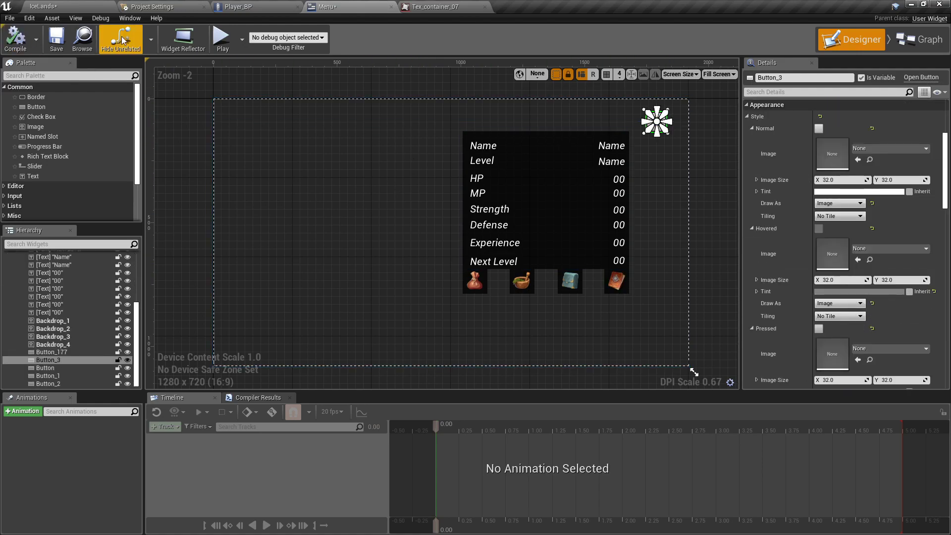
In Blueprints > HUDElements, duplicate the Menu widget and name the copy EquipmentScreen
click(64, 7)
scroll(54, 453, down, 6)
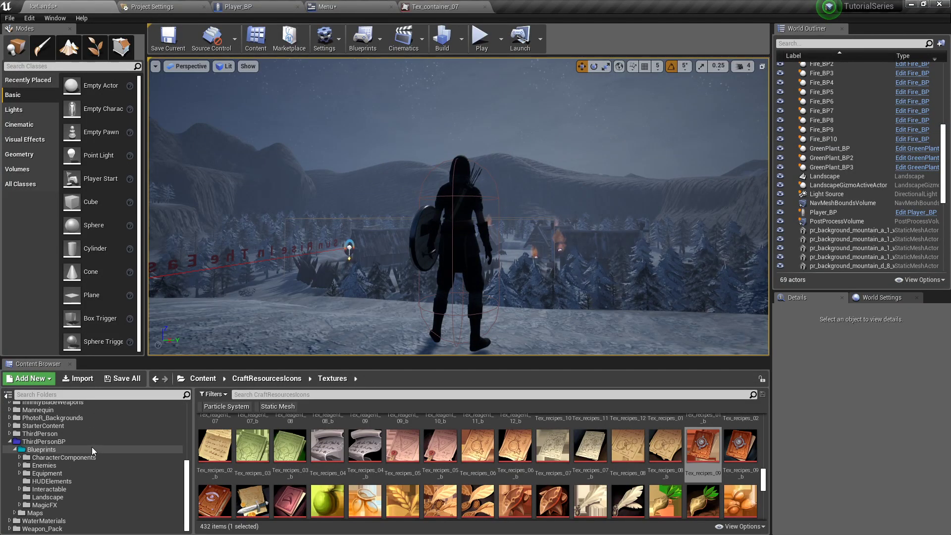
click(53, 451)
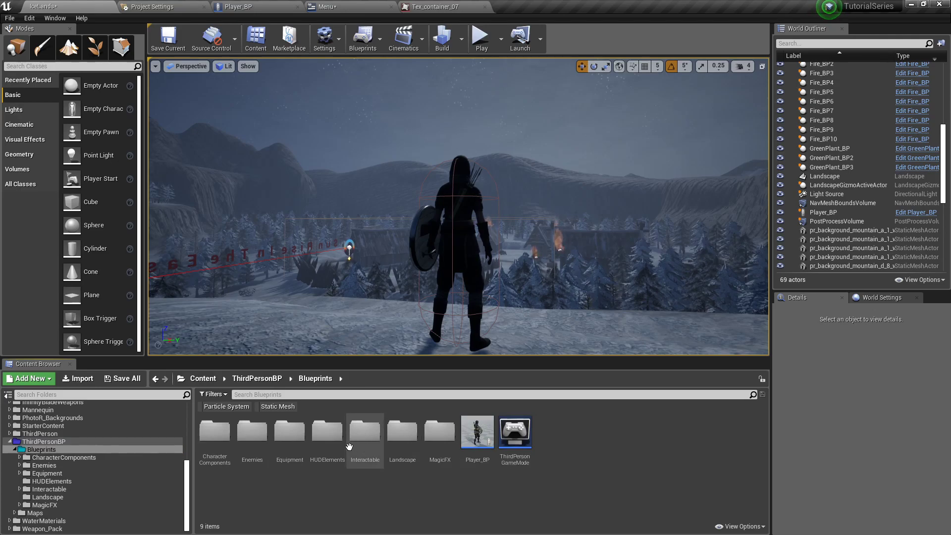
double_click(326, 438)
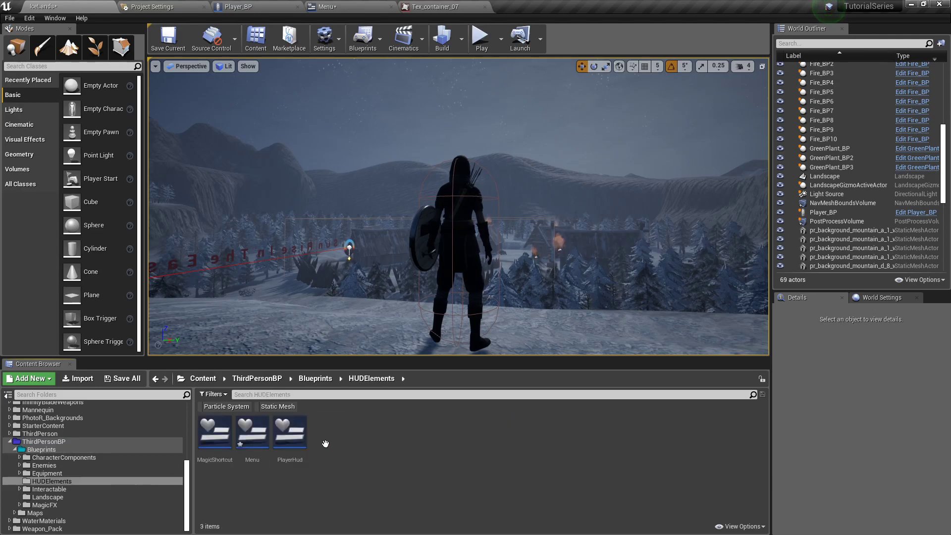
right_click(254, 442)
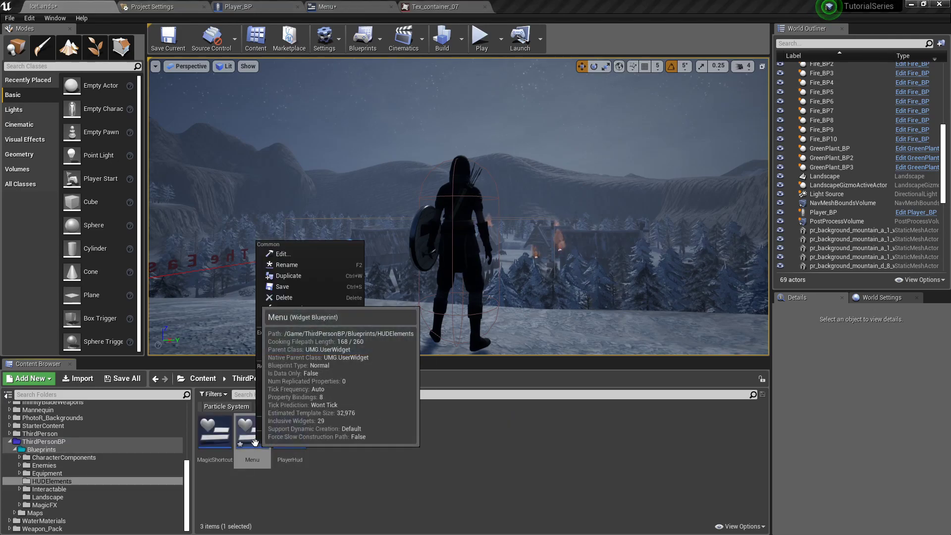
click(295, 278)
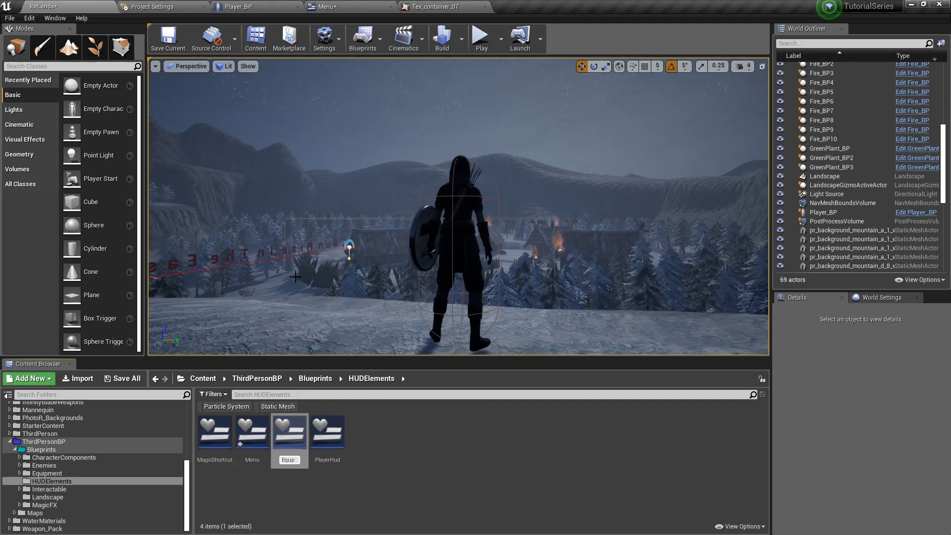
text(EquipmentScre)
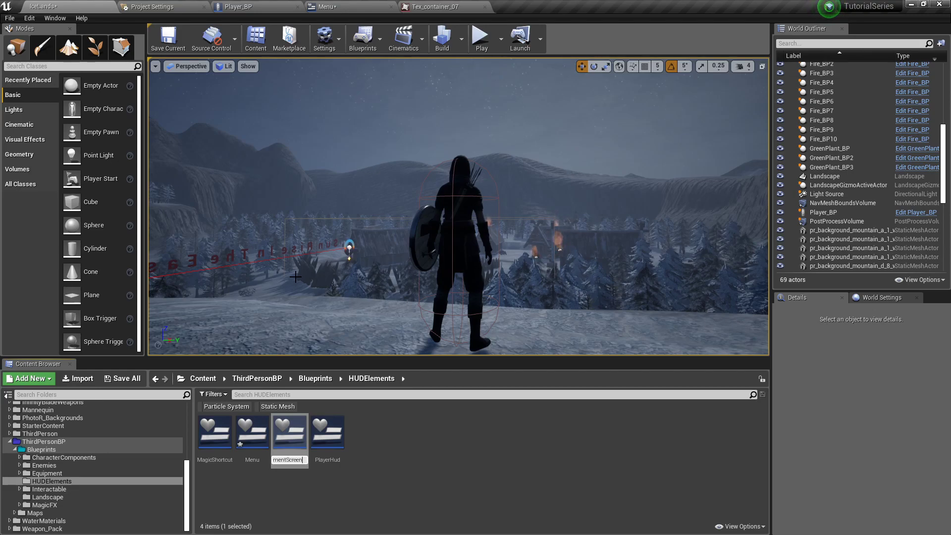
key(Return)
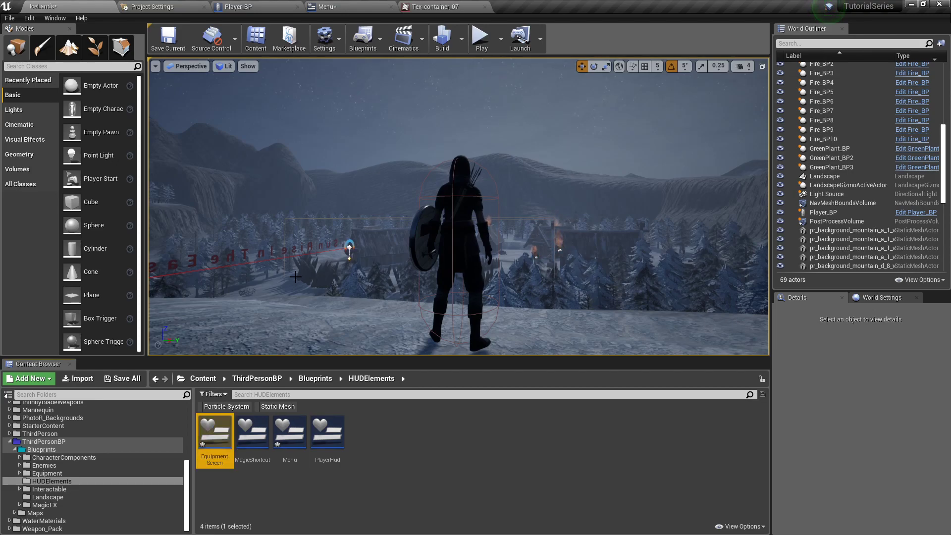
Open EquipmentScreen and delete the eight stat labels, from Name through Next Level
double_click(221, 440)
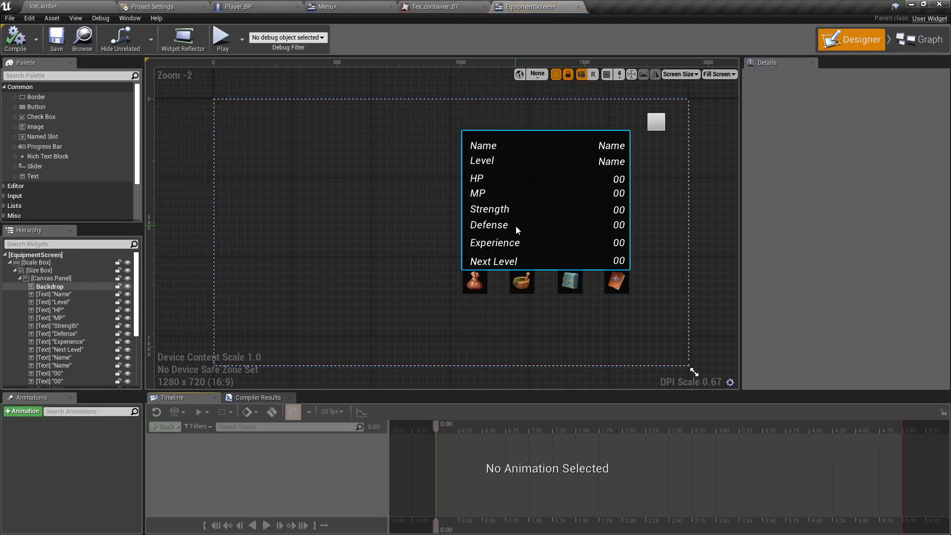
click(493, 149)
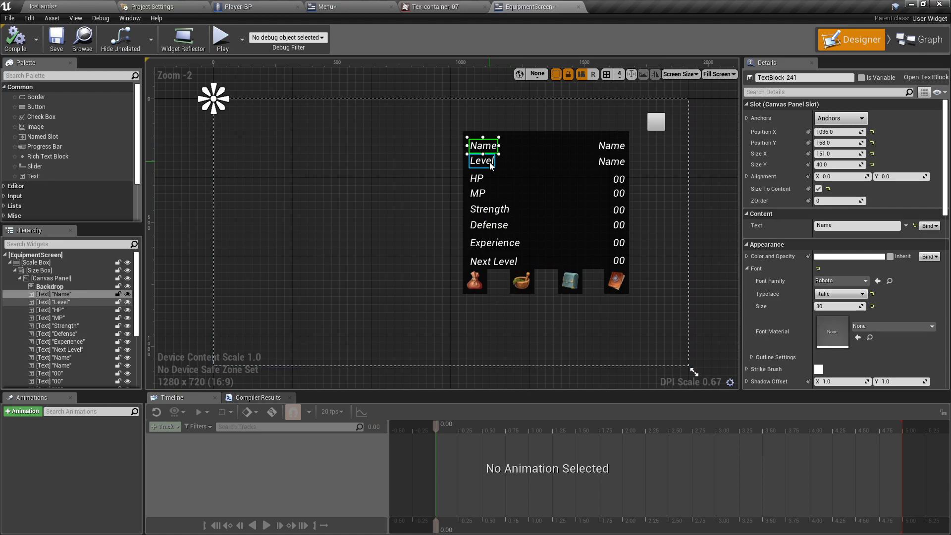
key(Delete)
click(488, 161)
key(Delete)
click(478, 178)
key(Delete)
click(478, 193)
key(Delete)
click(481, 210)
key(Delete)
click(483, 225)
key(Delete)
click(488, 244)
key(Delete)
click(490, 261)
key(Delete)
Delete the eight value texts beside them, the two Name values and the 00 numbers
click(612, 146)
key(Delete)
click(612, 161)
key(Delete)
click(619, 179)
key(Delete)
click(619, 193)
key(Delete)
click(619, 210)
key(Delete)
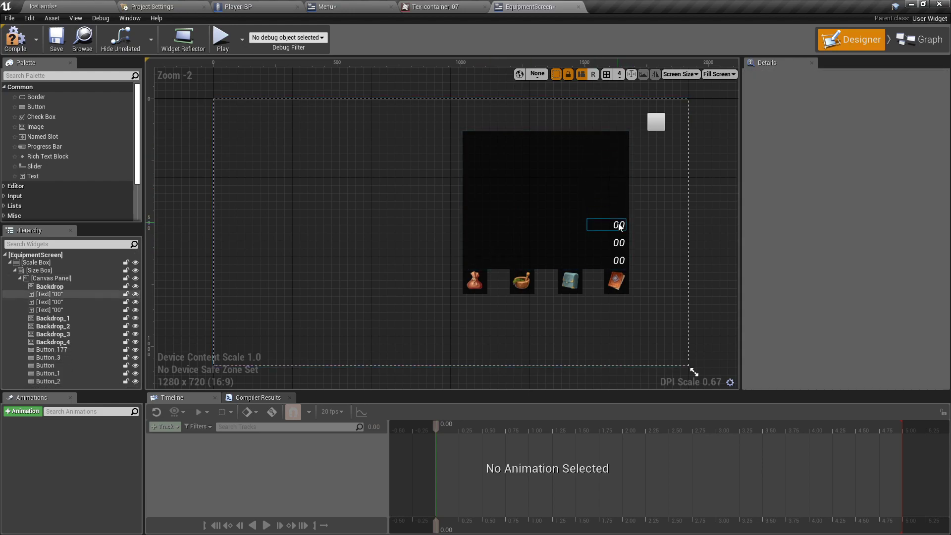
click(619, 224)
key(Delete)
click(618, 242)
key(Delete)
click(618, 260)
key(Delete)
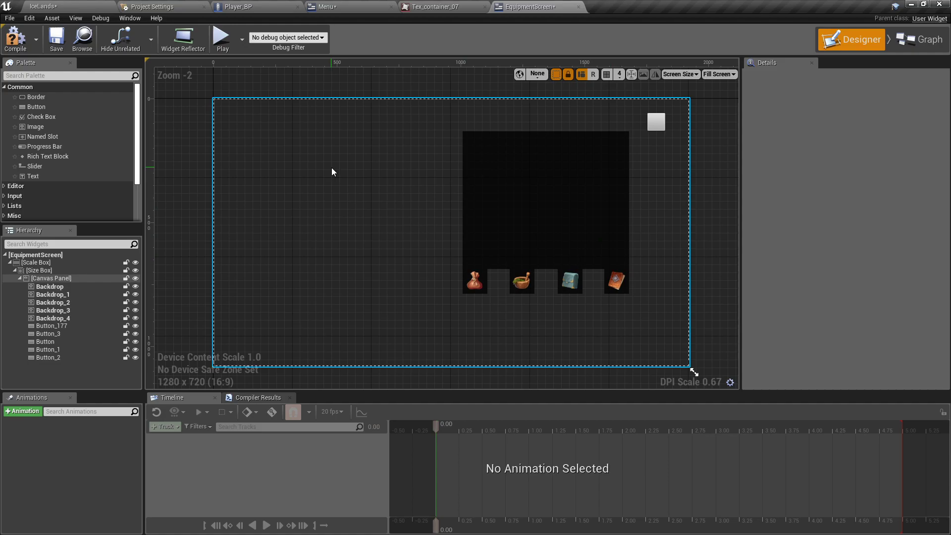
Duplicate EquipmentScreen as InventoryScreen and open it
click(54, 8)
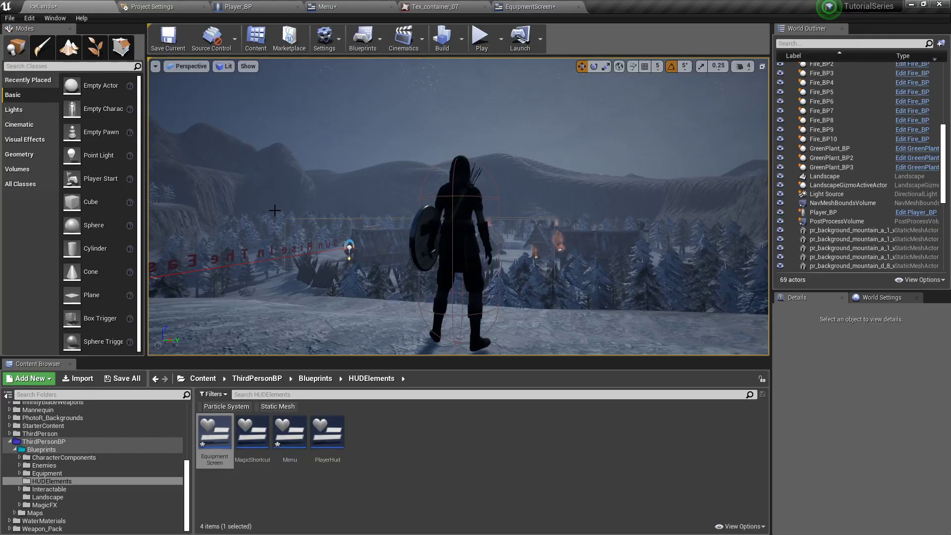
right_click(223, 441)
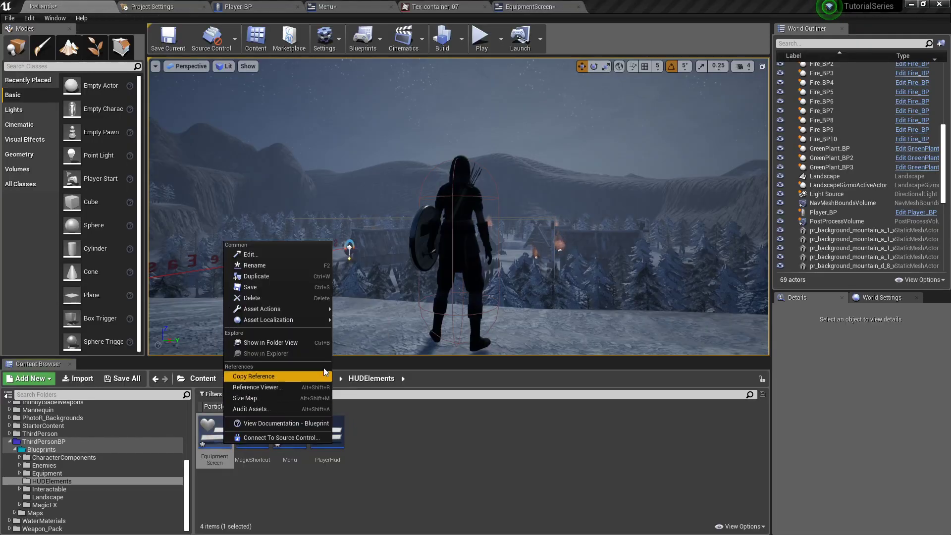
click(275, 276)
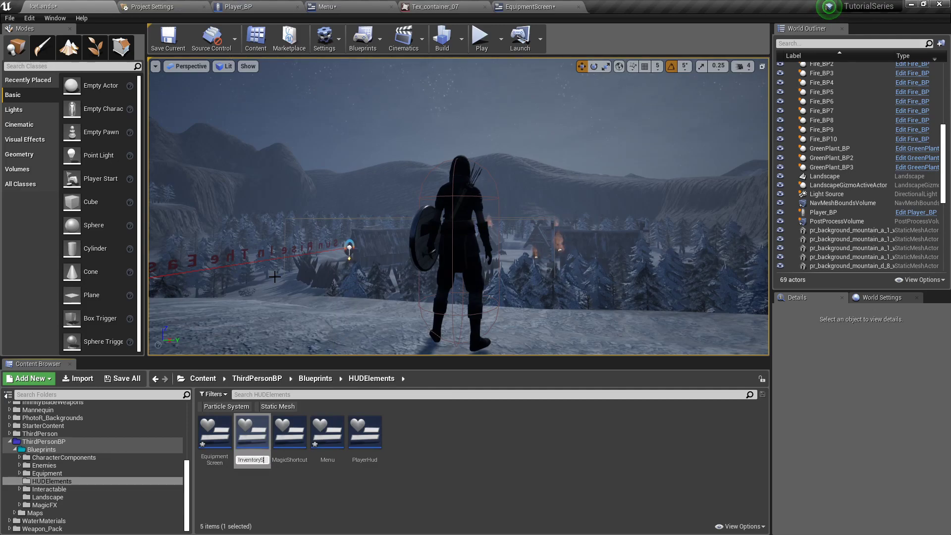
text(InventoryScreen)
key(Return)
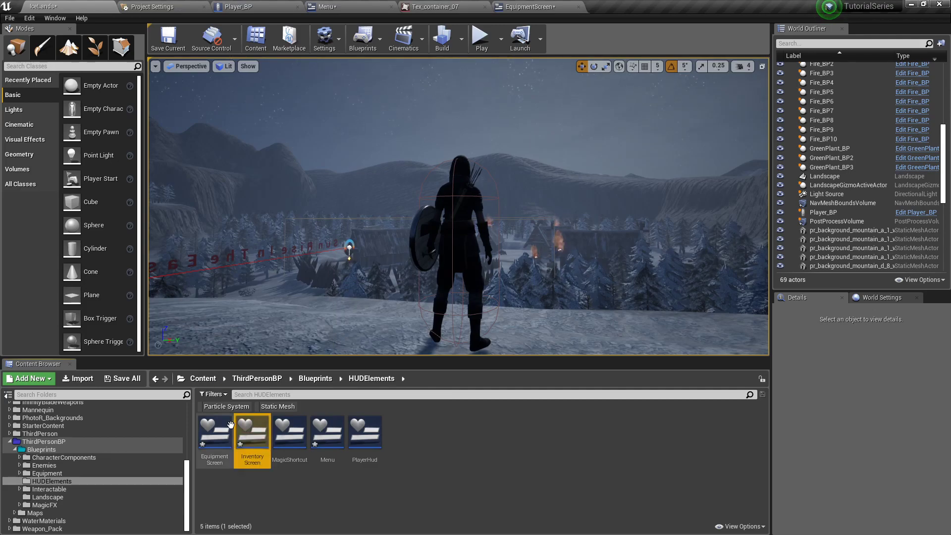
double_click(252, 438)
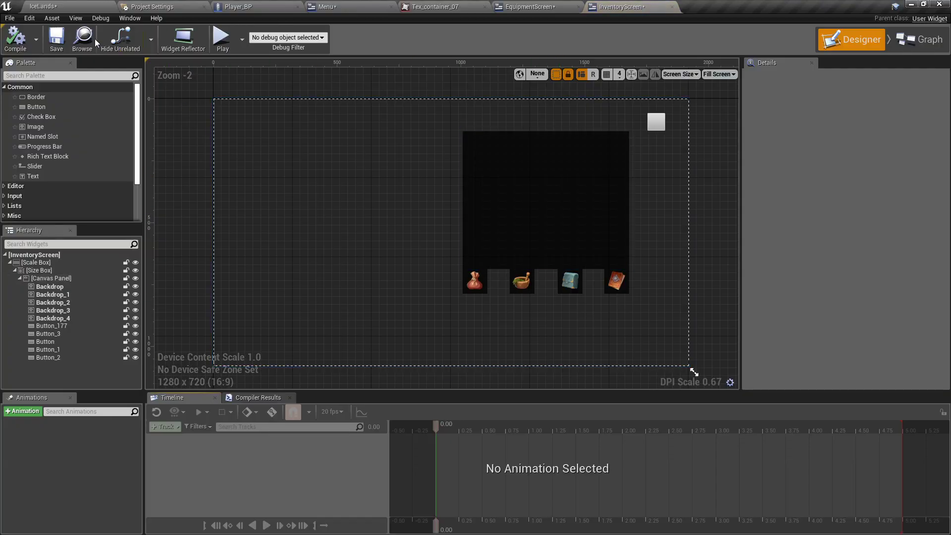
click(59, 6)
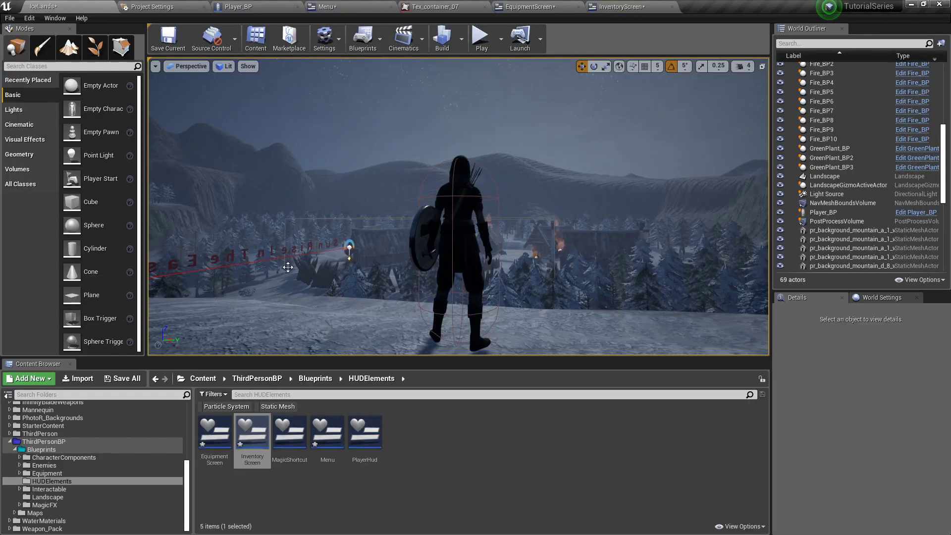
Duplicate the widget twice more, naming the copies Crafting Screen and SkillTree
right_click(253, 433)
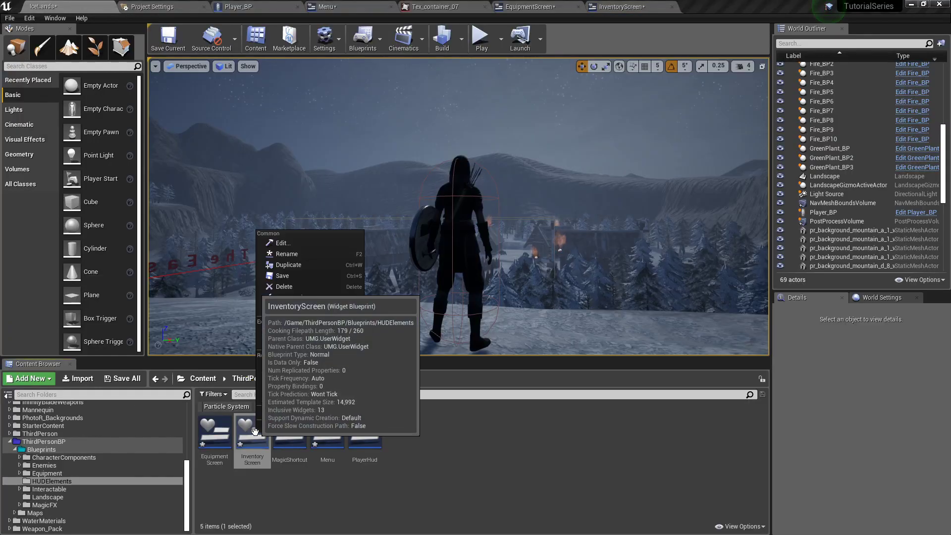
click(300, 265)
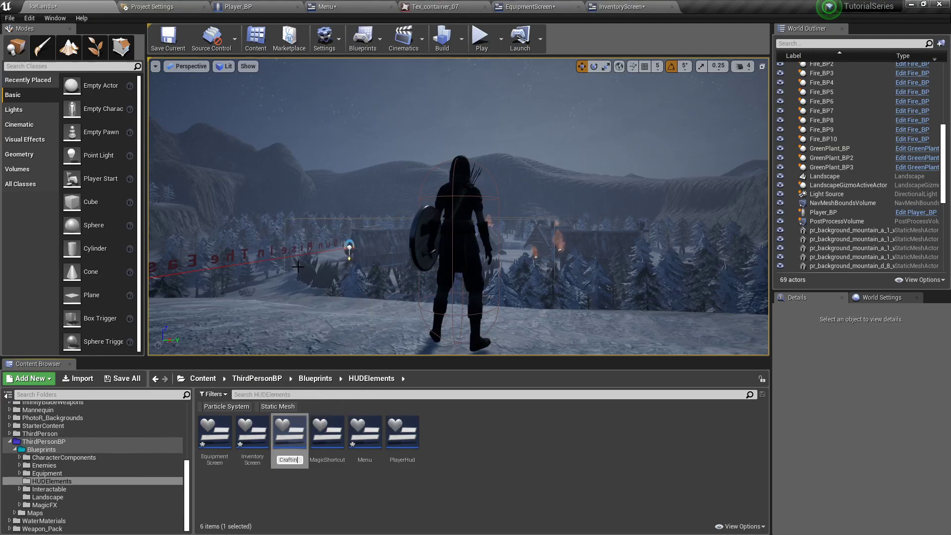
key(Return)
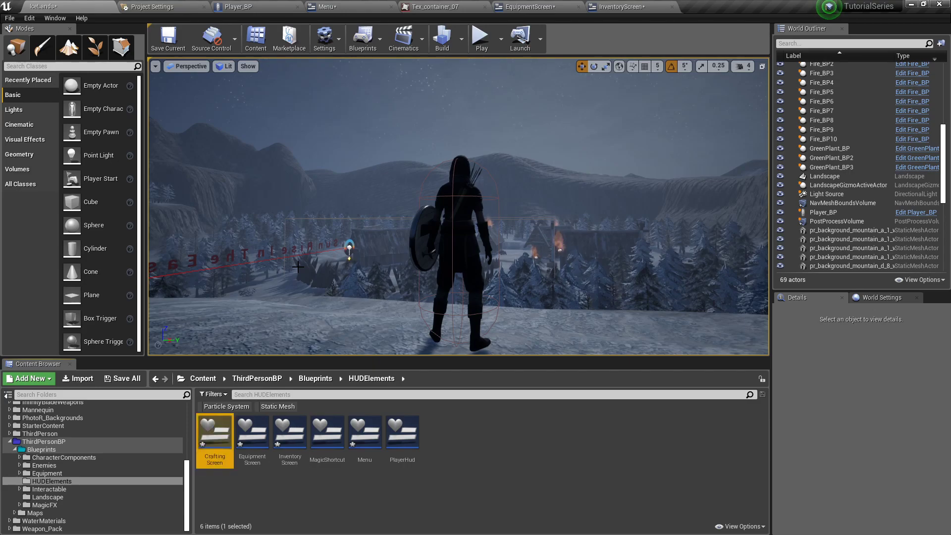
right_click(215, 433)
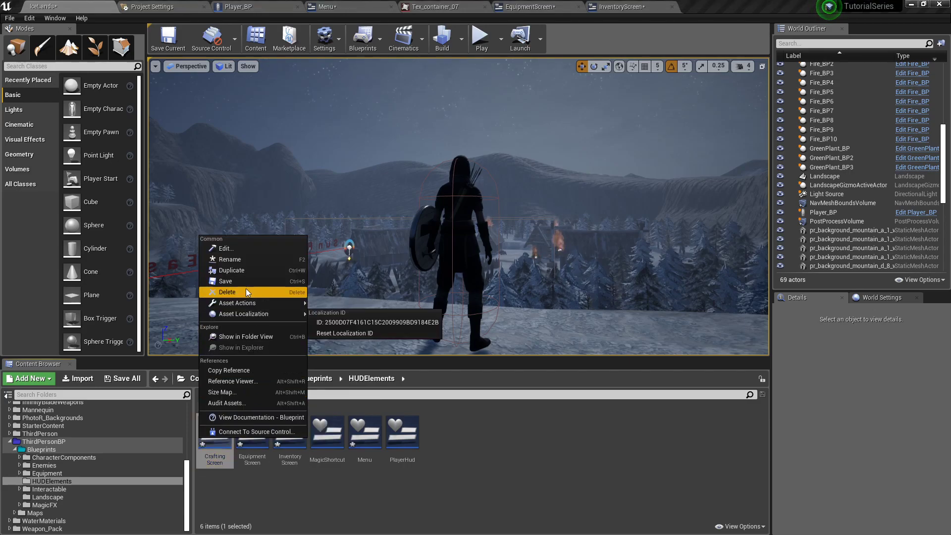
click(249, 271)
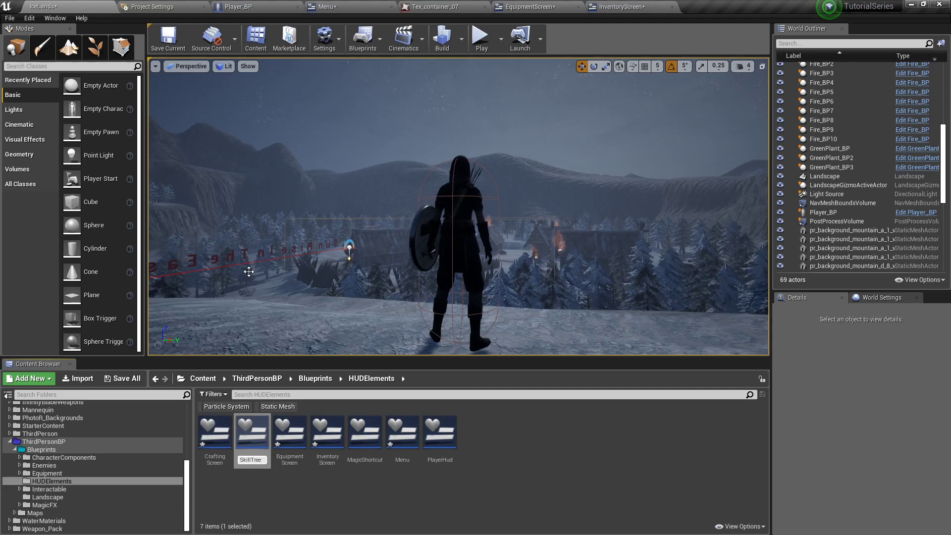
key(Return)
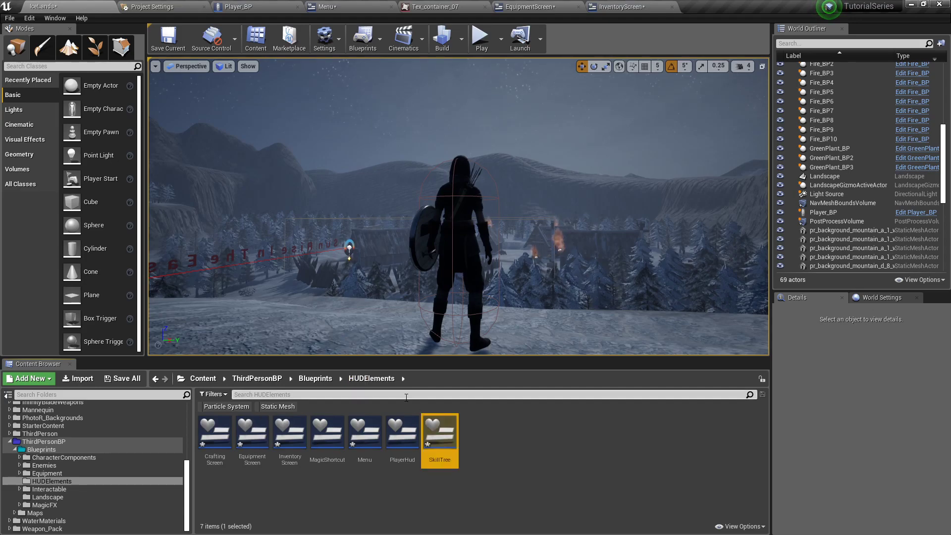
Select the Tex_recipes_07 texture in CraftResourcesIcons > Textures in the Content Browser
click(528, 7)
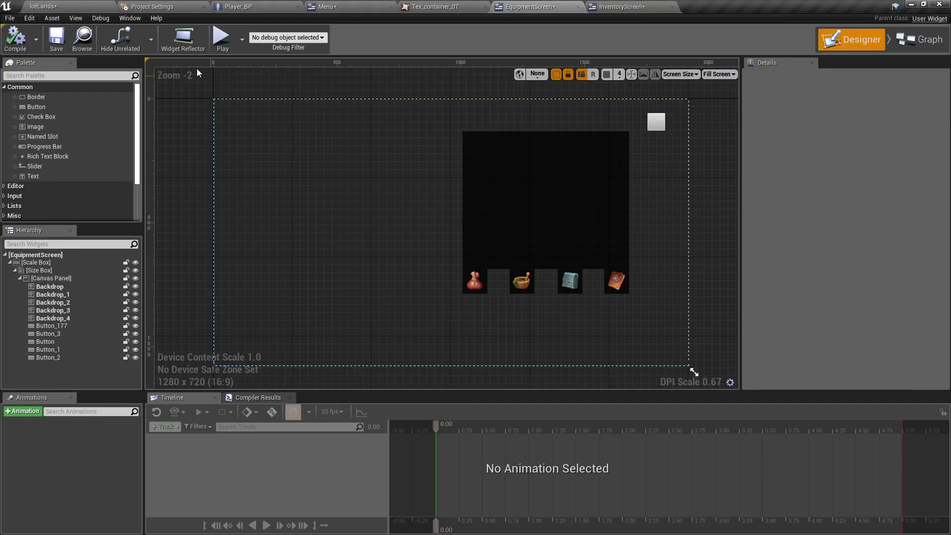
click(70, 6)
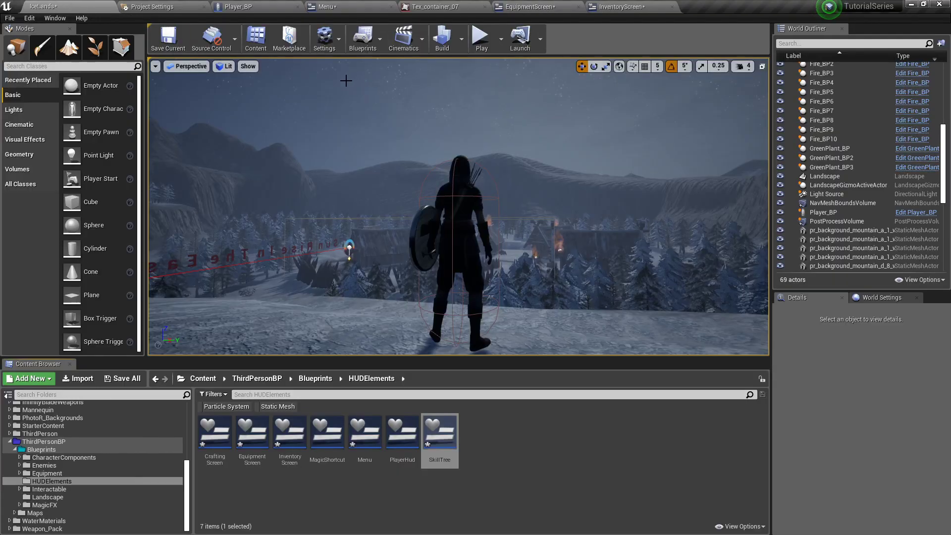
scroll(96, 452, up, 10)
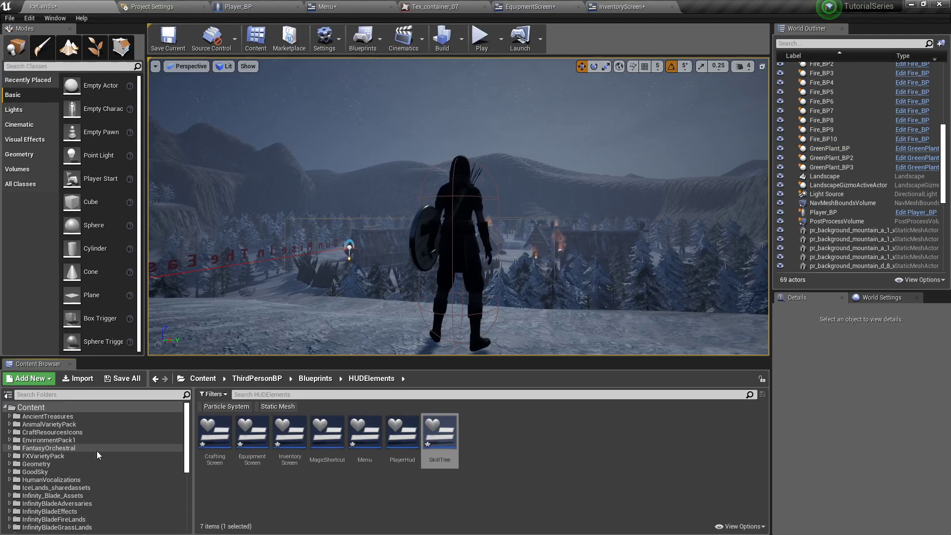
click(80, 433)
click(216, 440)
double_click(216, 439)
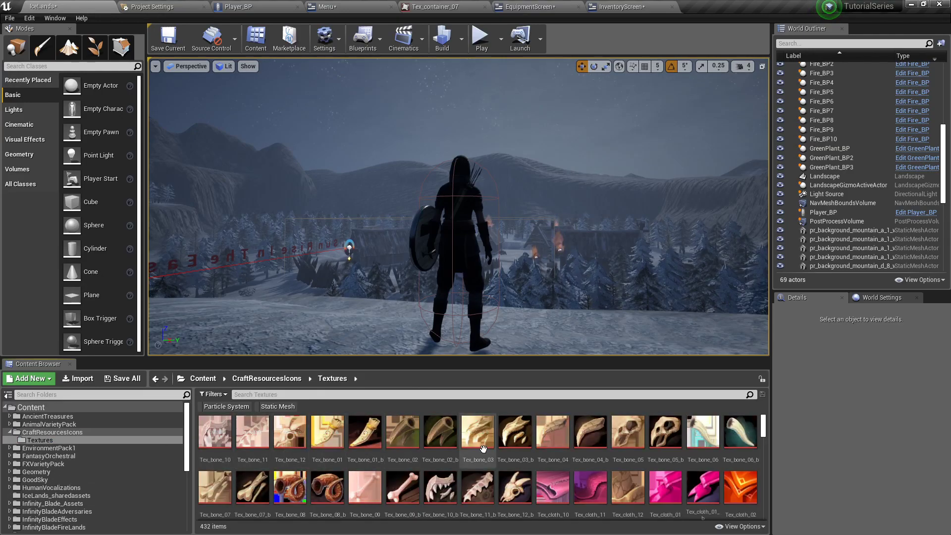
scroll(612, 460, down, 10)
scroll(611, 461, down, 15)
scroll(658, 473, down, 5)
scroll(592, 469, up, 2)
click(592, 469)
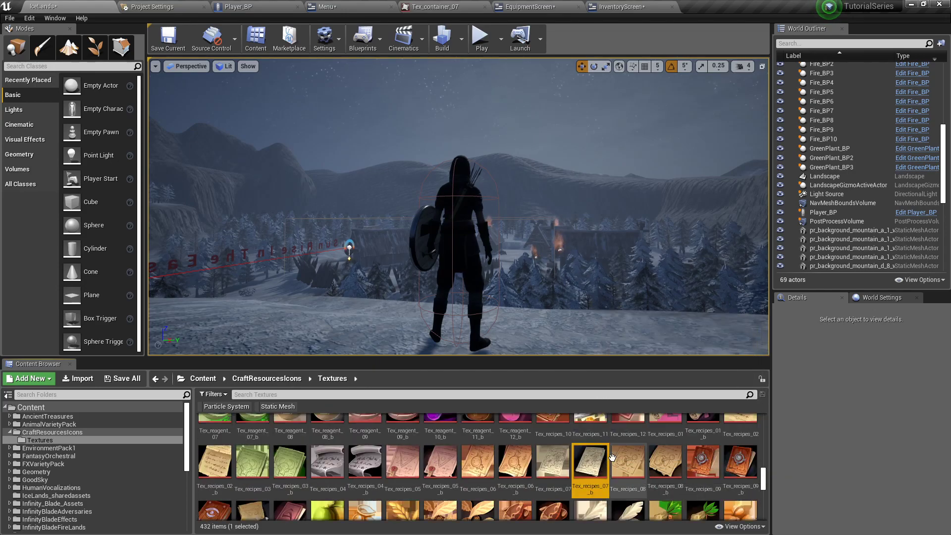
click(550, 463)
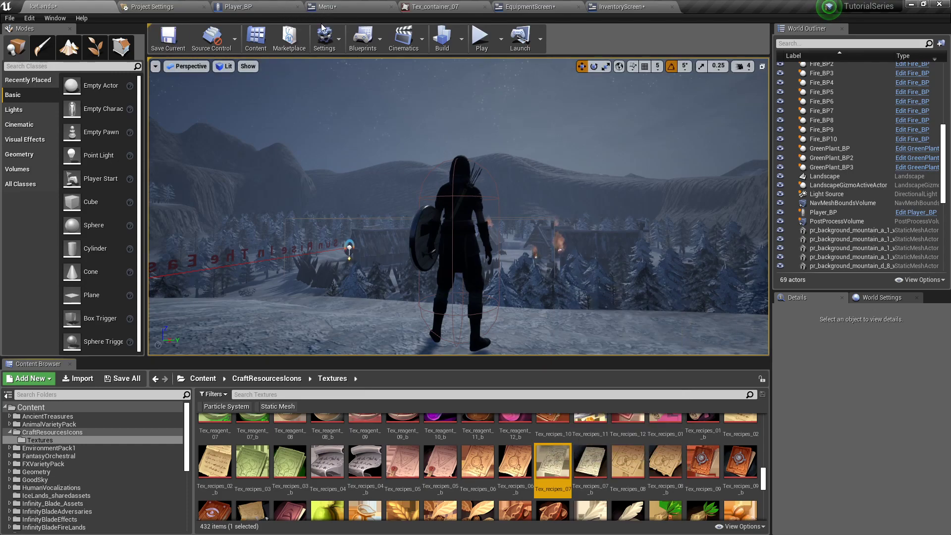
click(327, 7)
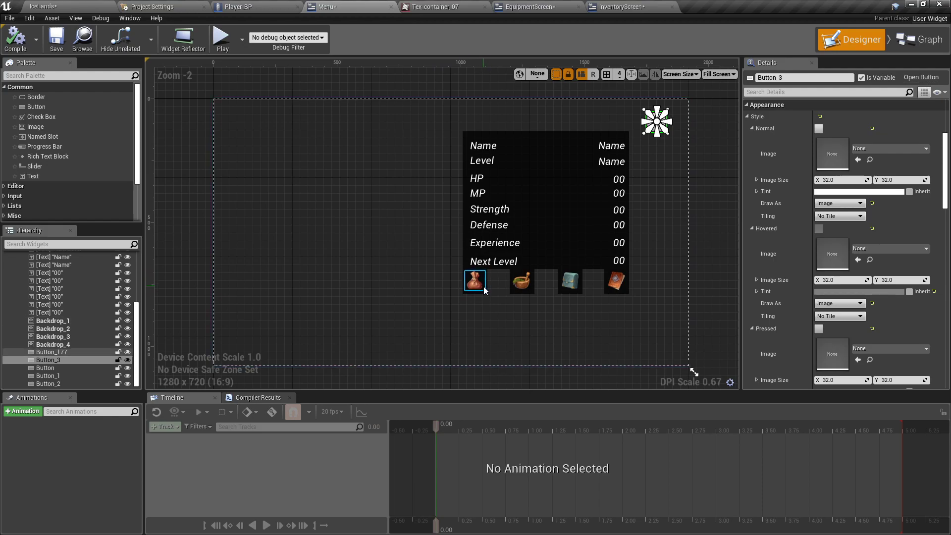
Set InventoryScreen's first item button Normal, Hovered and Pressed images to Tex_recipes_07
click(620, 7)
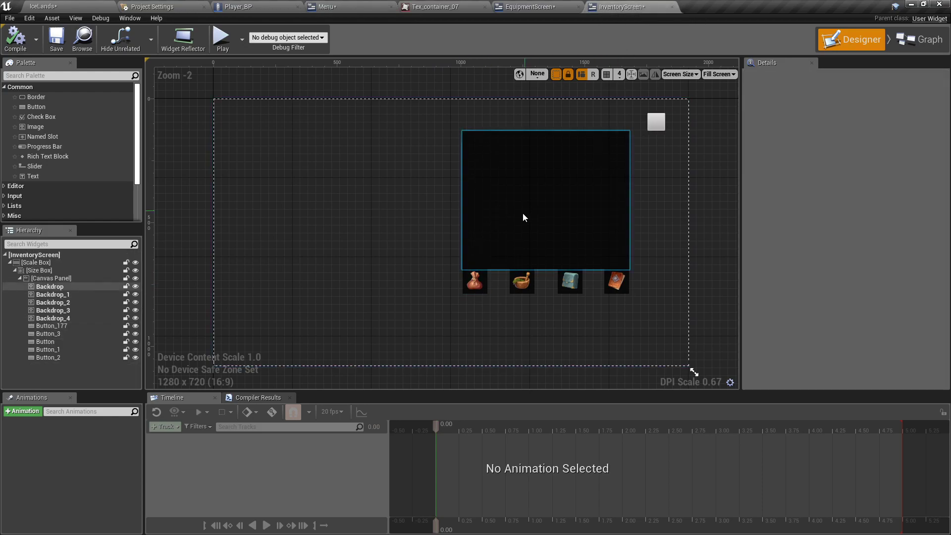
click(474, 281)
click(858, 268)
scroll(859, 292, down, 2)
click(858, 305)
scroll(853, 325, down, 2)
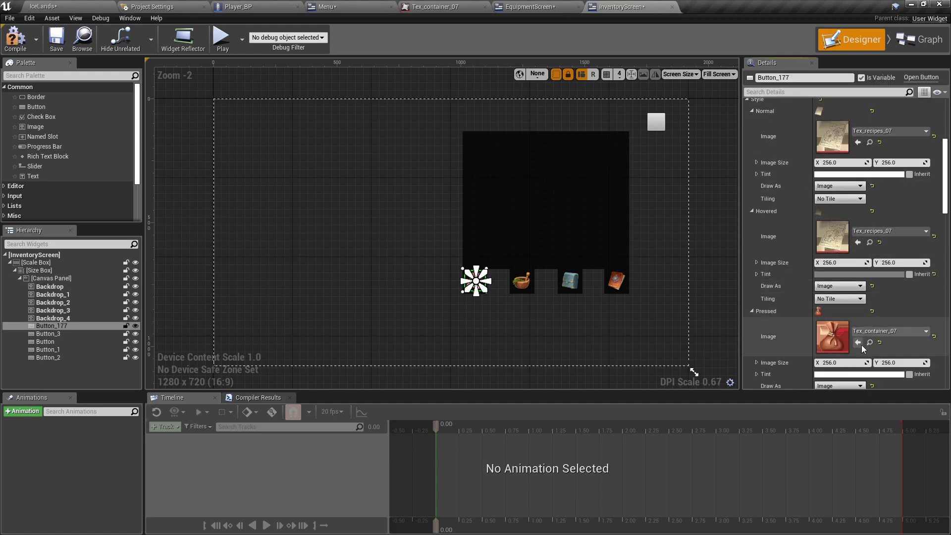
click(858, 343)
click(555, 327)
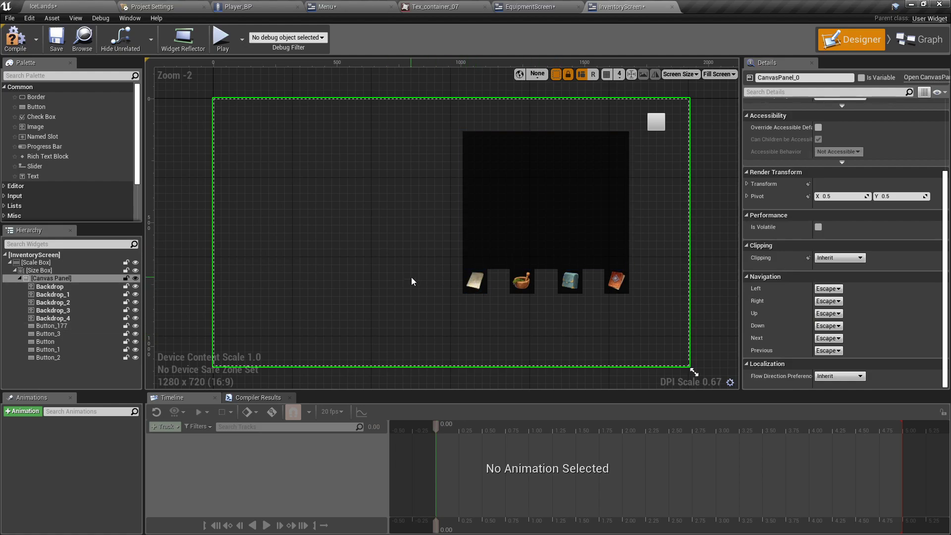
Set EquipmentScreen's third slot button Hovered and Pressed images to Tex_recipes_07
click(537, 7)
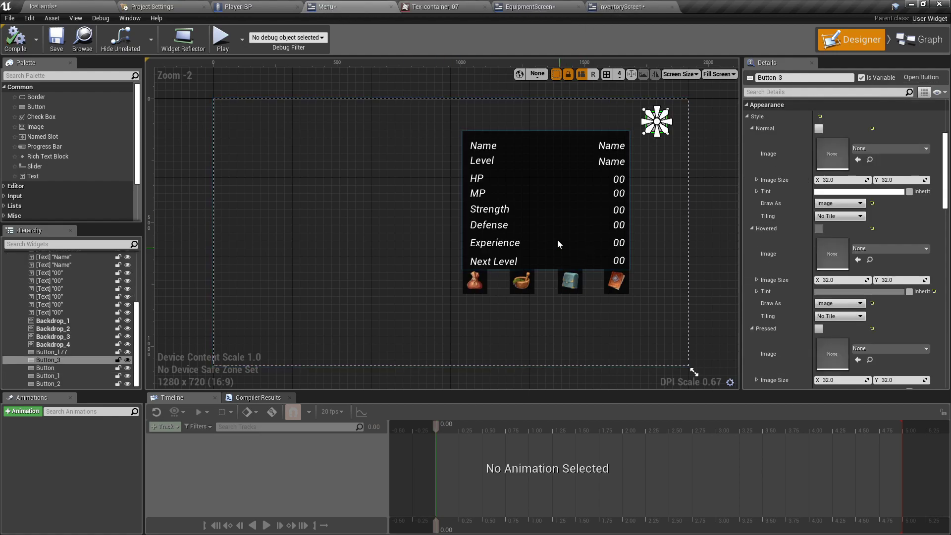
click(574, 286)
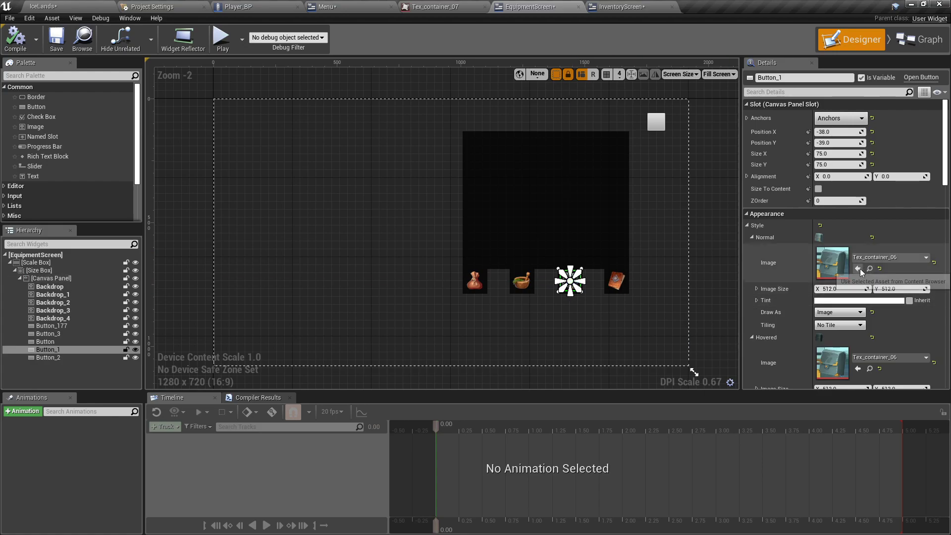
scroll(860, 285, down, 2)
click(858, 304)
scroll(858, 310, down, 2)
click(857, 326)
click(551, 319)
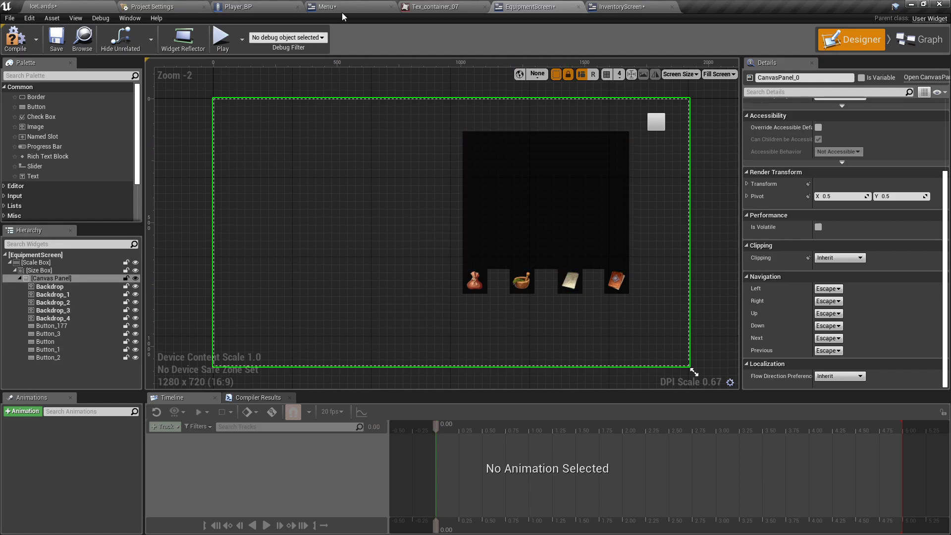
Show the HUDElements widget blueprints in the IceLands Content Browser
click(109, 6)
scroll(101, 452, down, 2)
click(52, 481)
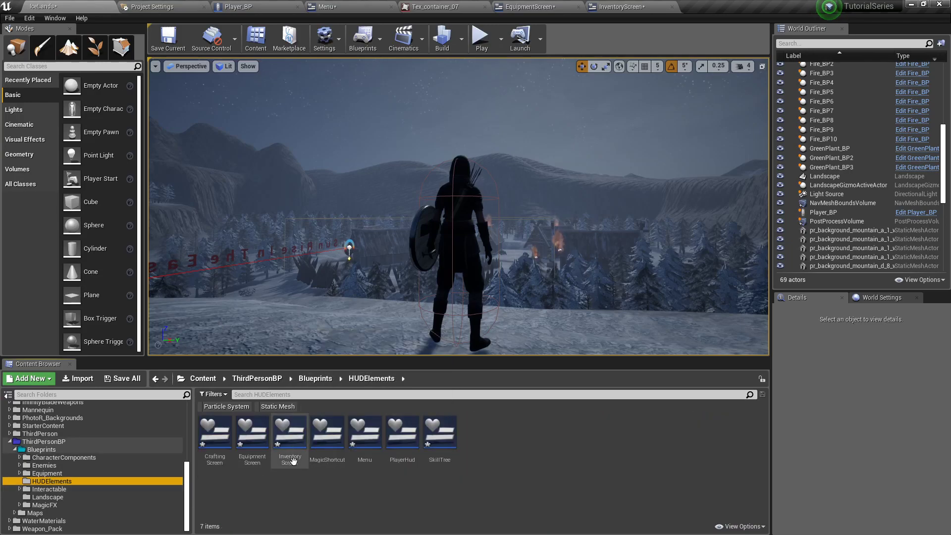
Open CraftingScreen, select its mortar slot button, and also open SkillTree
double_click(217, 436)
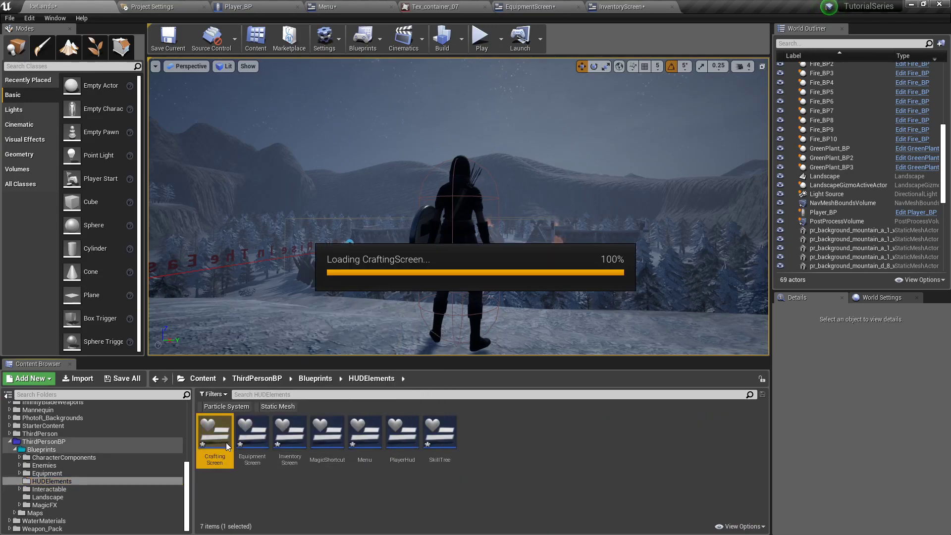
click(521, 281)
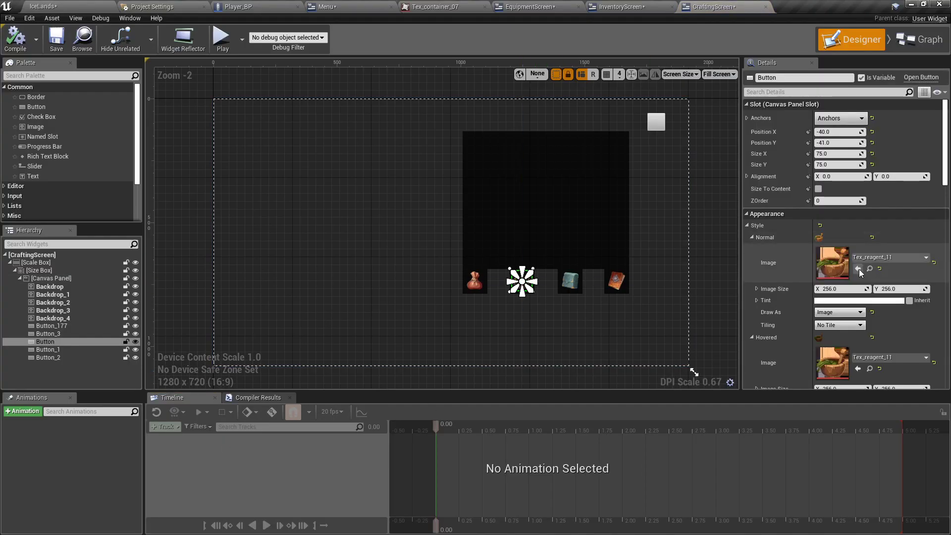
scroll(861, 273, down, 1)
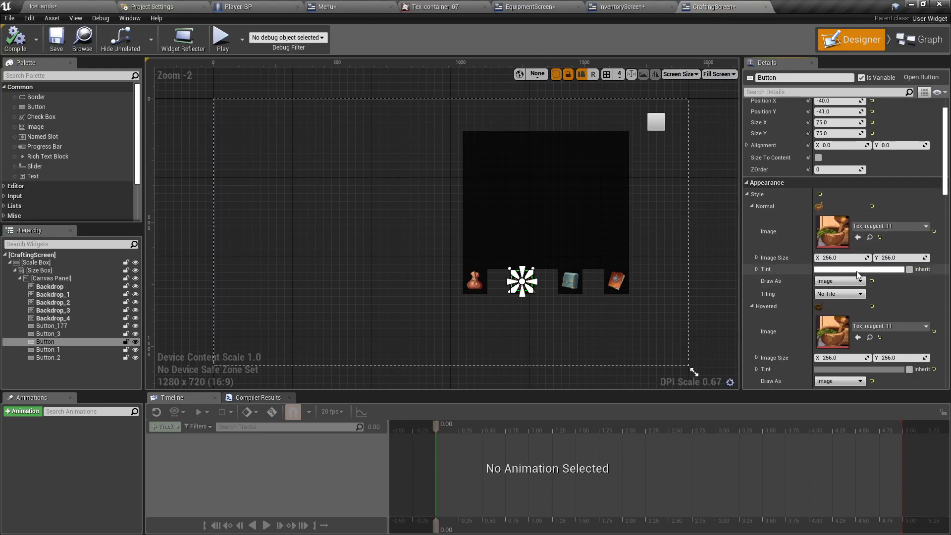
click(59, 6)
scroll(124, 437, up, 5)
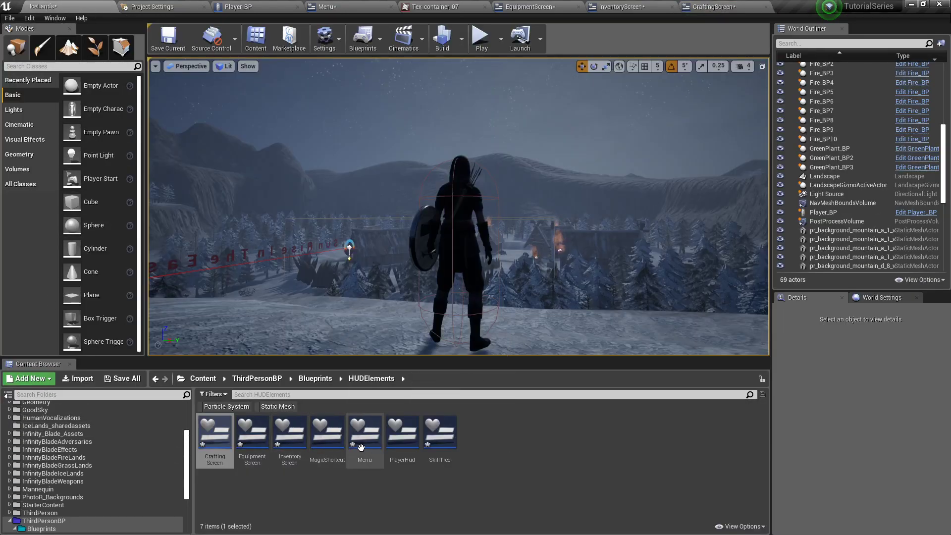
double_click(440, 438)
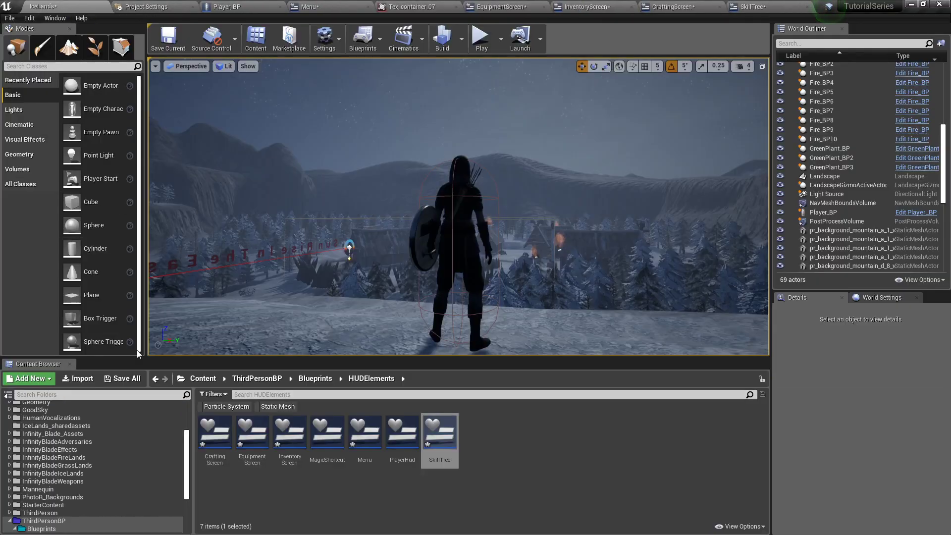
Select the Tex_recipes_07 texture in CraftResourcesIcons > Textures
scroll(117, 443, up, 3)
double_click(76, 432)
click(79, 440)
scroll(597, 442, down, 15)
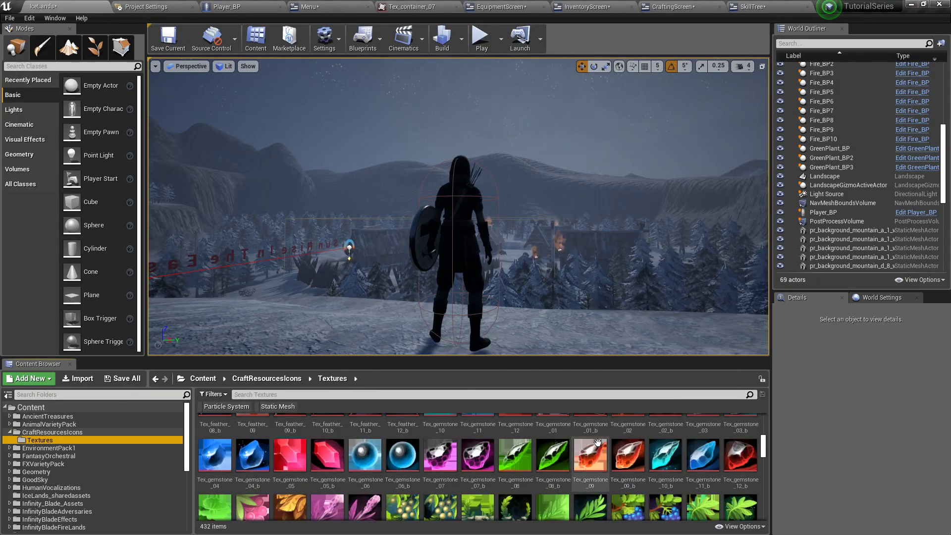
scroll(597, 443, down, 15)
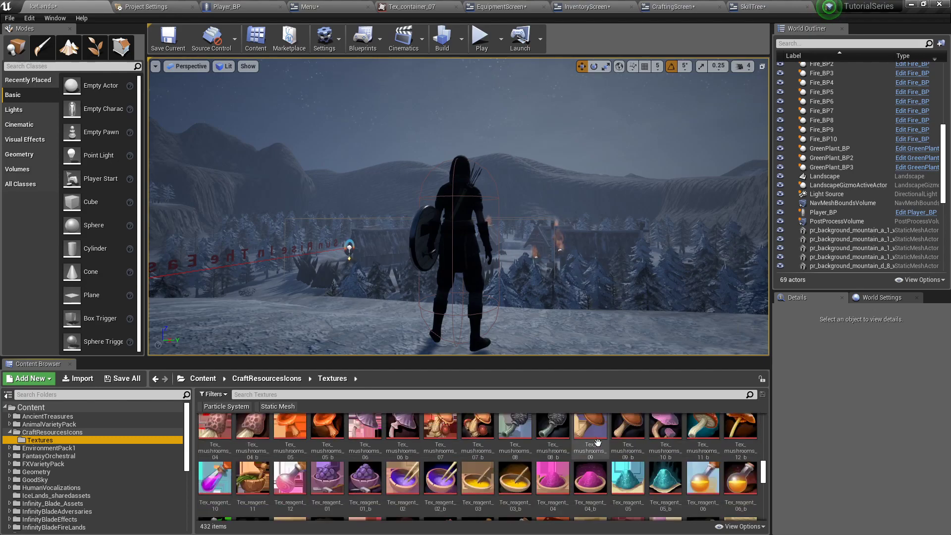
scroll(589, 475, down, 2)
click(552, 478)
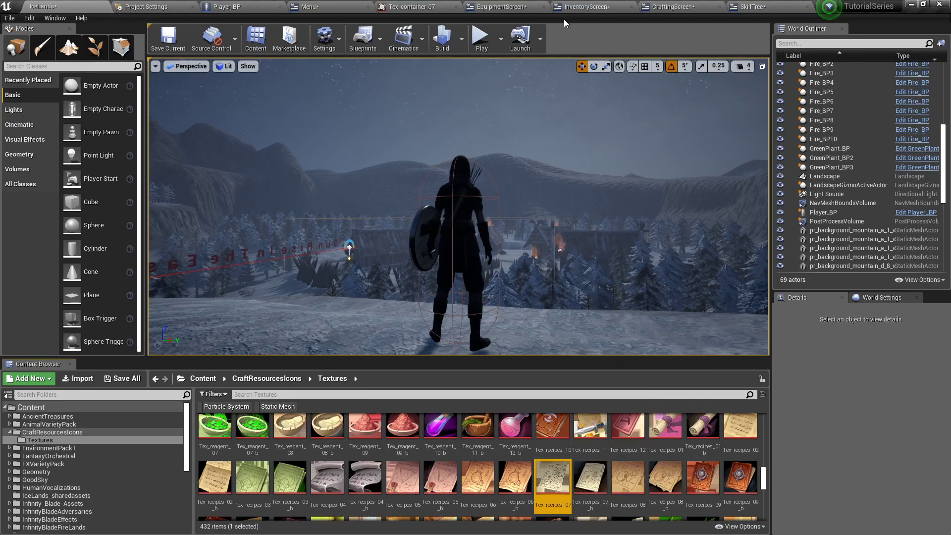
Check the recipe images on InventoryScreen's first slot button
click(584, 7)
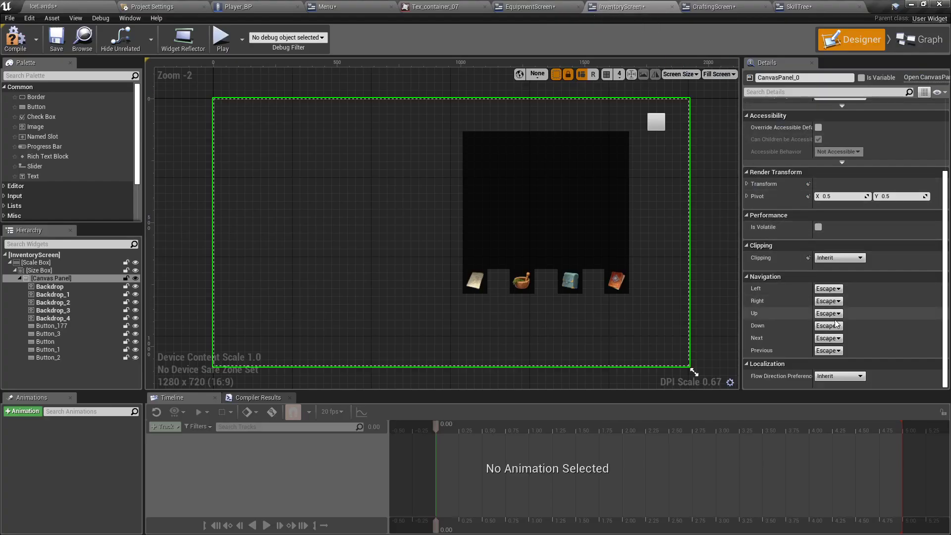
click(477, 284)
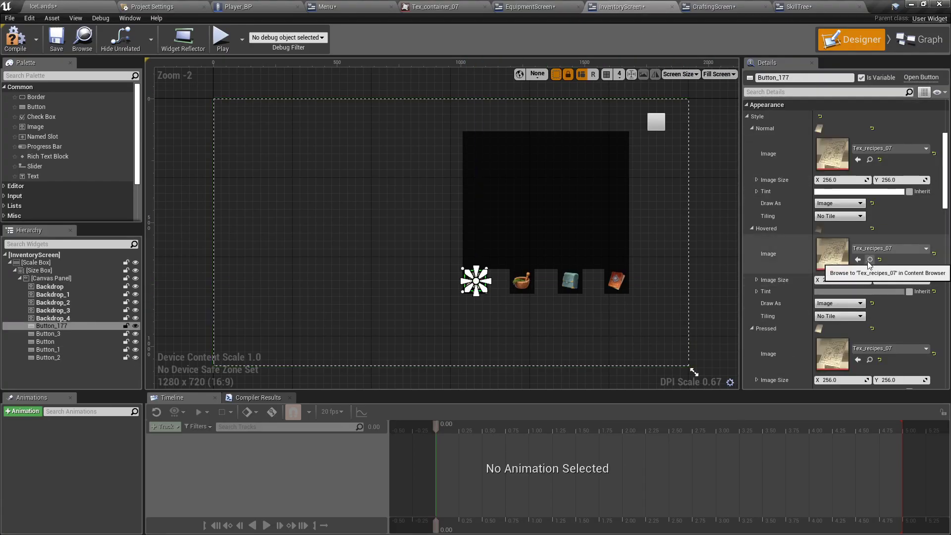
click(870, 260)
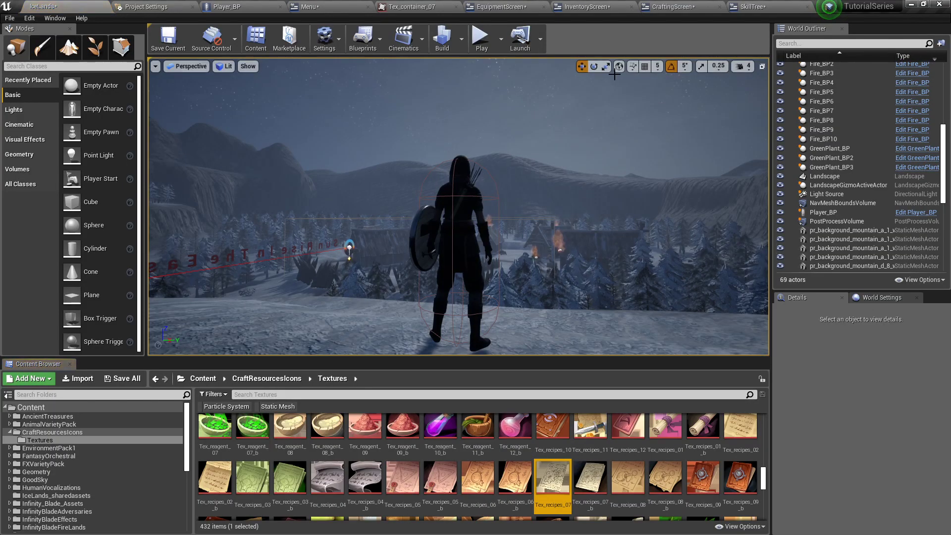
Set CraftingScreen's mortar button Normal, Hovered and Pressed images to Tex_recipes_07
click(664, 9)
scroll(542, 289, up, 5)
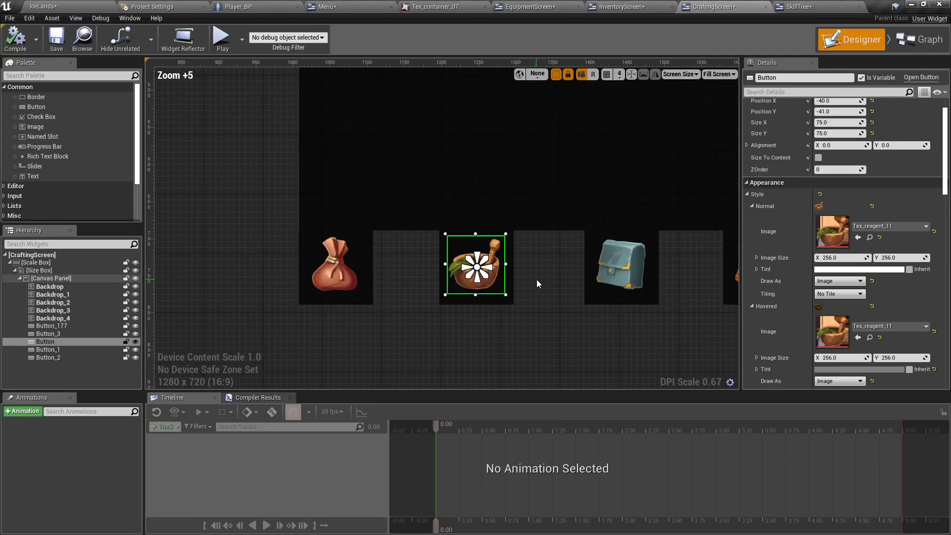
click(858, 237)
scroll(856, 277, down, 3)
click(858, 274)
scroll(856, 282, down, 3)
click(858, 310)
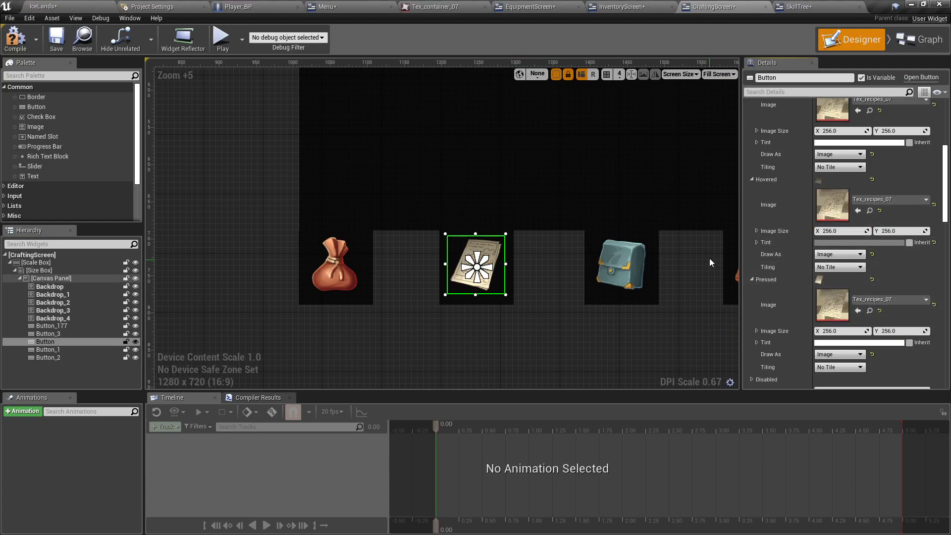
Set SkillTree's fourth slot button Normal and Hovered images to Tex_recipes_07
click(797, 7)
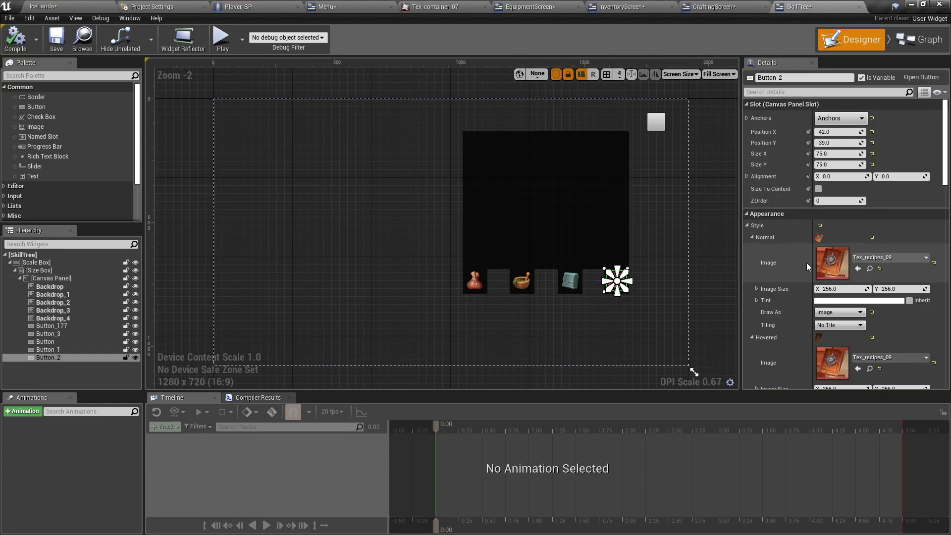
click(858, 269)
scroll(857, 275, down, 3)
click(858, 278)
scroll(857, 292, down, 3)
Clear the button selection on the empty SkillTree canvas
click(657, 287)
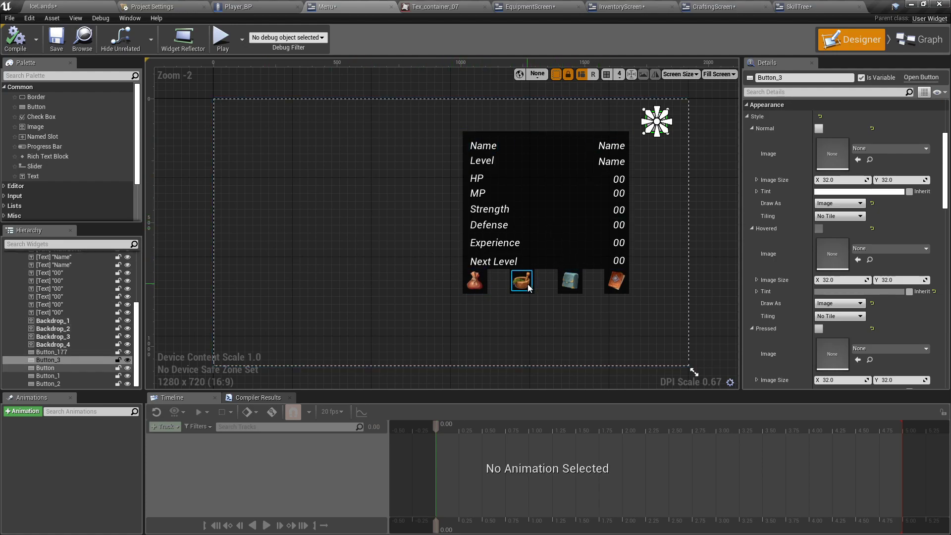
Save all modified screen widgets and the IceLands level with Save Selected
click(71, 6)
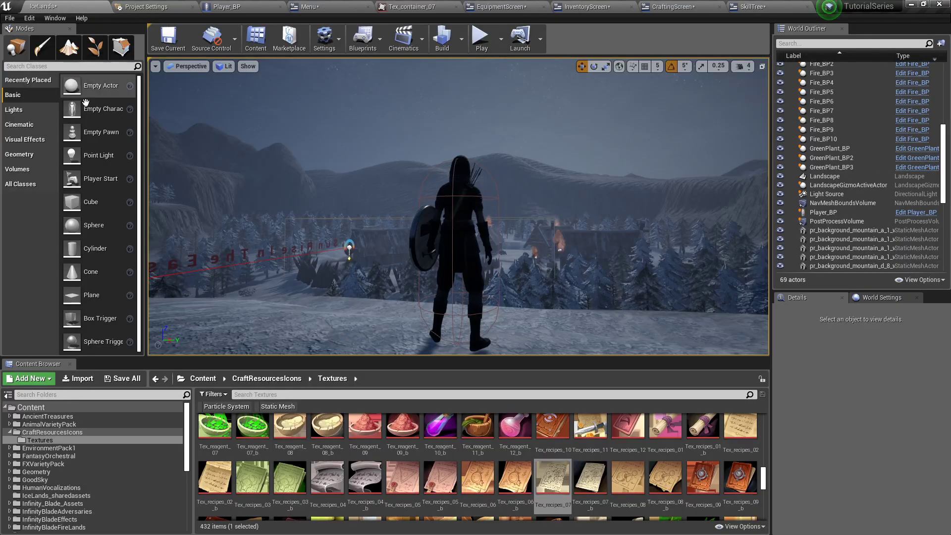
click(139, 383)
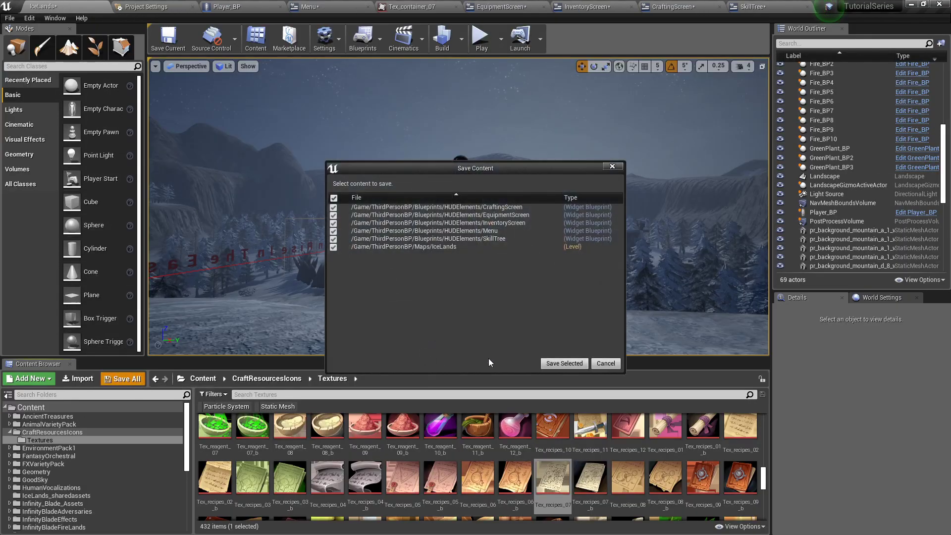
click(563, 361)
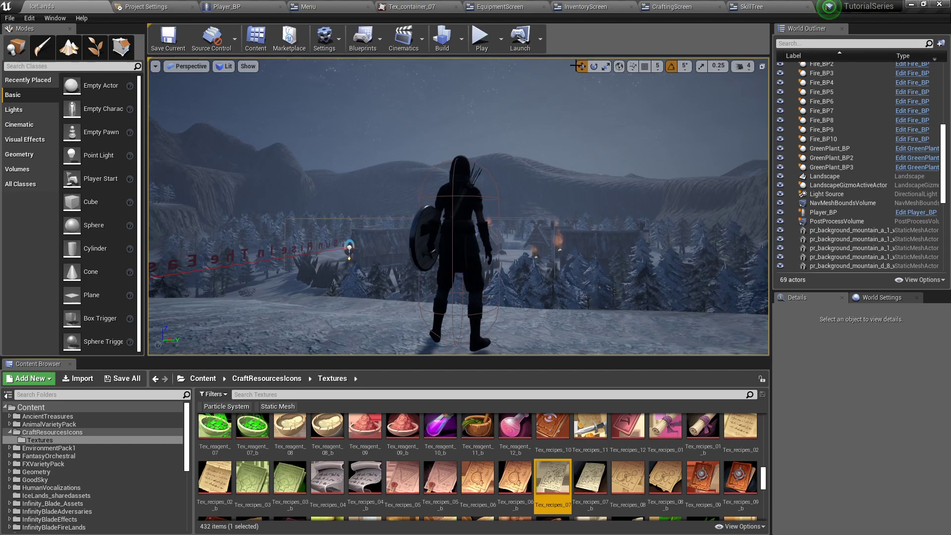
Review the saved EquipmentScreen, CraftingScreen and SkillTree widgets, then return to IceLands
click(506, 8)
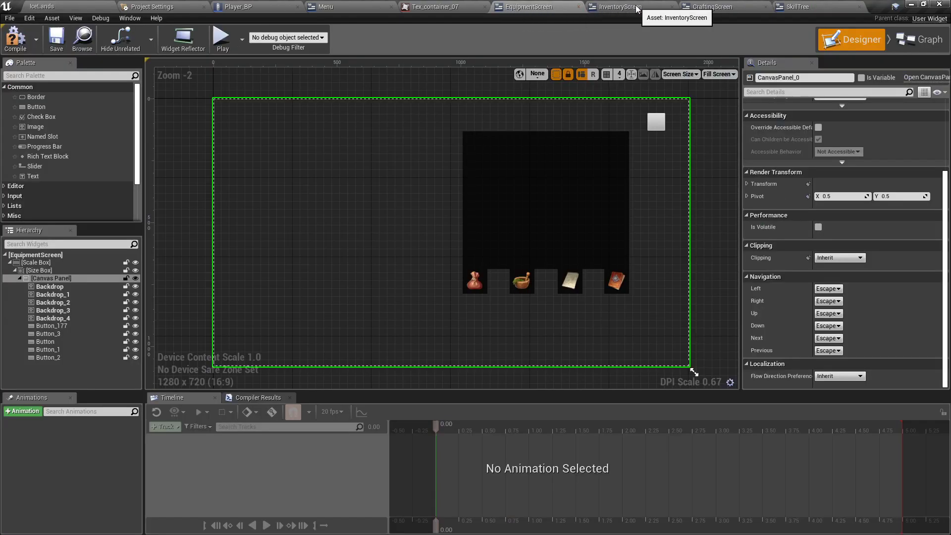
click(714, 7)
click(798, 7)
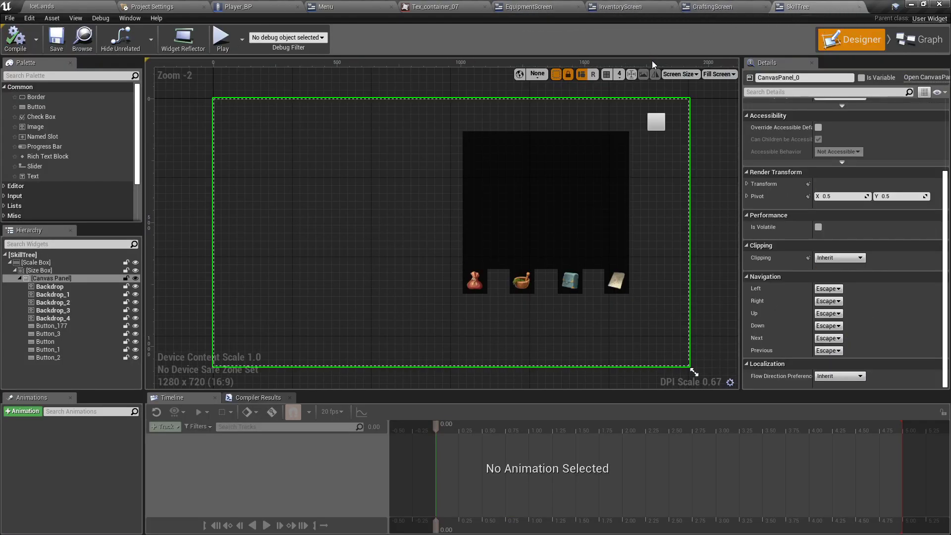
click(62, 6)
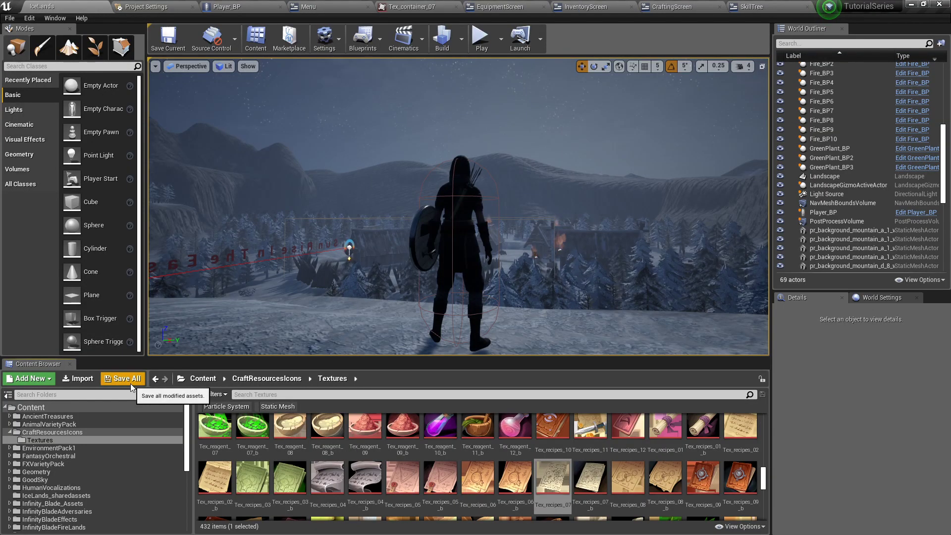